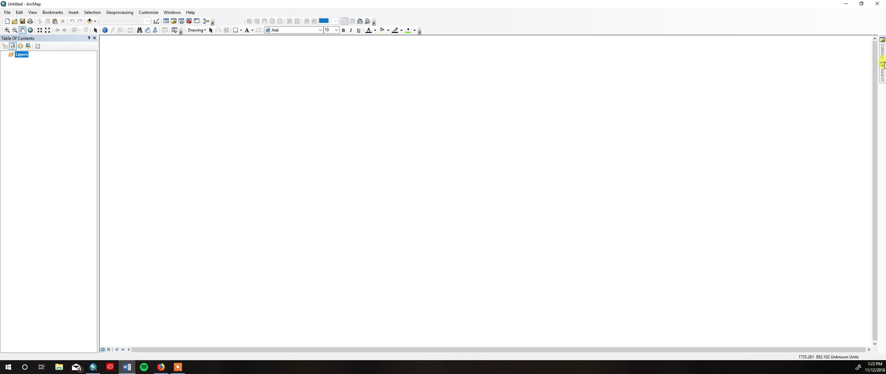
Add kc_highways.shp and kc_parcels_clip.shp from the spacecraft folder to the map.
mouse_move(882, 55)
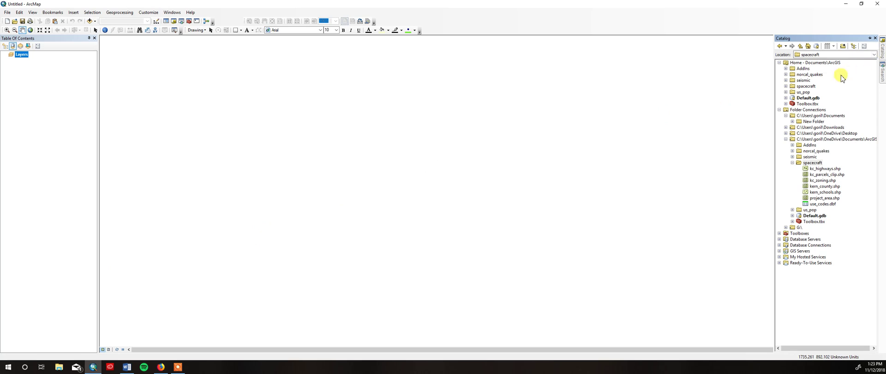
left_click(786, 86)
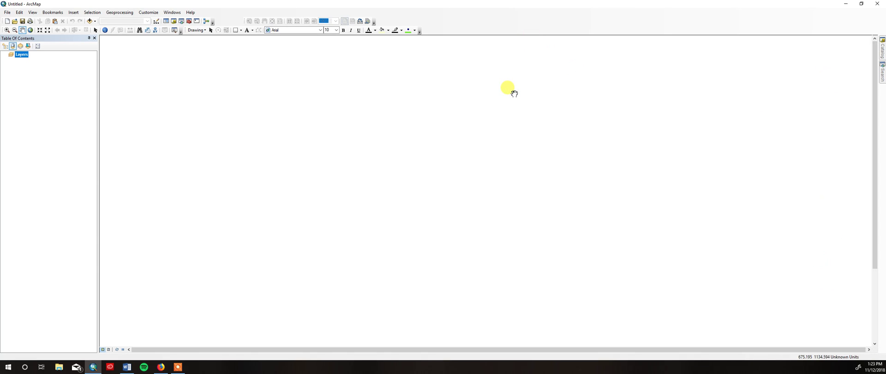
mouse_move(881, 52)
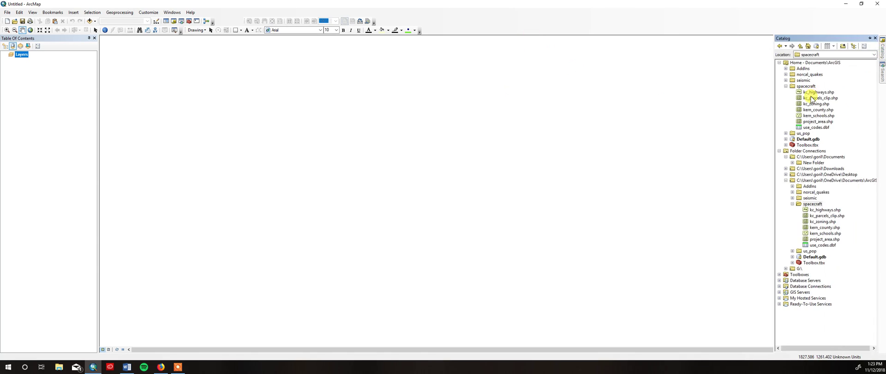
left_click_drag(814, 92, 668, 100)
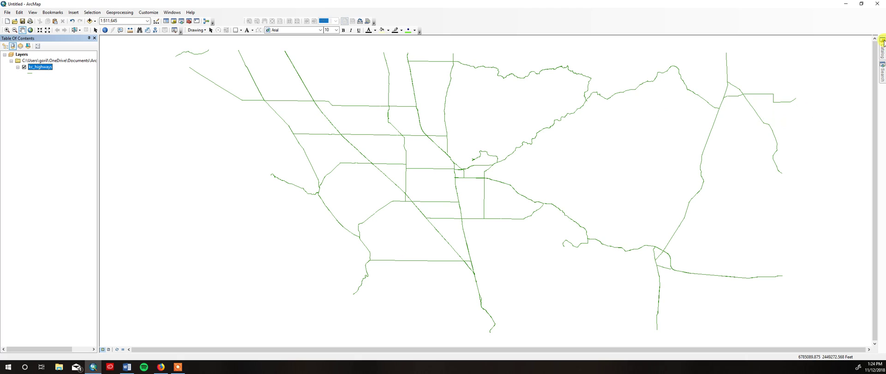
mouse_move(883, 53)
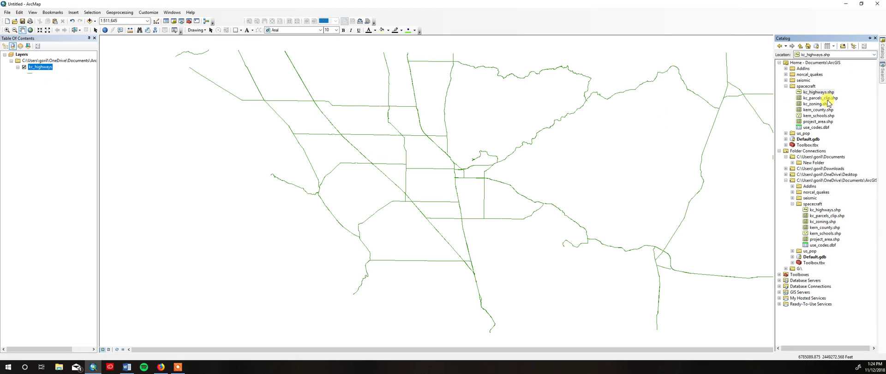
left_click_drag(826, 98, 673, 142)
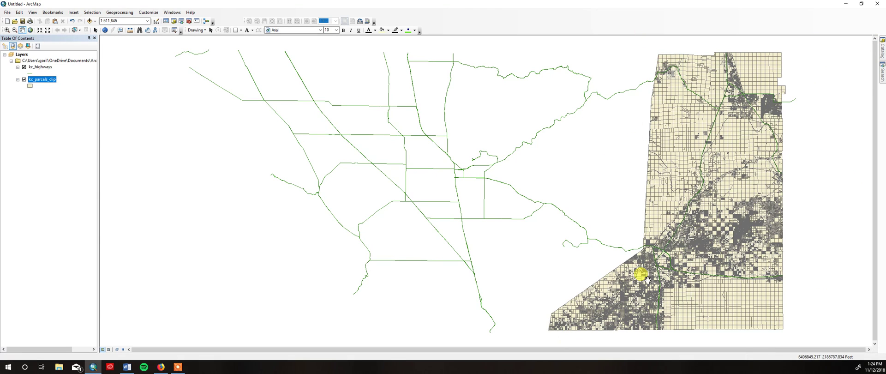
Add project_area.shp to the map and place the kc_parcels_clip layer above it in the drawing order.
mouse_move(882, 51)
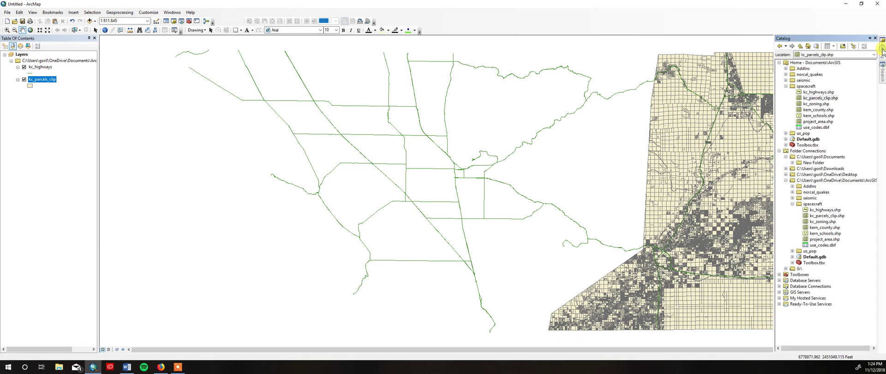
left_click(817, 122)
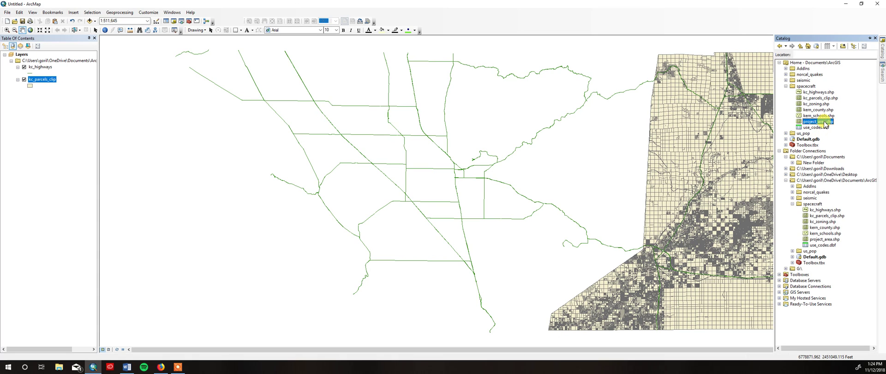
left_click_drag(817, 124, 711, 111)
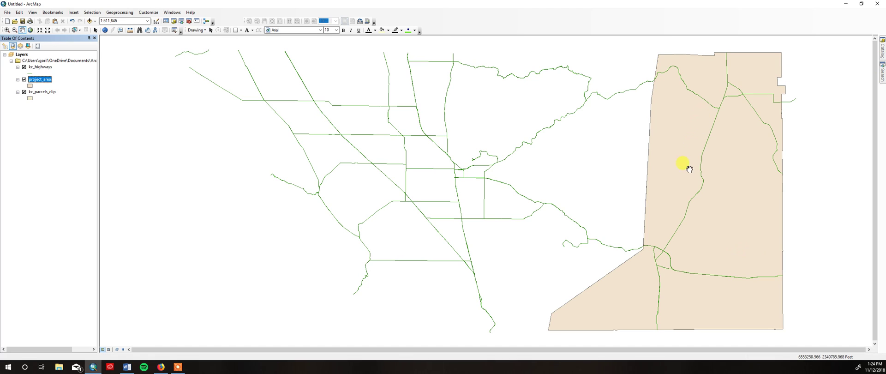
left_click(37, 92)
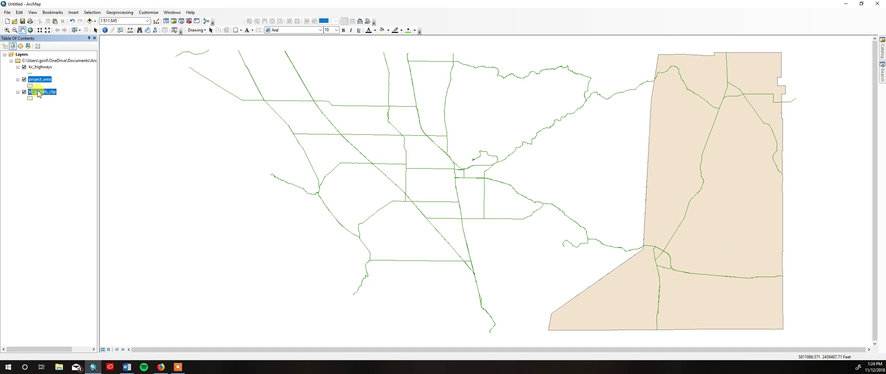
left_click(7, 46)
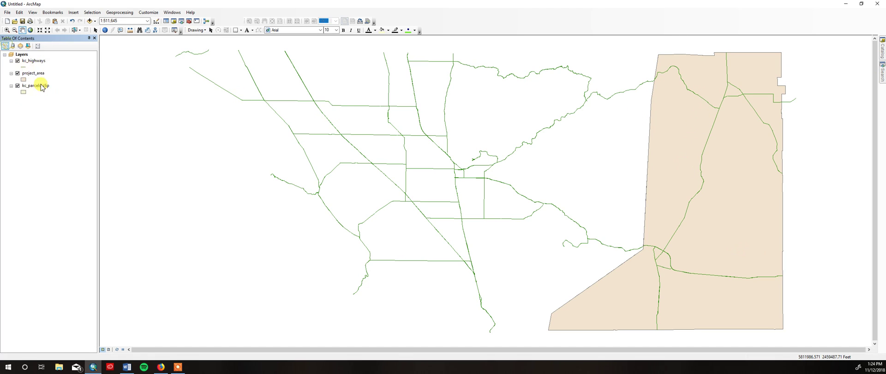
left_click_drag(37, 85, 40, 70)
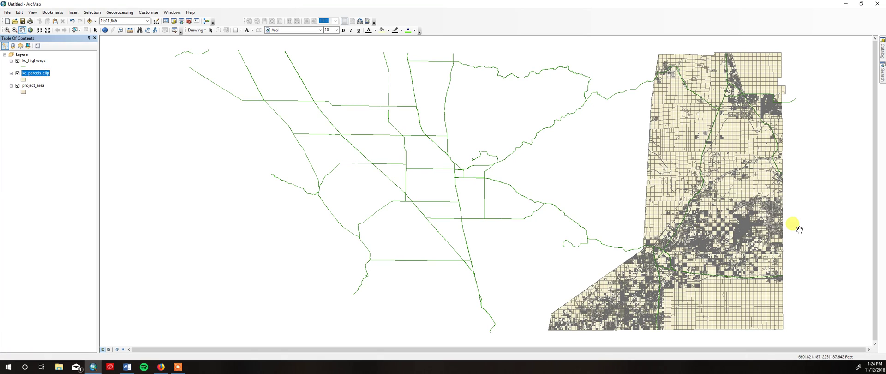
Add the use_codes.dbf table and kern_county.shp from the spacecraft folder to the map.
left_click(882, 48)
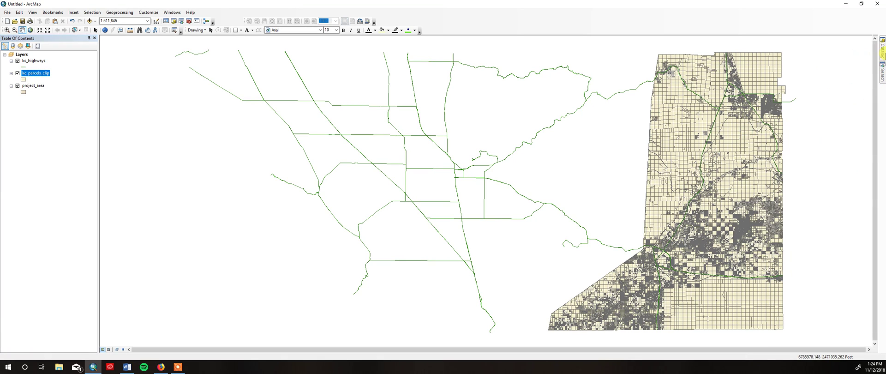
left_click(882, 48)
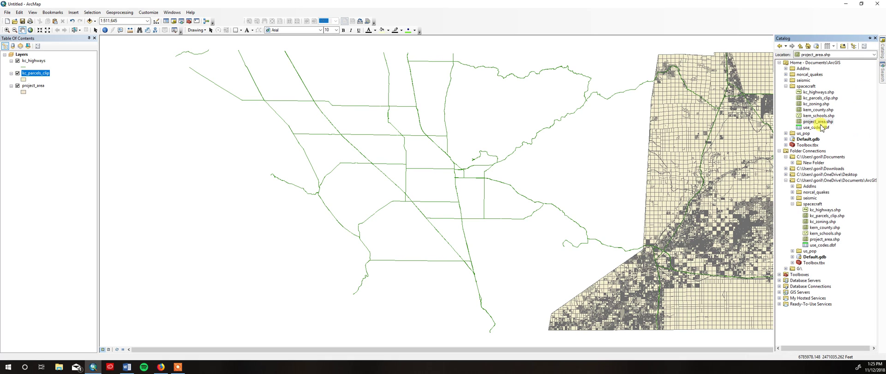
left_click_drag(816, 127, 589, 141)
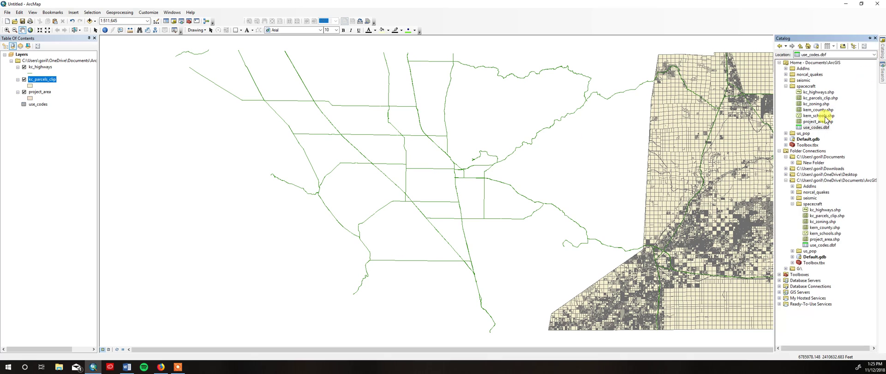
left_click_drag(819, 109, 641, 123)
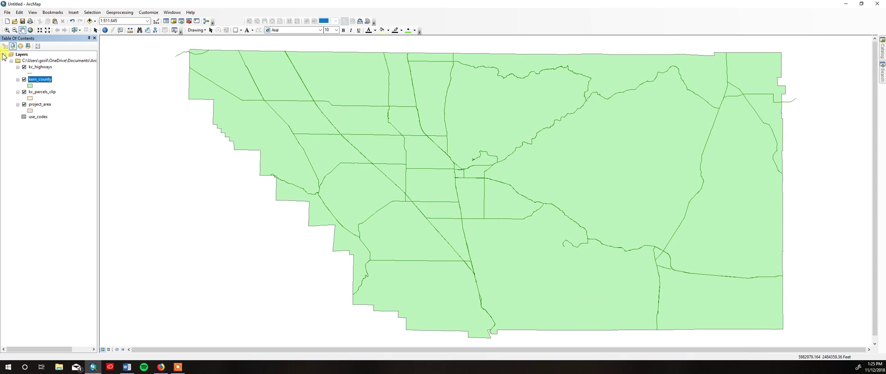
Move the kern_county layer below project_area, to the bottom of the drawing order.
left_click_drag(49, 79, 52, 117)
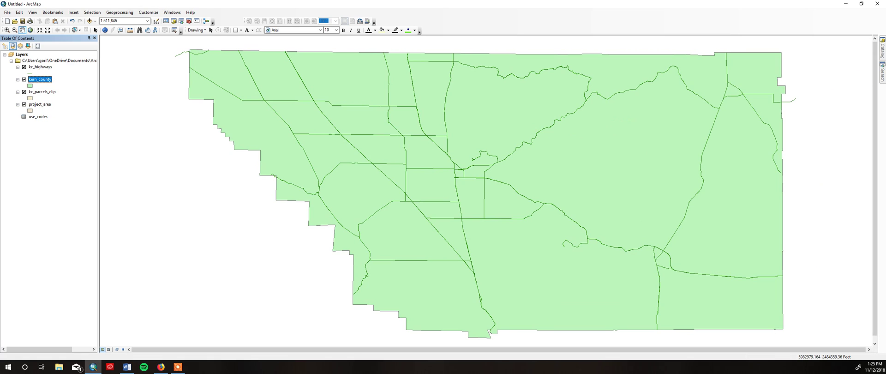
left_click(5, 46)
left_click_drag(30, 70, 29, 103)
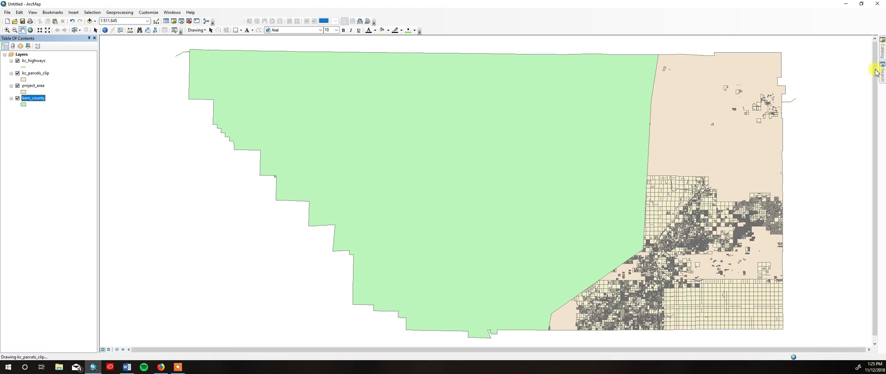
Add kc_zoning.shp to the map and place it between kc_parcels_clip and project_area in the drawing order.
left_click(882, 50)
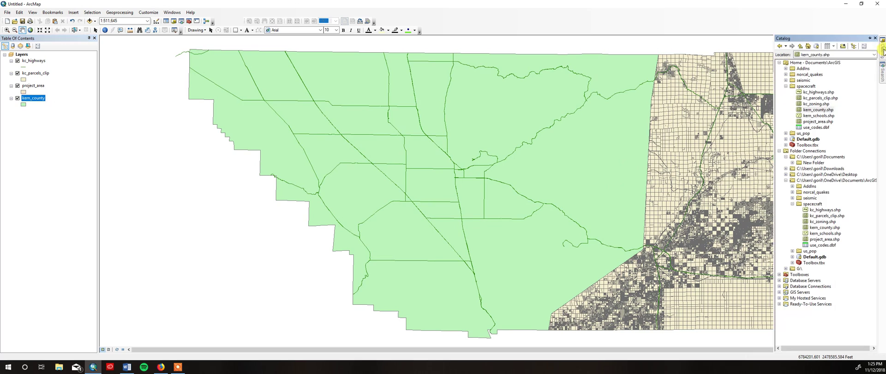
left_click(812, 104)
left_click_drag(811, 104, 683, 109)
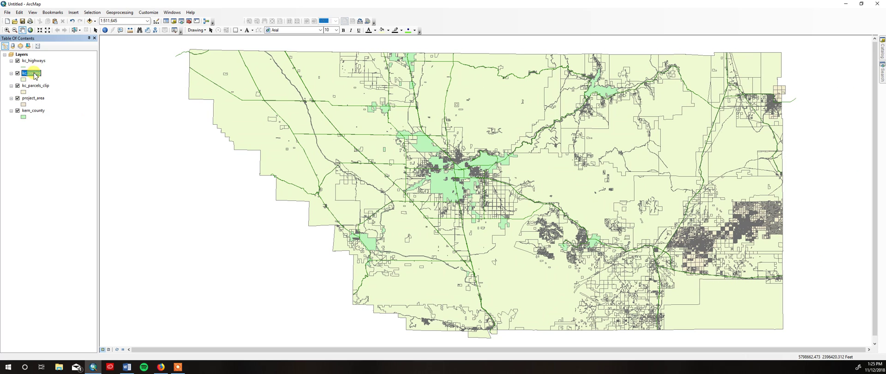
left_click_drag(33, 73, 35, 90)
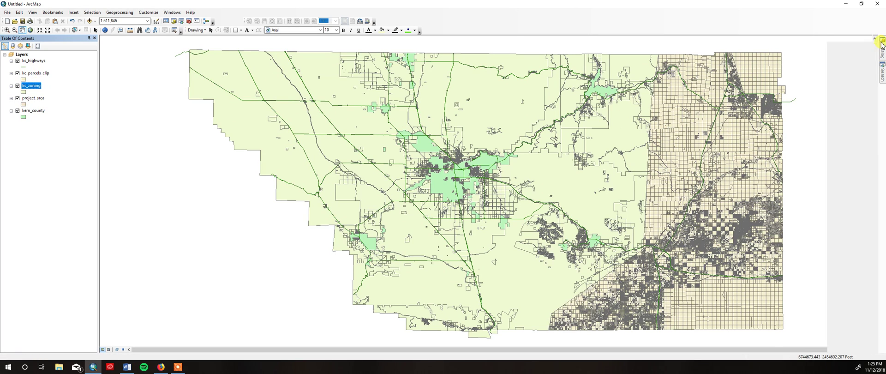
Add kern_schools.shp to the map, accepting its different geographic coordinate system without setting a transformation.
mouse_move(882, 48)
left_click_drag(818, 115, 673, 130)
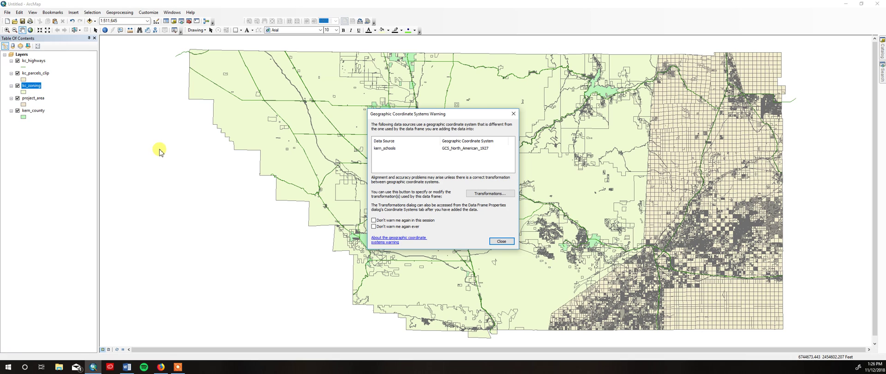
left_click(501, 241)
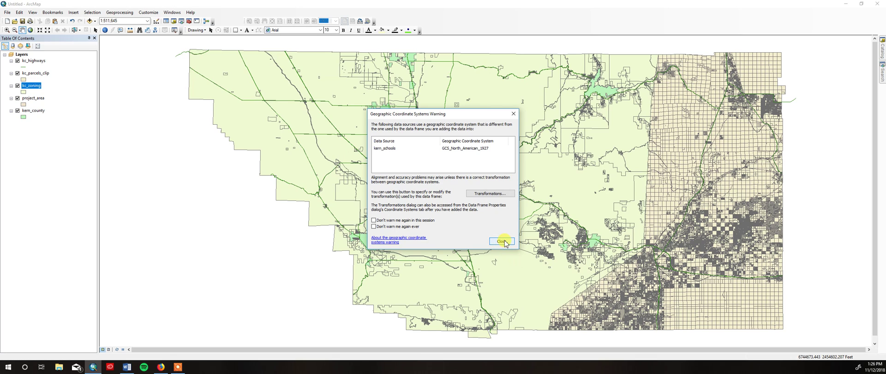
left_click(503, 242)
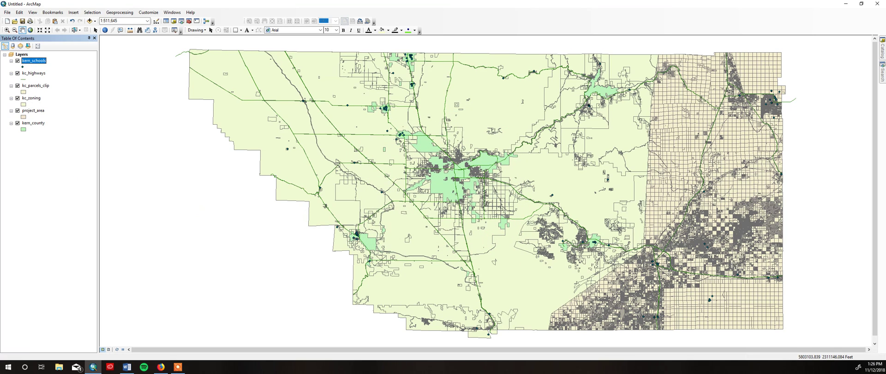
Check the projected coordinate system of the kc_highways layer in its source properties.
right_click(42, 74)
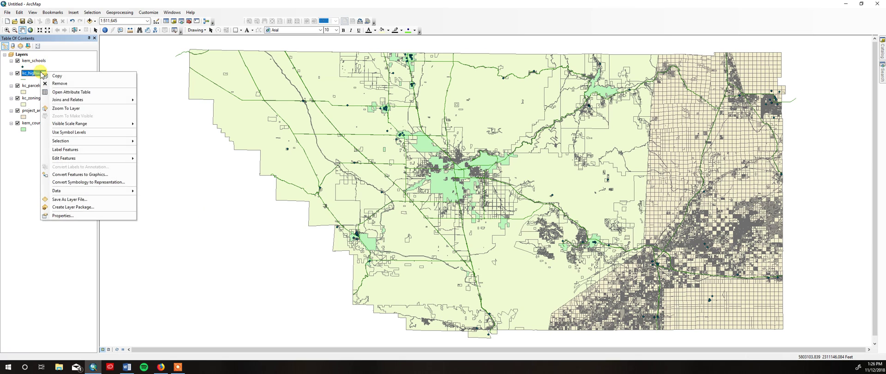
left_click(67, 216)
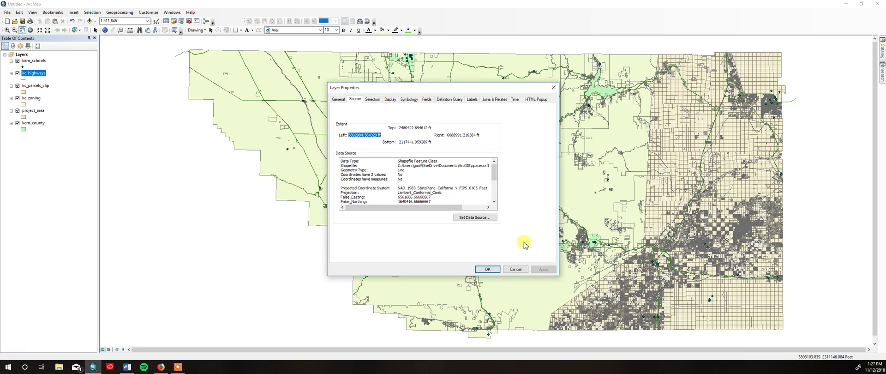
left_click(518, 269)
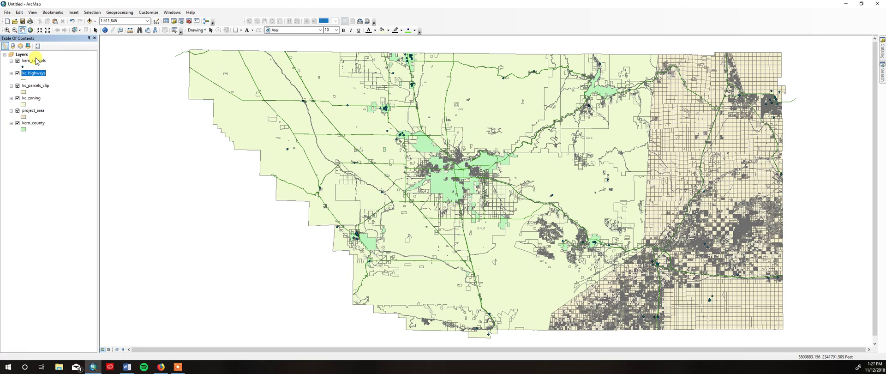
Open ArcToolbox over the map and expand the Projections and Transformations toolset under Data Management Tools.
left_click(36, 60)
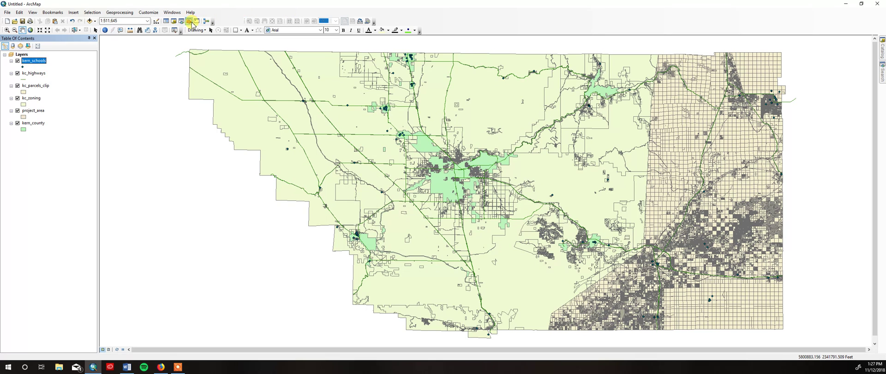
left_click(192, 22)
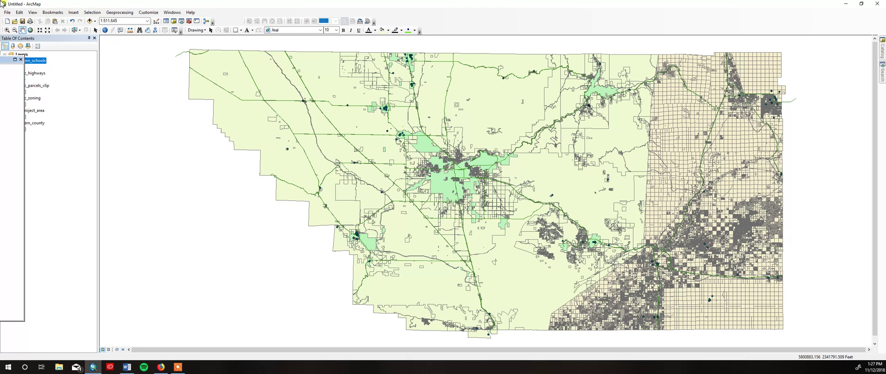
left_click_drag(9, 60, 233, 60)
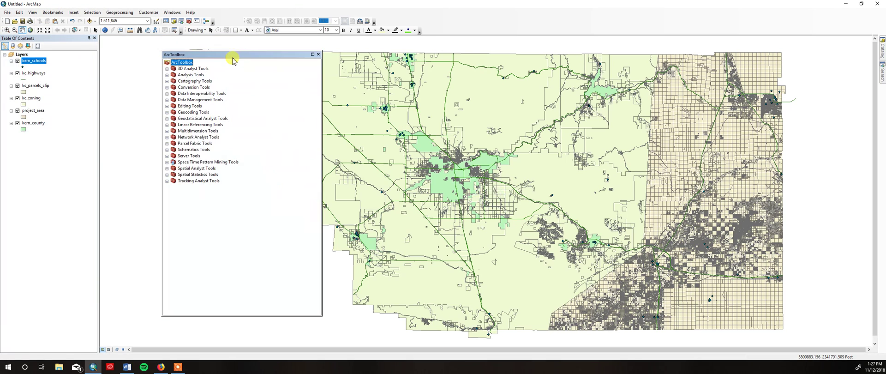
left_click(191, 99)
left_click(167, 99)
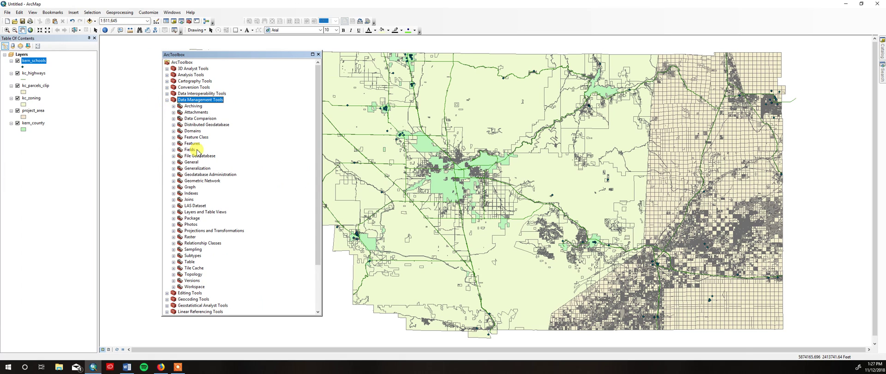
left_click(174, 230)
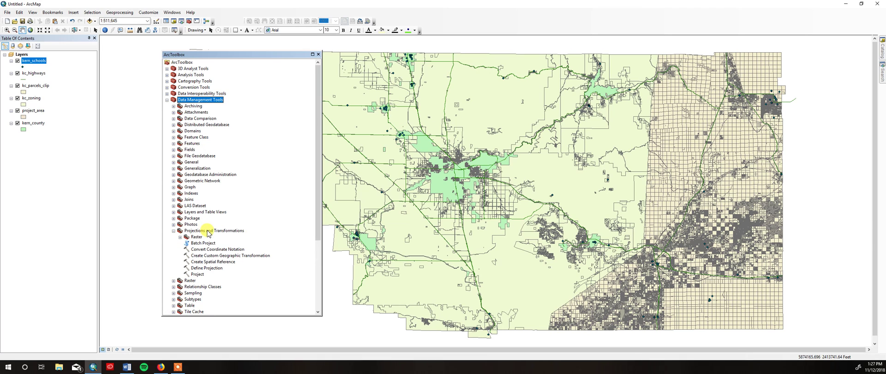
Start the Project geoprocessing tool and set kern_schools as its input dataset.
left_click(198, 274)
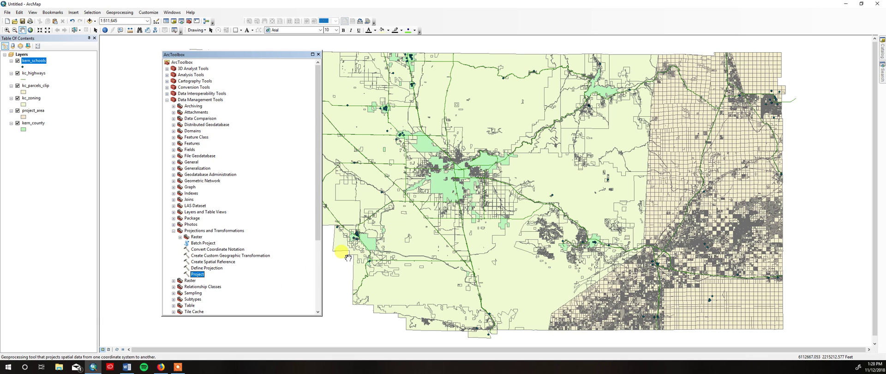
double_click(197, 276)
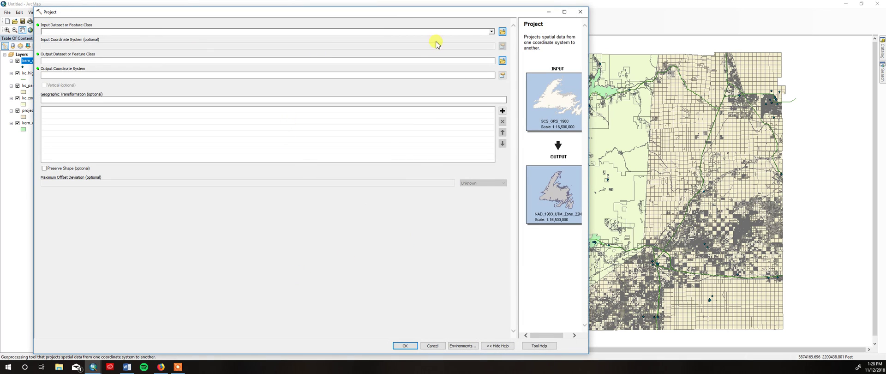
left_click(490, 33)
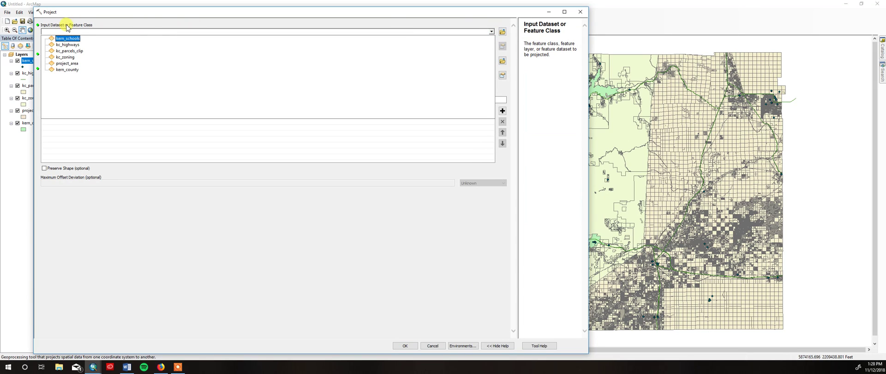
left_click(73, 38)
left_click(68, 38)
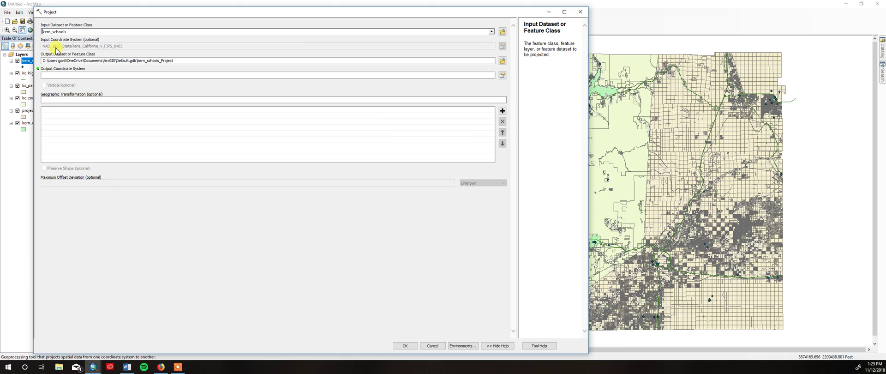
Set the output coordinate system to the State Plane system NAD 1983 StatePlane California V FIPS 0405 (US Feet).
left_click(483, 74)
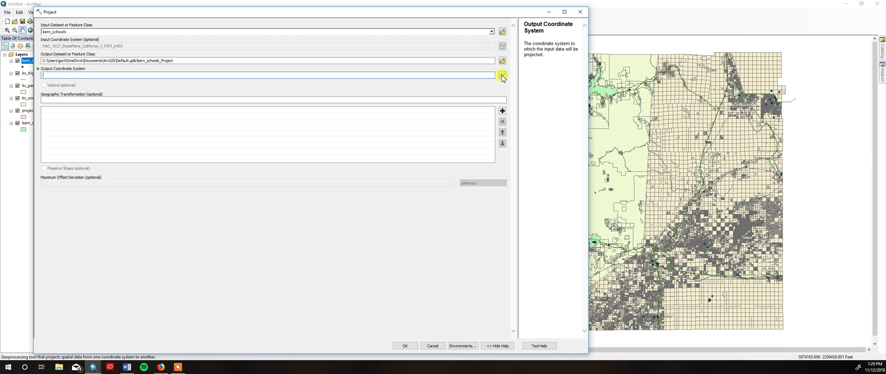
left_click(502, 75)
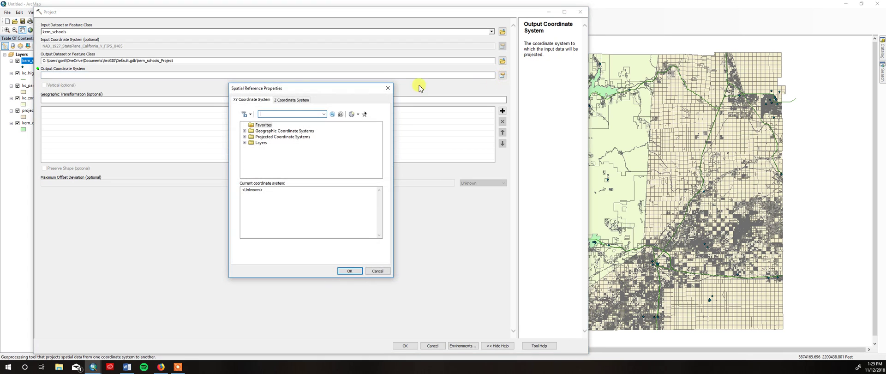
left_click(244, 137)
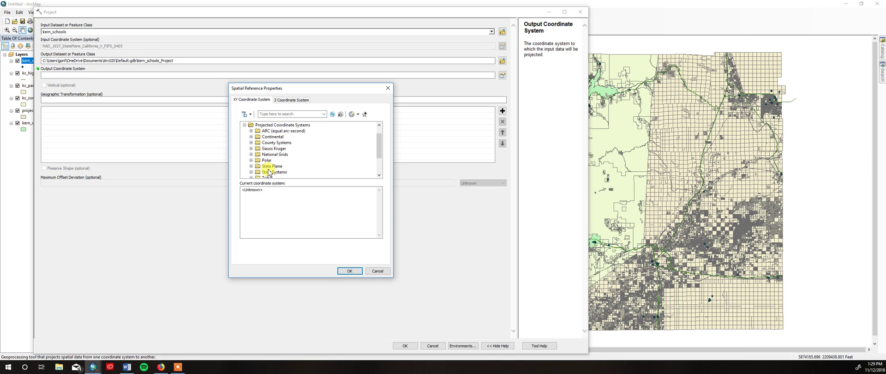
left_click(252, 165)
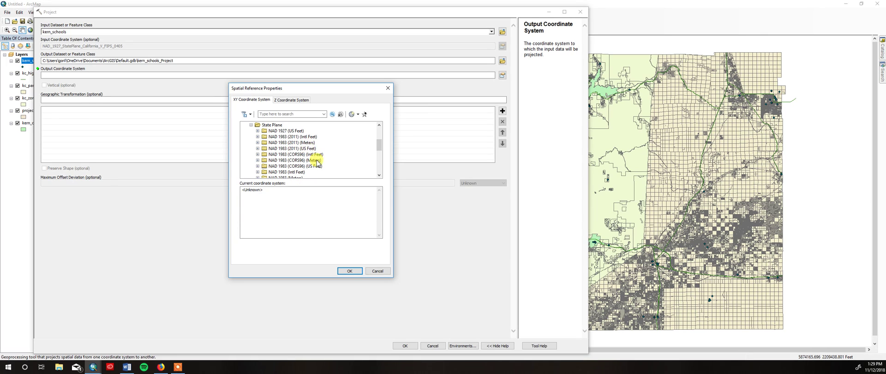
scroll(319, 168, "down", 1)
scroll(281, 164, "down", 1)
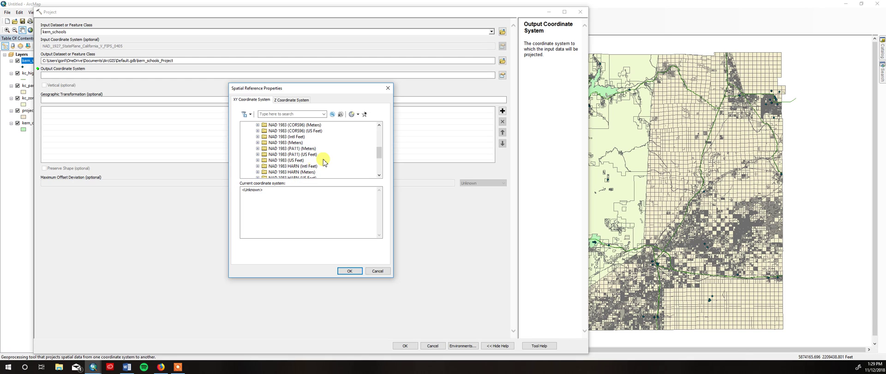
scroll(323, 163, "up", 2)
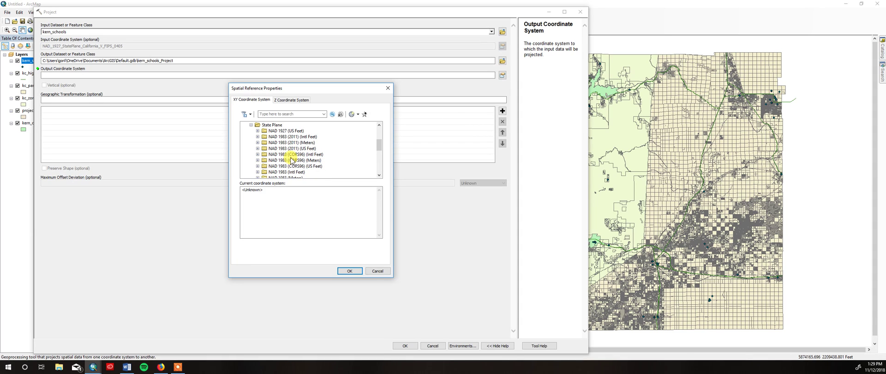
scroll(297, 159, "down", 1)
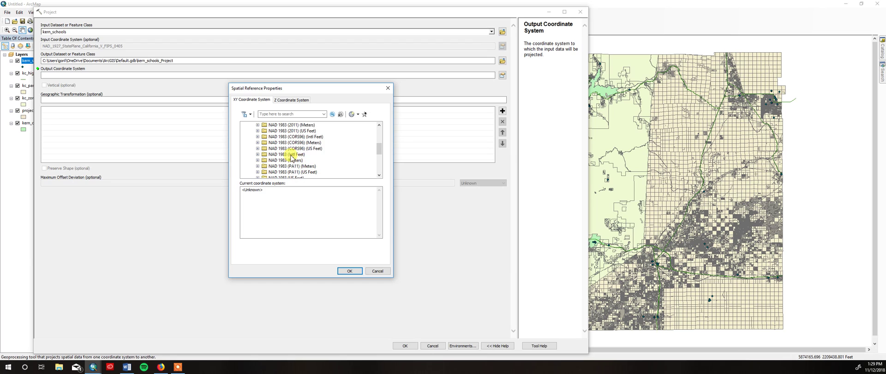
scroll(344, 173, "down", 2)
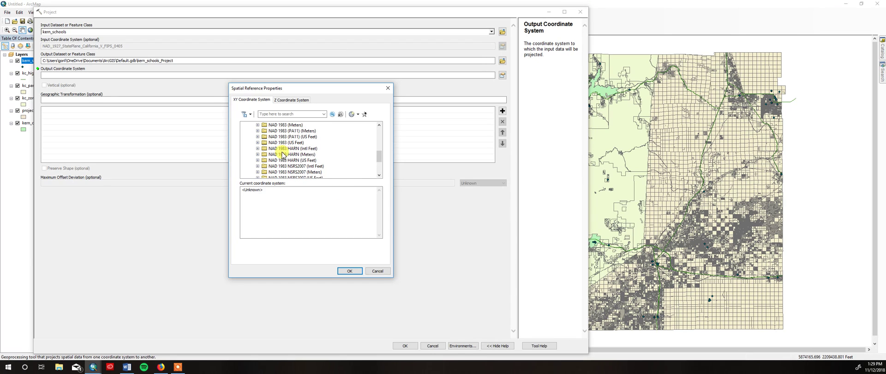
left_click(258, 142)
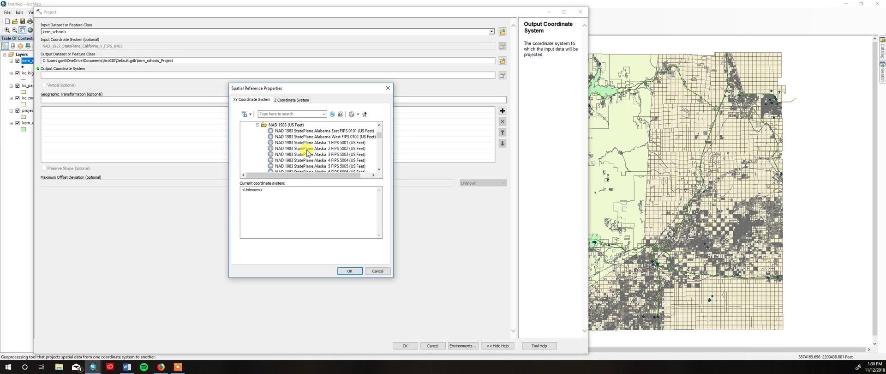
scroll(297, 167, "down", 2)
scroll(296, 166, "down", 1)
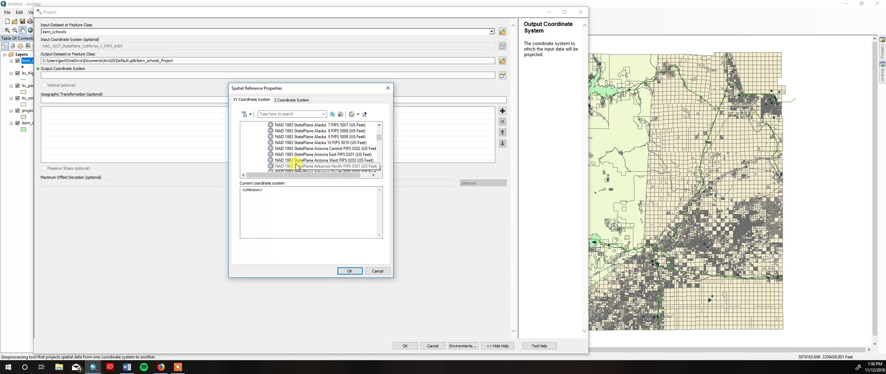
scroll(297, 166, "down", 2)
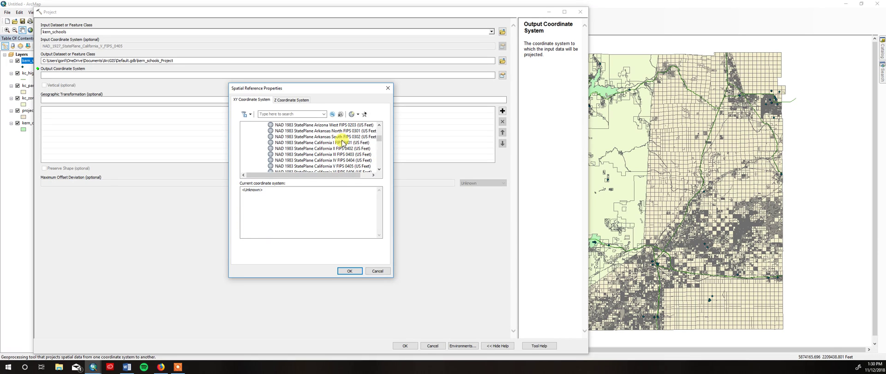
left_click(313, 166)
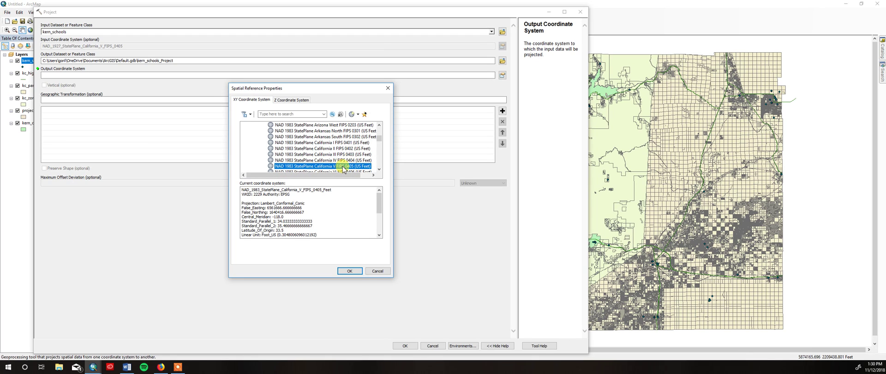
left_click(349, 271)
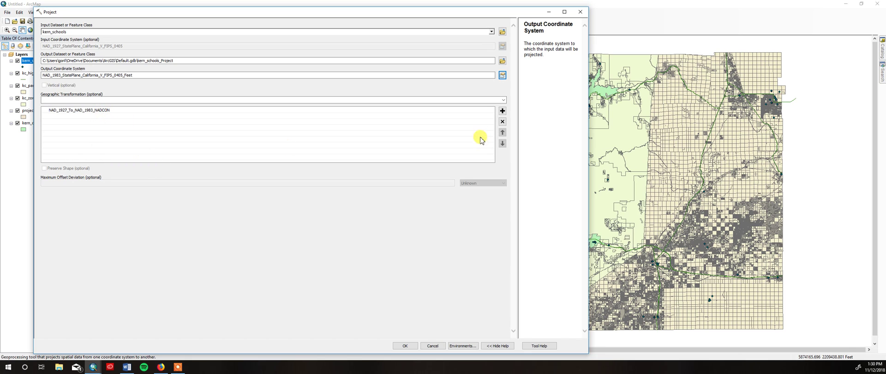
Review the available geographic transformations, keep NAD_1927_To_NAD_1983_NADCON, and run the projection.
left_click(504, 100)
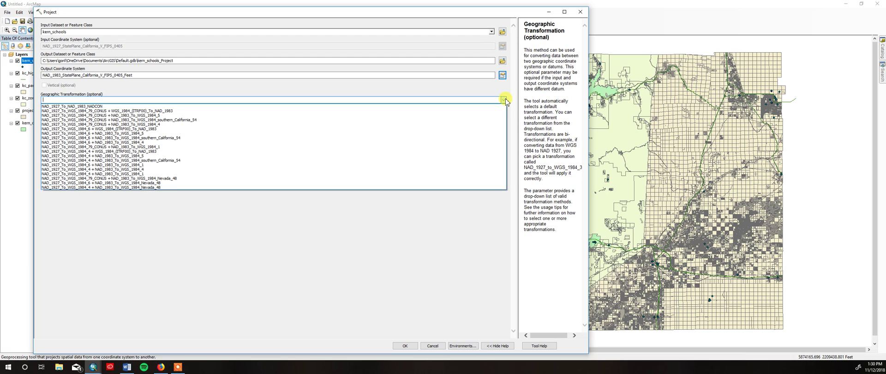
left_click(443, 253)
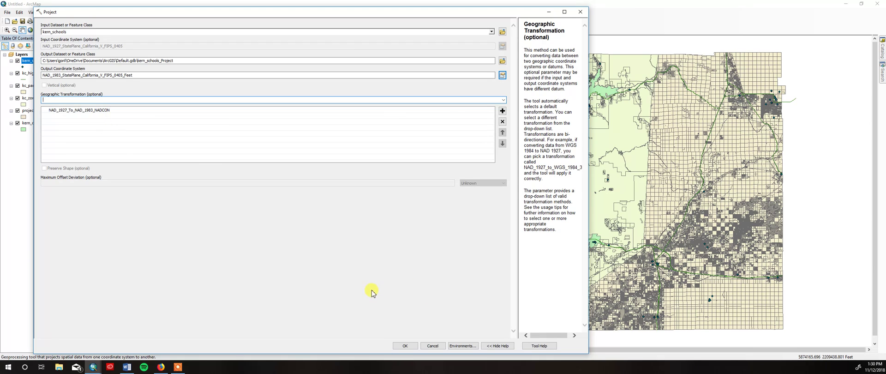
left_click(407, 346)
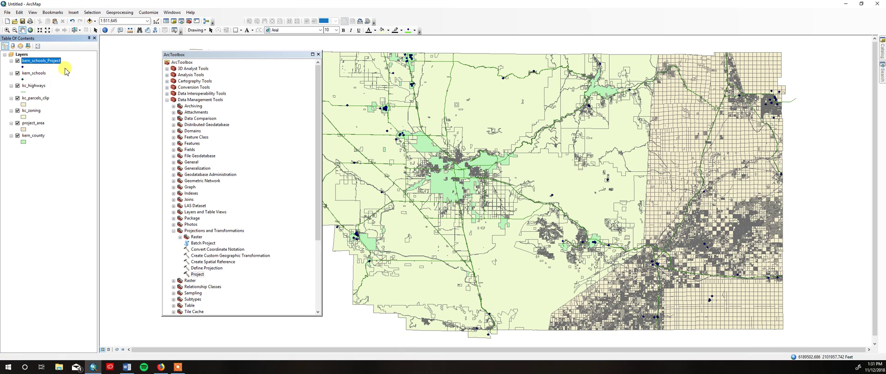
right_click(42, 62)
left_click(65, 81)
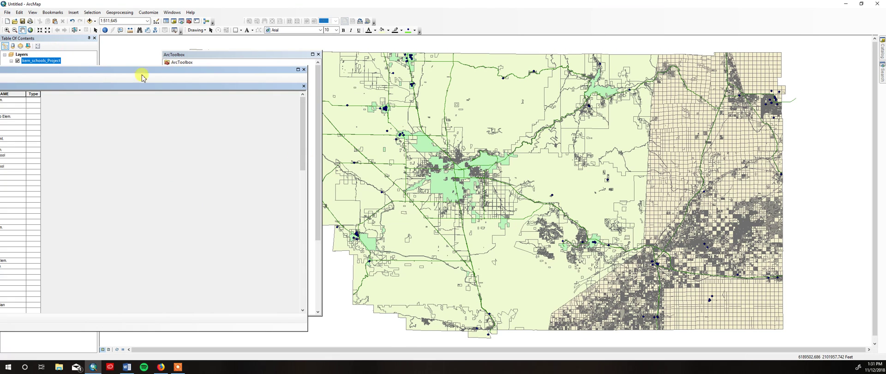
left_click(304, 70)
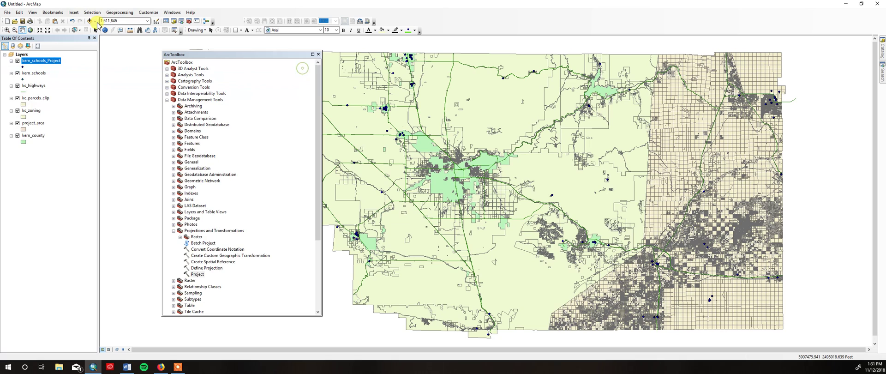
Check the projected coordinate system of kern_schools_Project in its source properties, and remove the original kern_schools layer from the map.
right_click(50, 61)
left_click(79, 205)
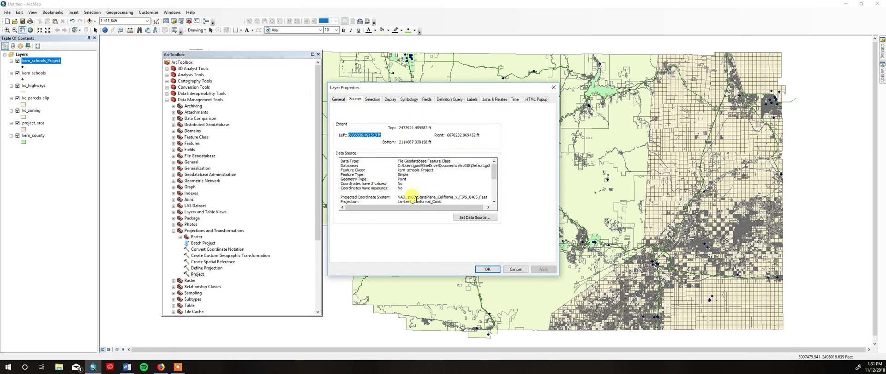
left_click(488, 270)
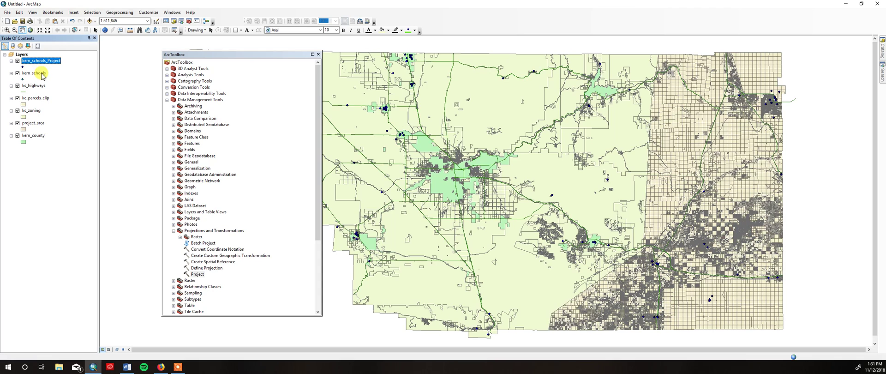
right_click(41, 74)
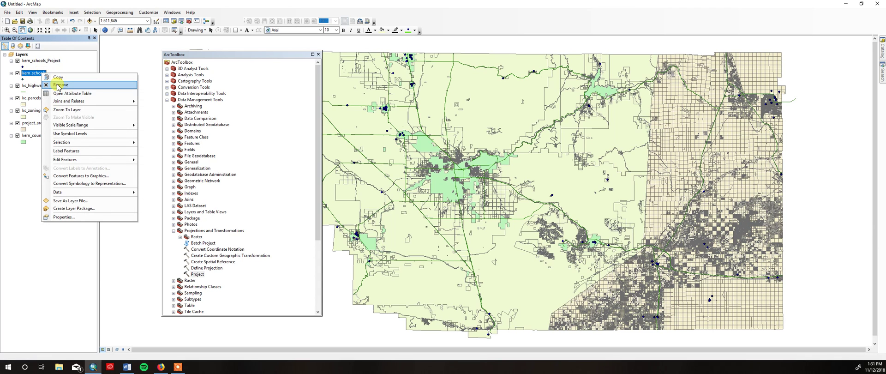
left_click(58, 85)
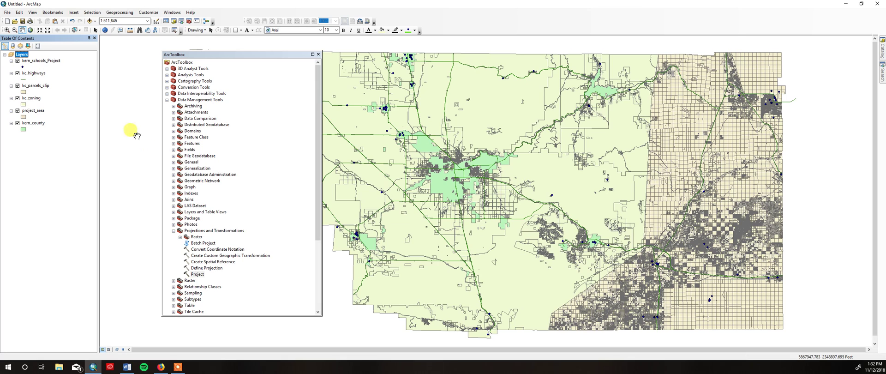
Save the map document as space in the spacecraft folder inside the ArcGIS folder.
left_click(22, 21)
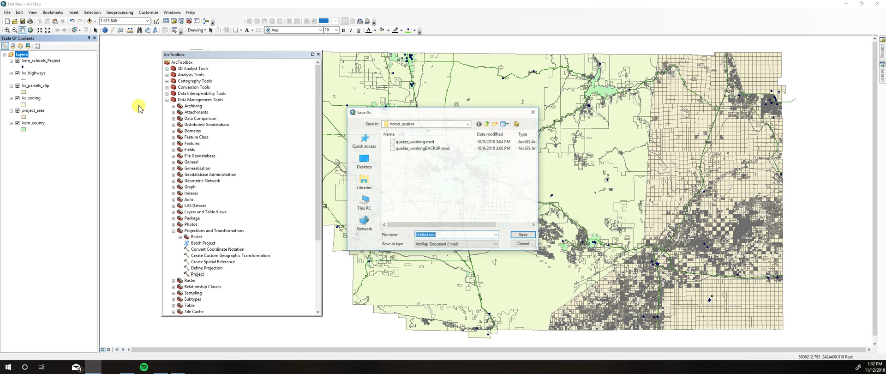
left_click(467, 124)
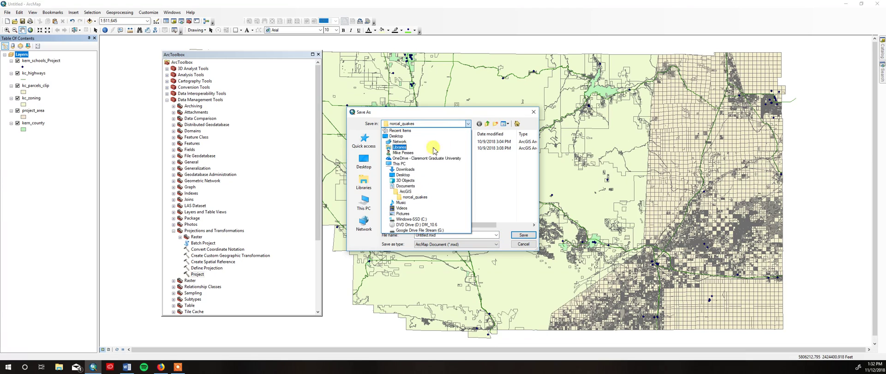
left_click(405, 191)
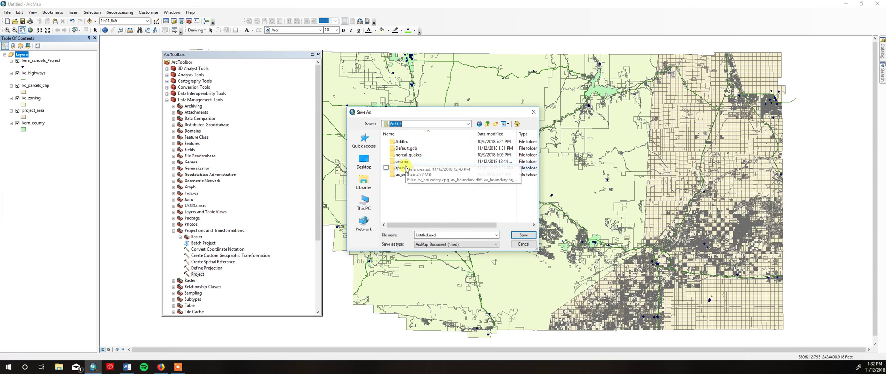
double_click(404, 167)
double_click(423, 234)
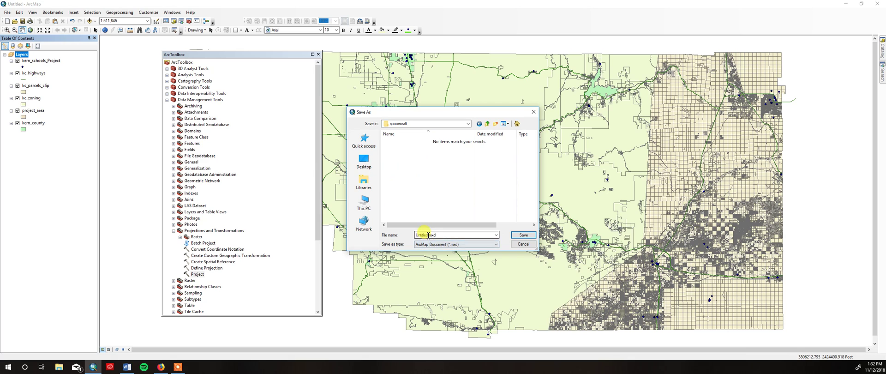
type("space")
key("Return")
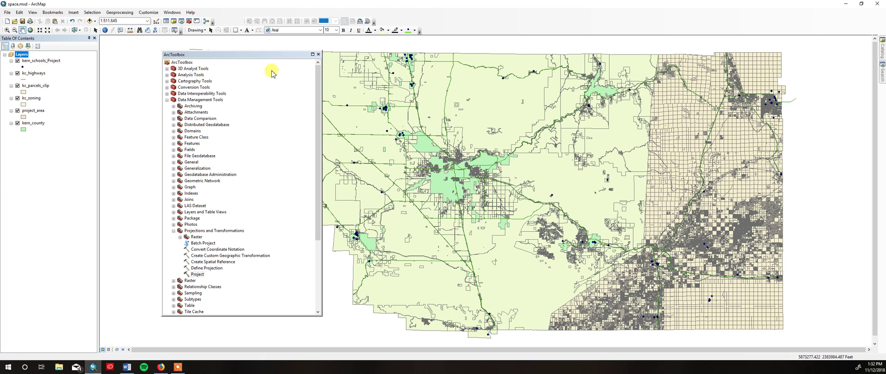
Dock ArcToolbox beside the table of contents, and expand the Extract toolset under Analysis Tools with Data Management Tools collapsed.
left_click_drag(269, 56, 476, 193)
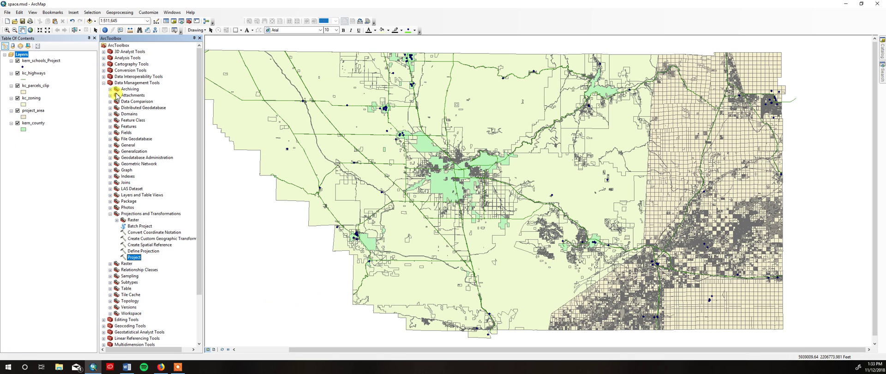
left_click(104, 83)
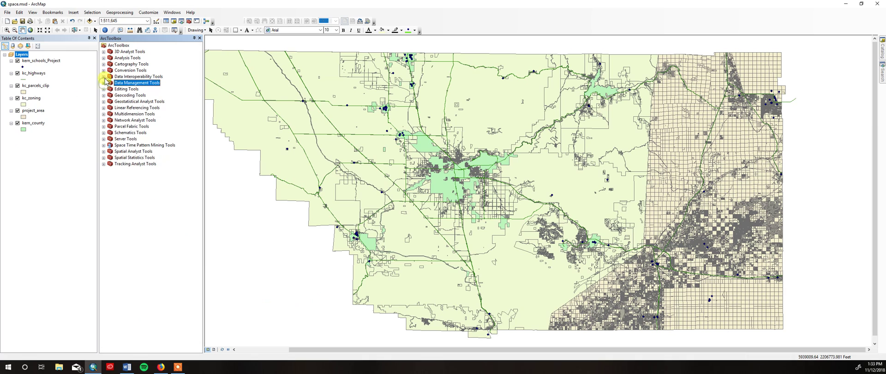
left_click(104, 58)
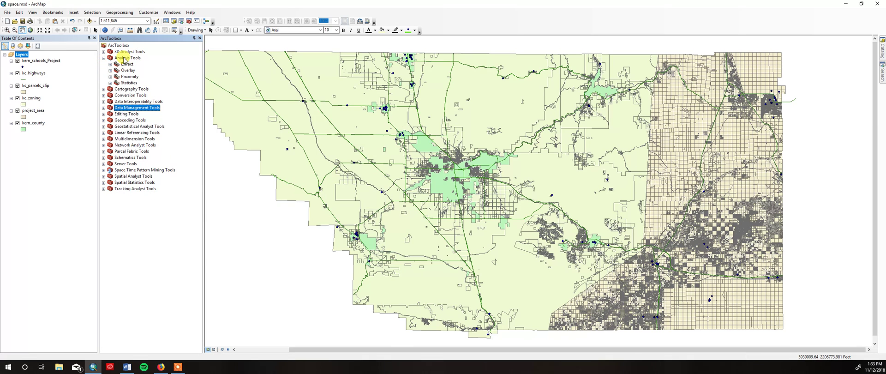
left_click(111, 64)
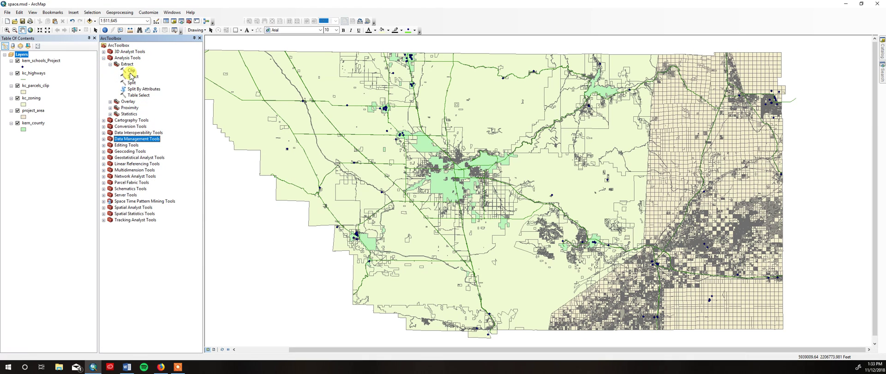
Start the Clip tool with kern_schools_Project as the input features and project_area as the clip features.
left_click(121, 12)
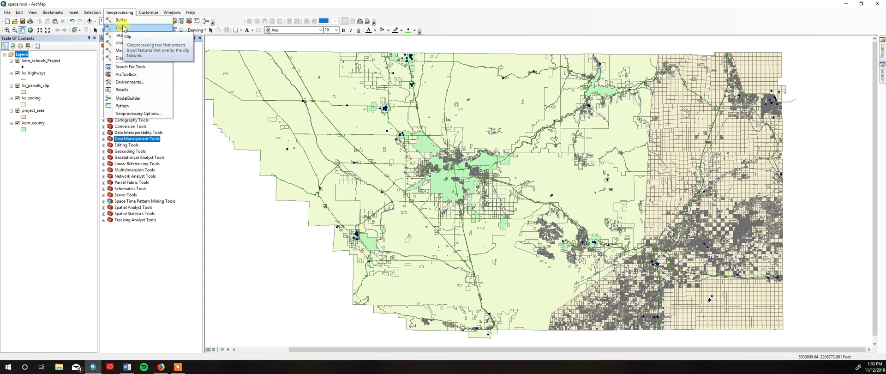
left_click(124, 28)
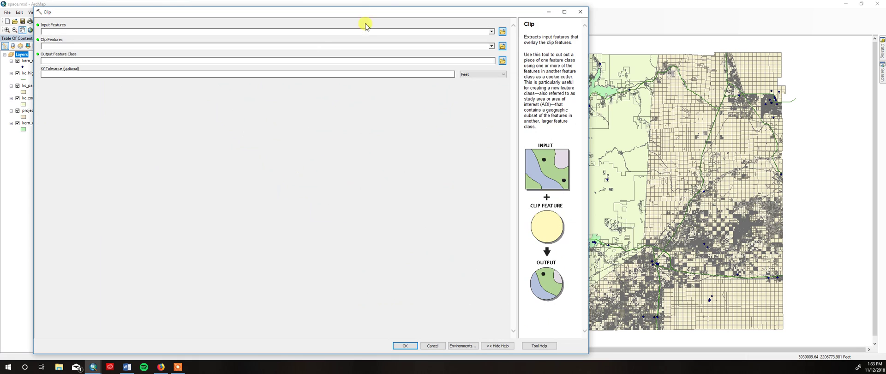
left_click_drag(384, 14, 498, 9)
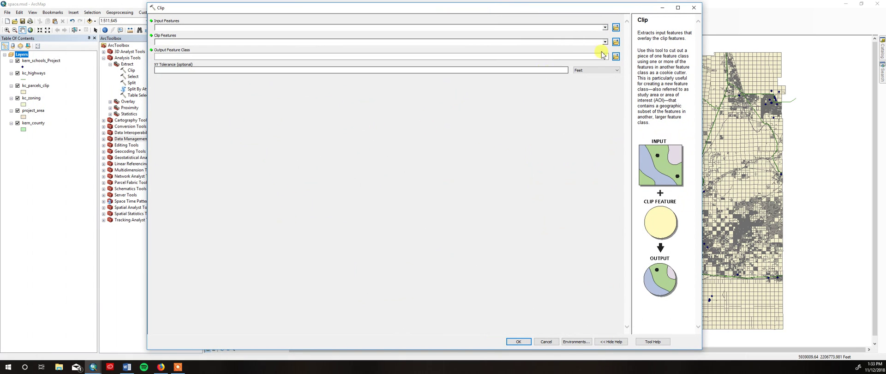
left_click(605, 27)
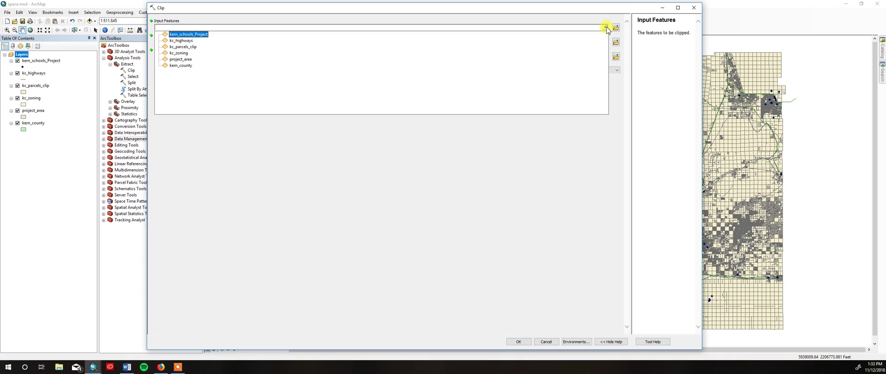
left_click(217, 35)
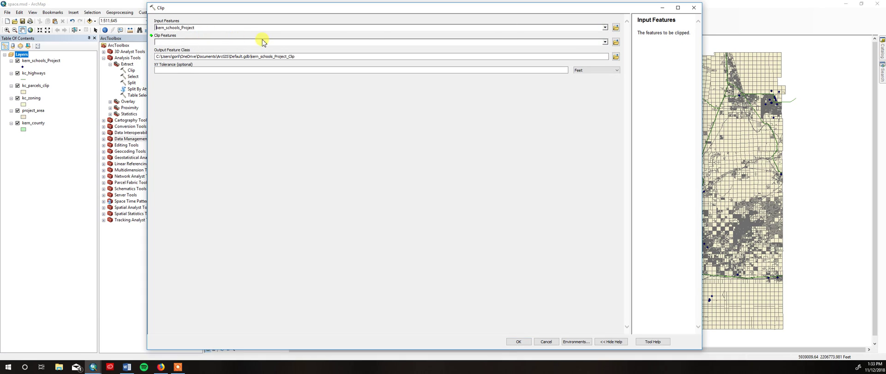
left_click(605, 43)
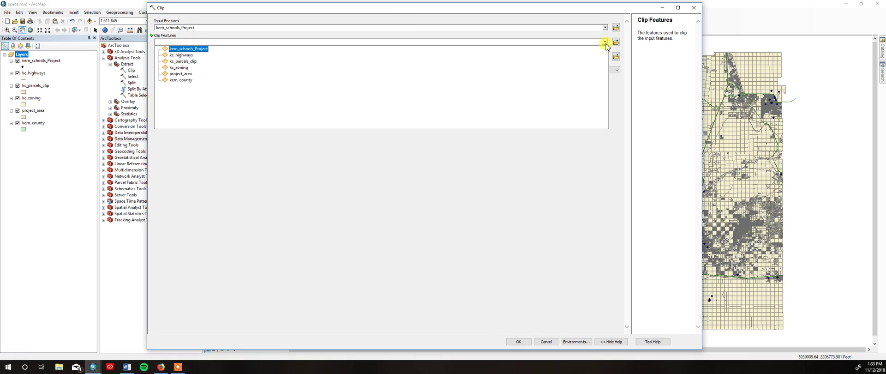
left_click(177, 74)
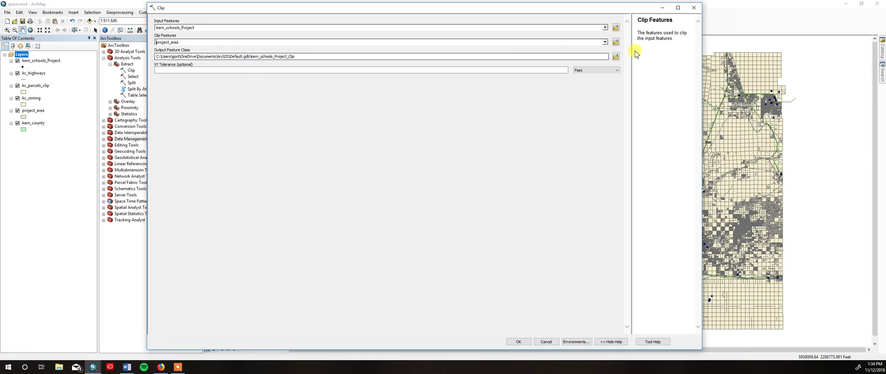
Set the clip output to kern_schools_clip in the spacecraft folder inside the ArcGIS folder, and run the tool.
left_click(616, 56)
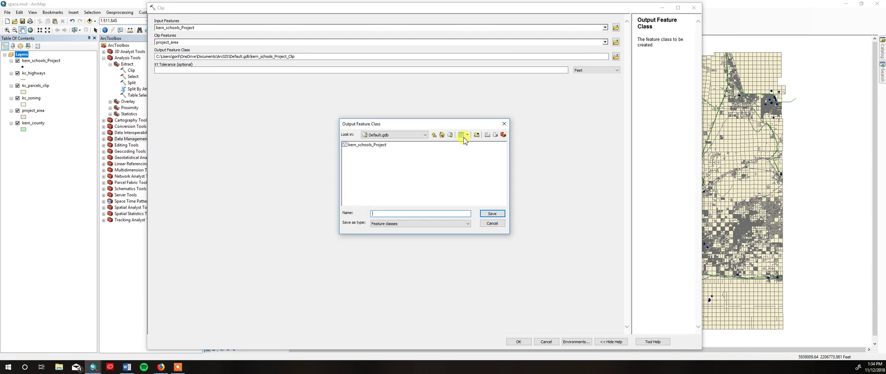
left_click(424, 134)
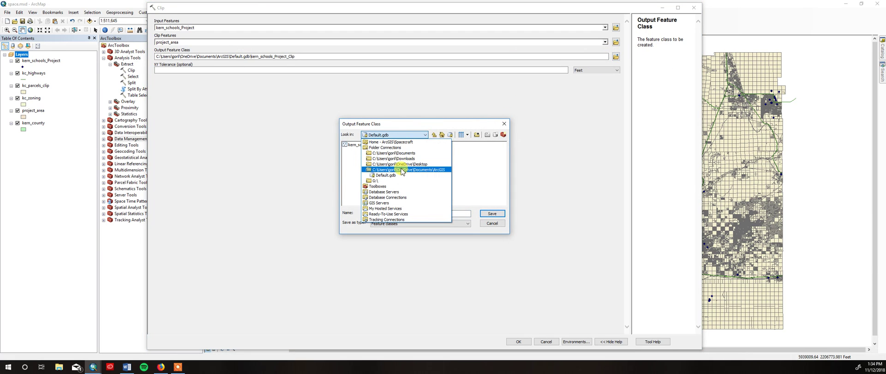
left_click(345, 170)
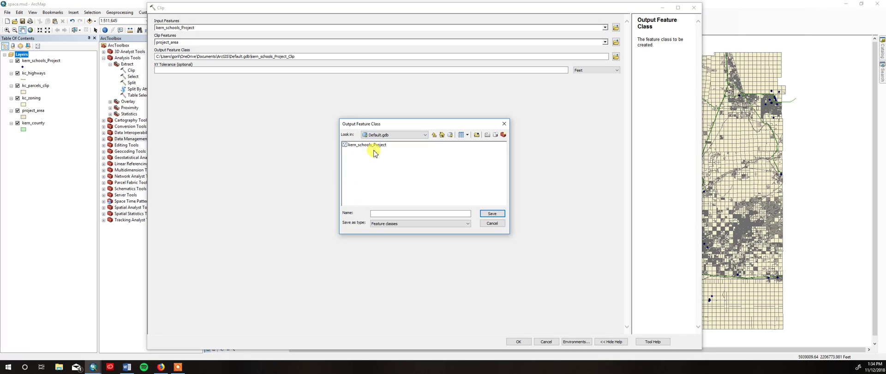
left_click(424, 135)
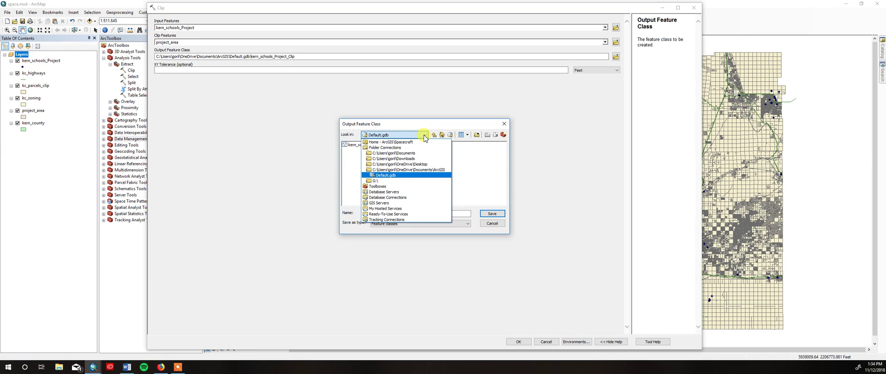
left_click(407, 170)
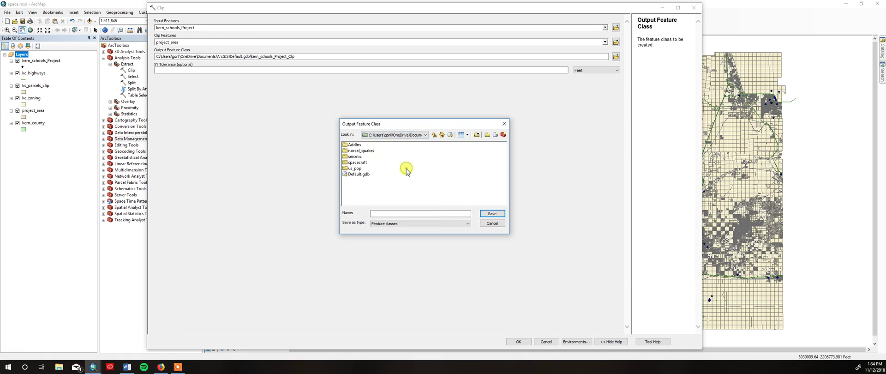
double_click(354, 163)
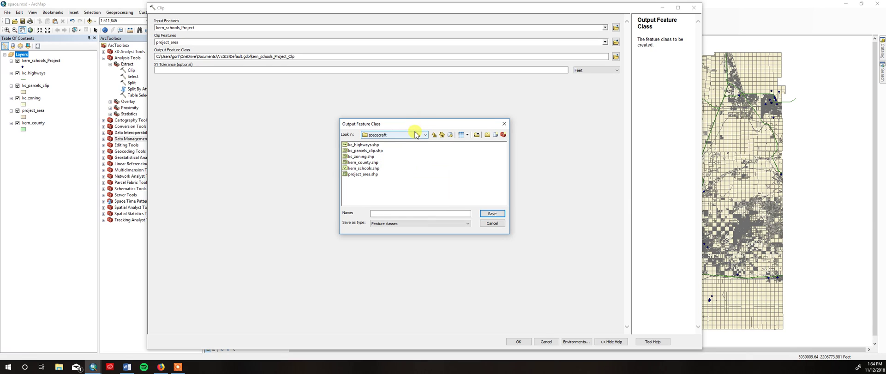
left_click(405, 213)
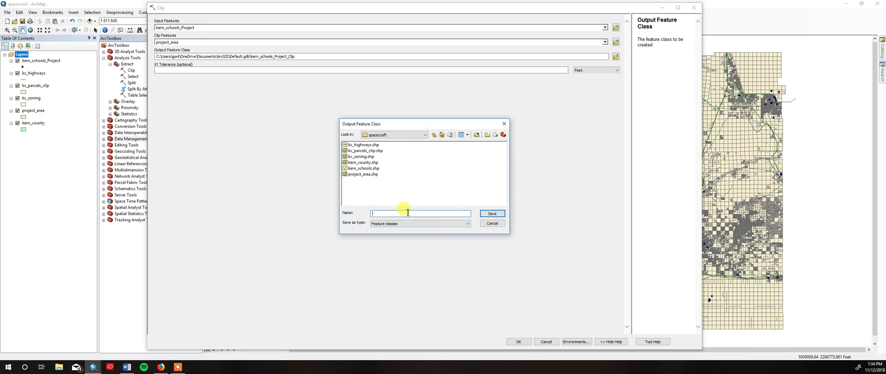
type("kern_schools_clip")
left_click(492, 213)
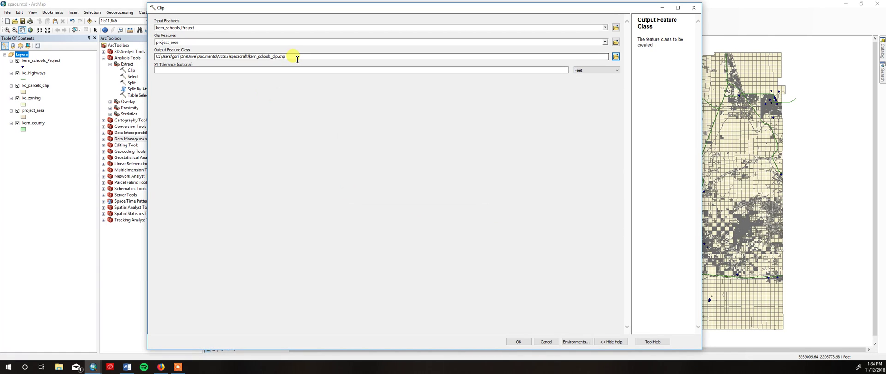
left_click(312, 68)
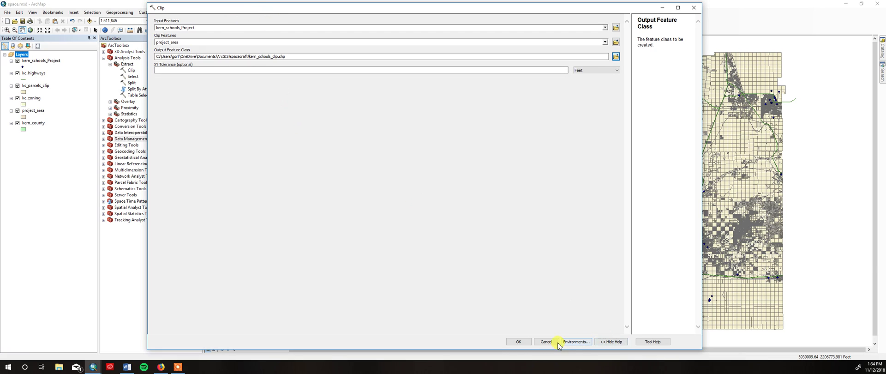
left_click(524, 342)
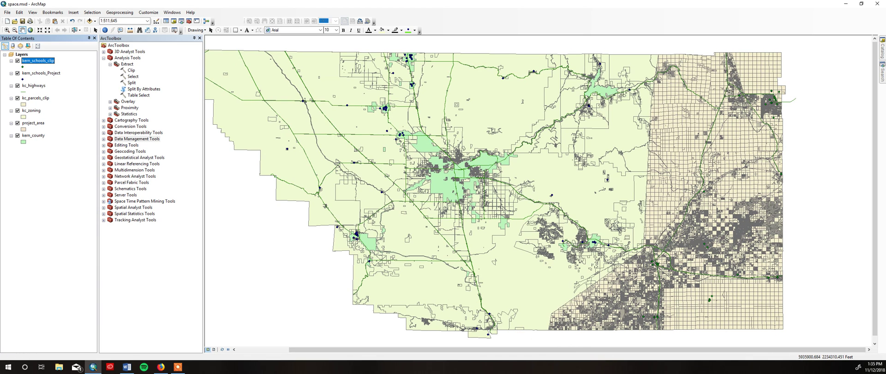
Change the kern_schools_Project point symbol to the green Circle 2 at size 18.
left_click(22, 79)
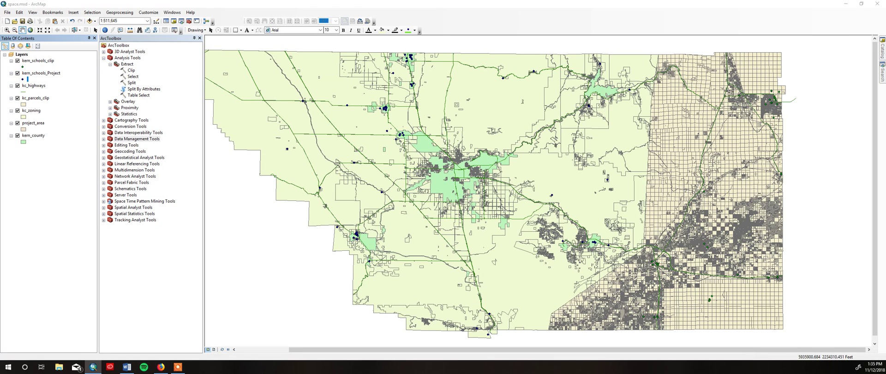
left_click_drag(293, 76, 330, 79)
left_click(262, 179)
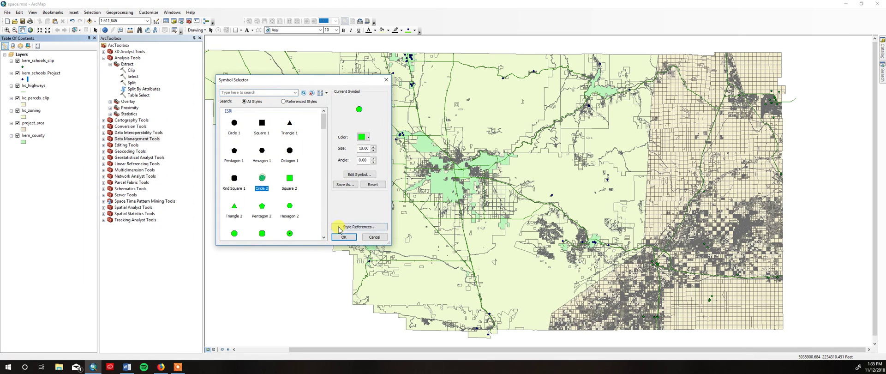
left_click(344, 236)
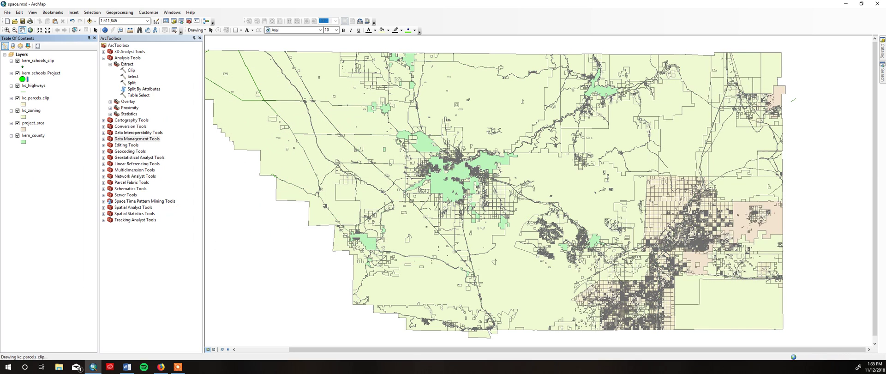
Change the kern_schools_clip point symbol to Circle 2 with size 12 and a bright blue color.
left_click(22, 67)
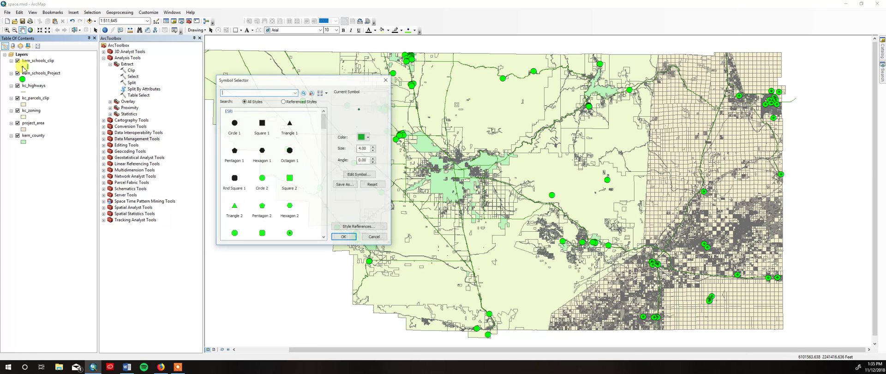
left_click(261, 179)
left_click(373, 151)
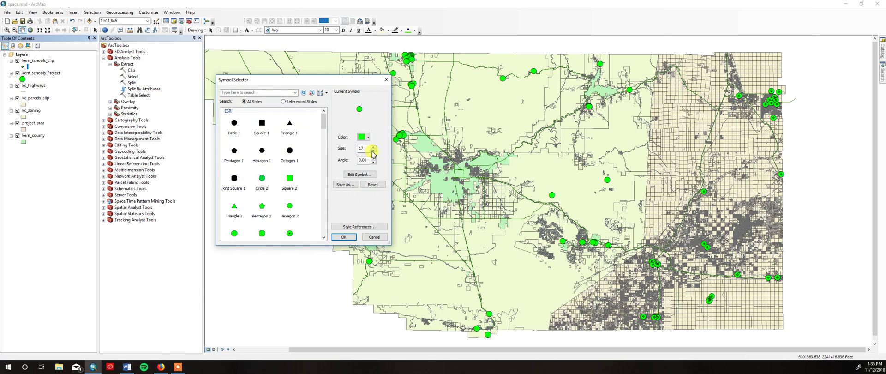
left_click(368, 137)
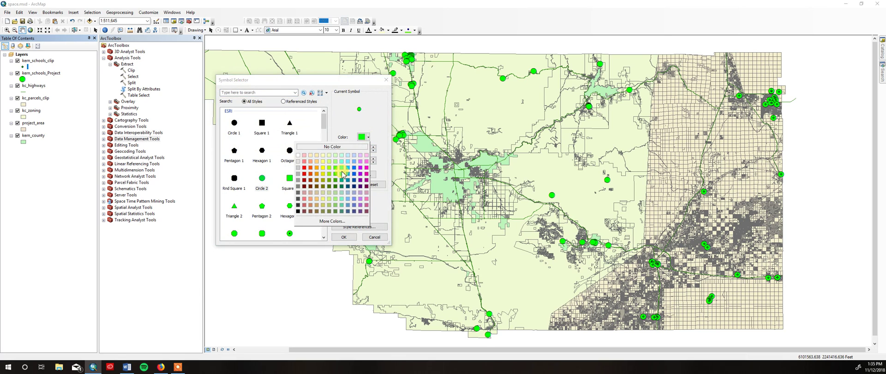
left_click(348, 167)
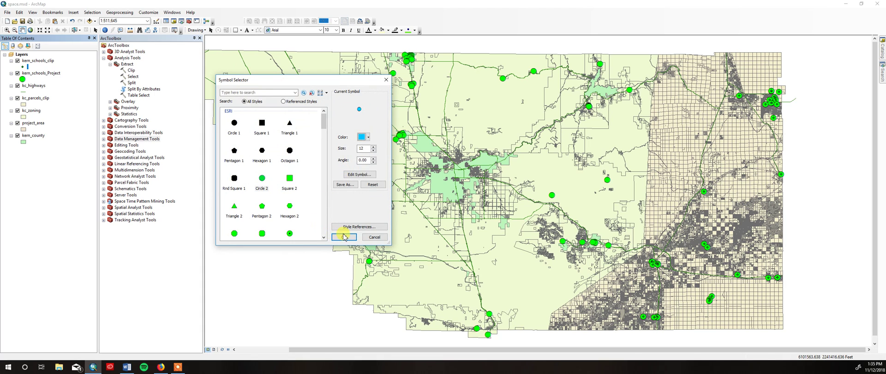
left_click(346, 236)
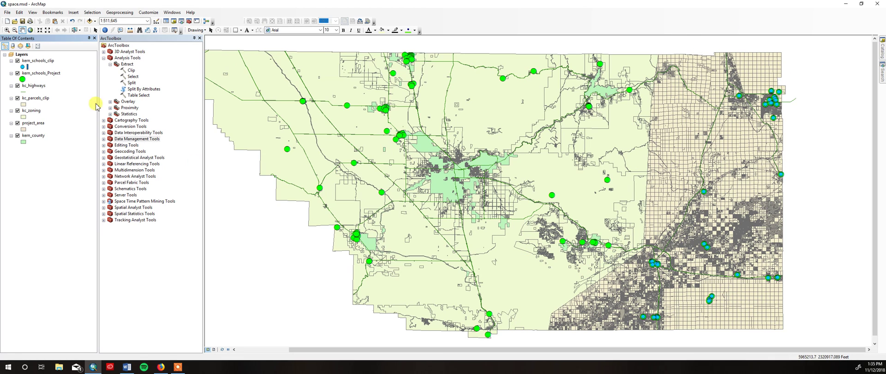
Remove the kern_schools_Project and kern_county layers from the map.
left_click(35, 76)
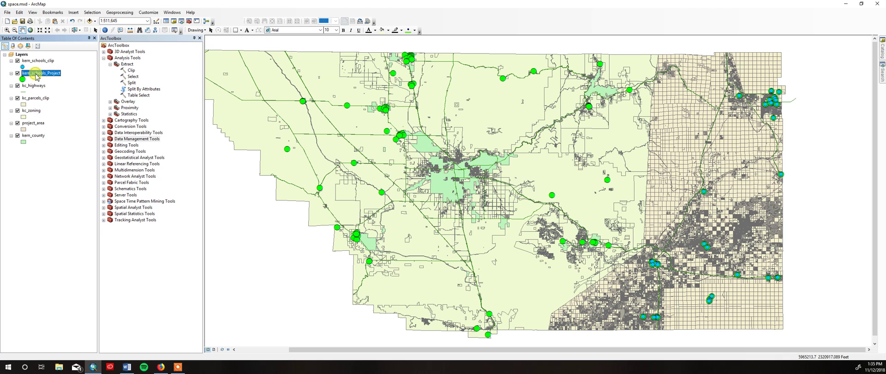
left_click(53, 74)
right_click(45, 74)
left_click(65, 85)
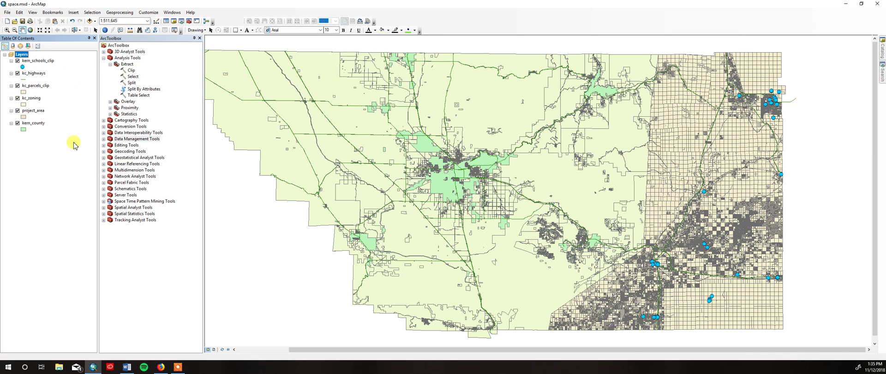
left_click(18, 123)
right_click(21, 119)
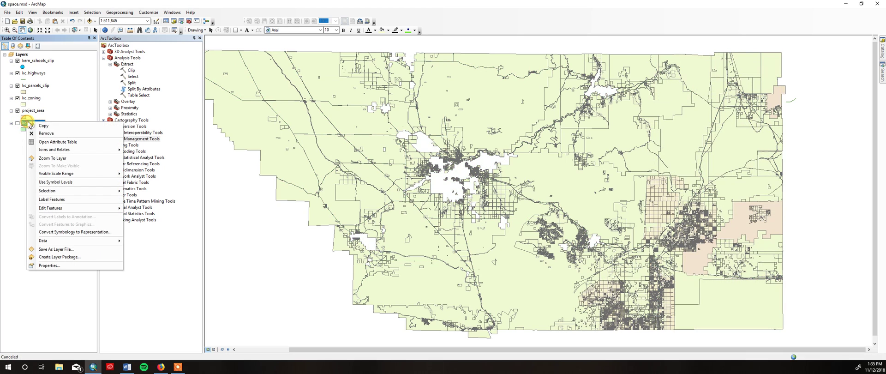
left_click(43, 127)
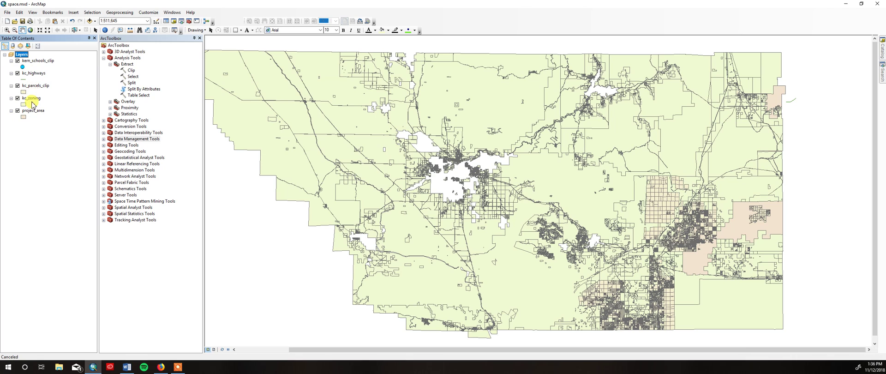
Set up the Clip tool with kc_highways as the input features and project_area as the clip features.
double_click(131, 70)
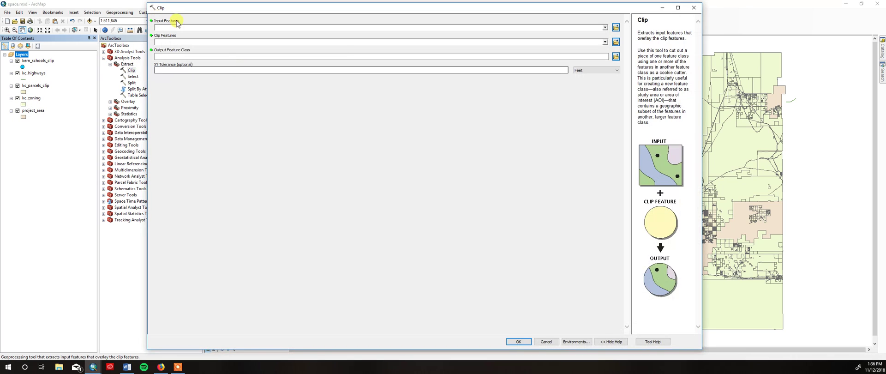
left_click(605, 27)
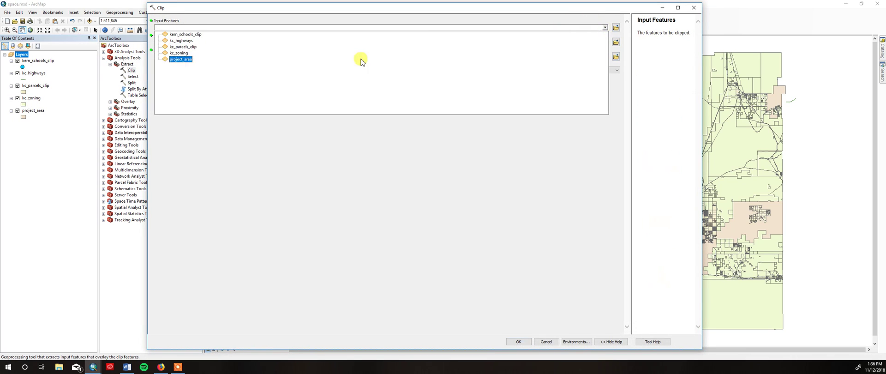
left_click(183, 40)
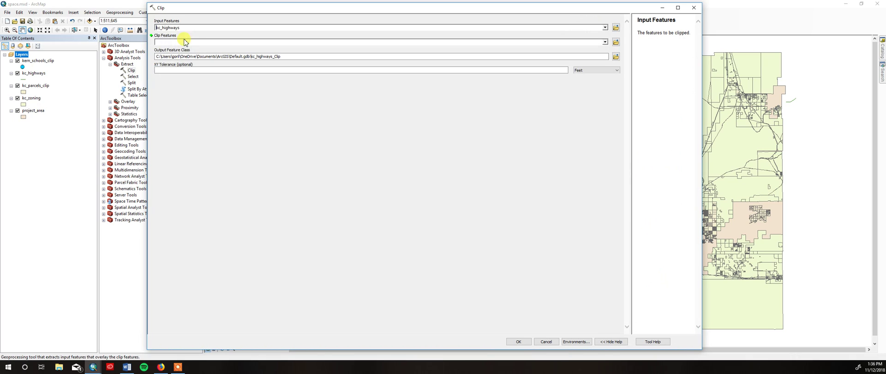
left_click(605, 42)
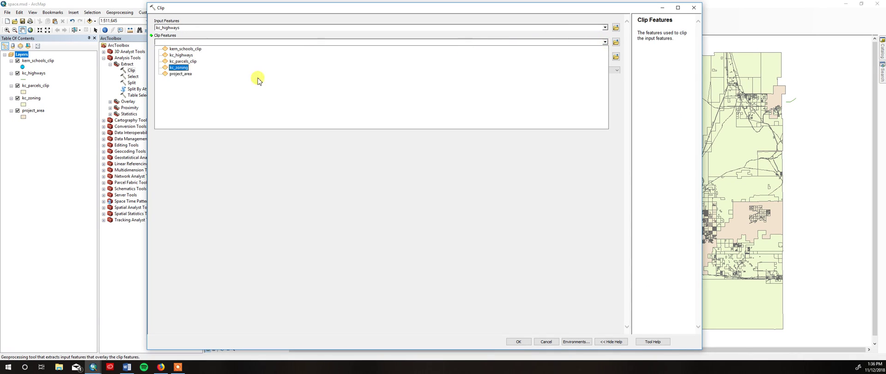
left_click(203, 70)
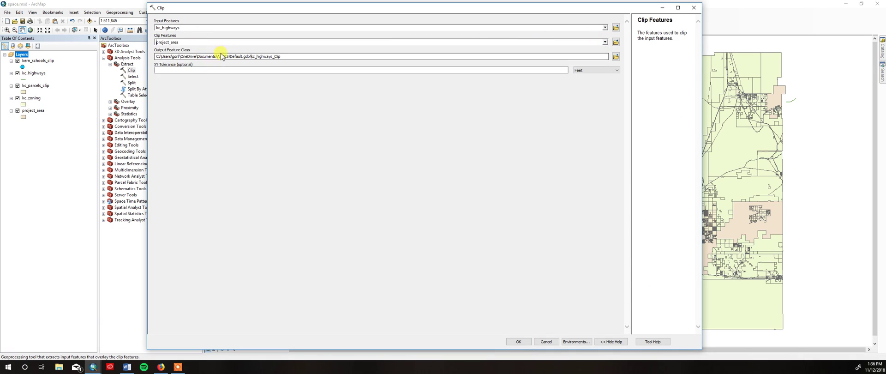
Run the clip with the output kc_highways_clip in the Spacecraft folder, and remove the original kc_highways layer from the map.
left_click(616, 56)
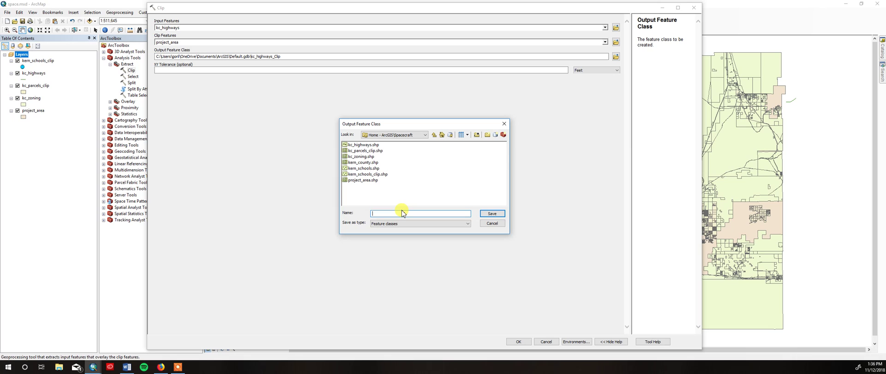
type("kc_highways_clip")
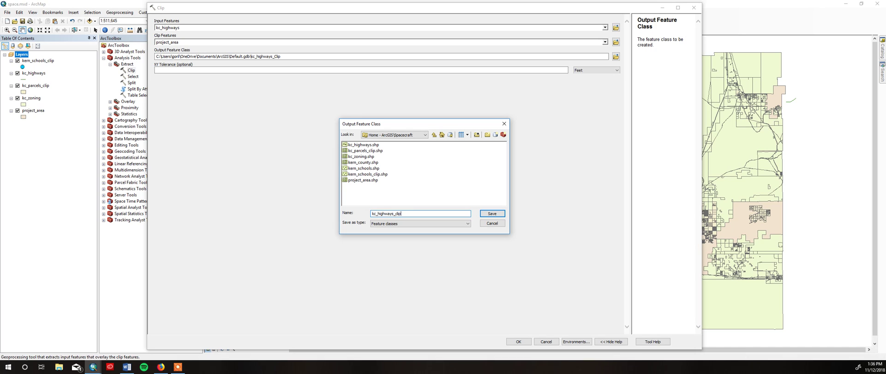
left_click(493, 214)
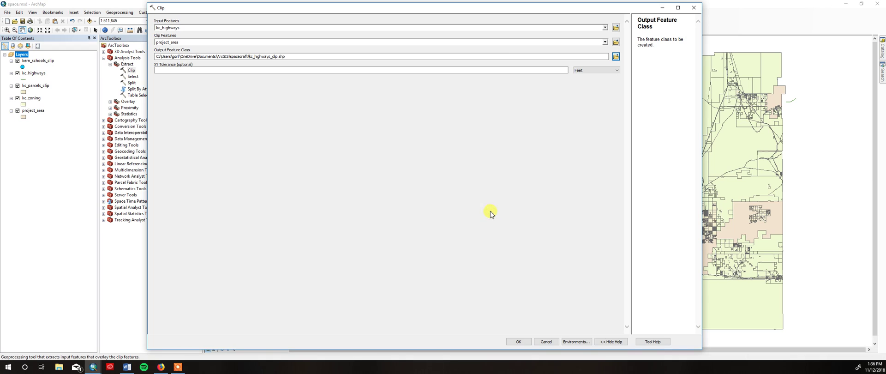
left_click(519, 342)
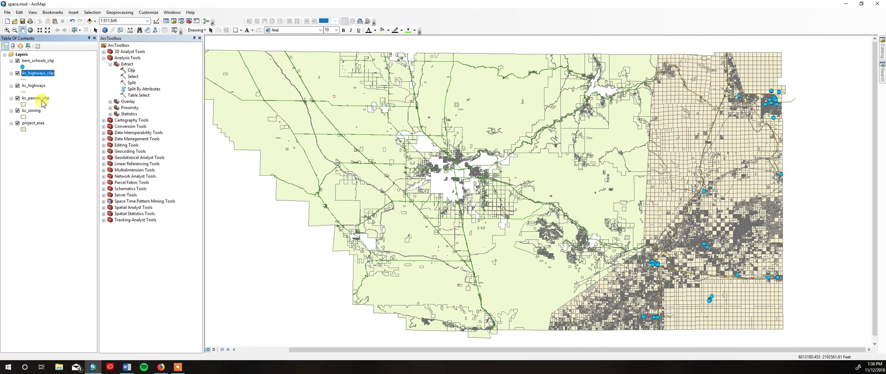
right_click(41, 85)
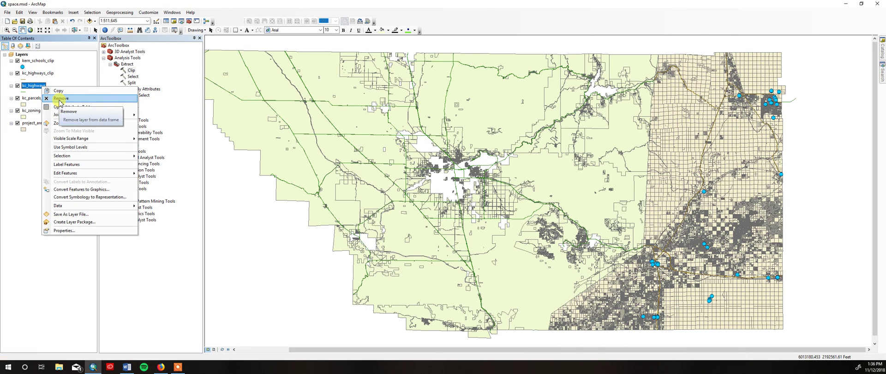
left_click(59, 99)
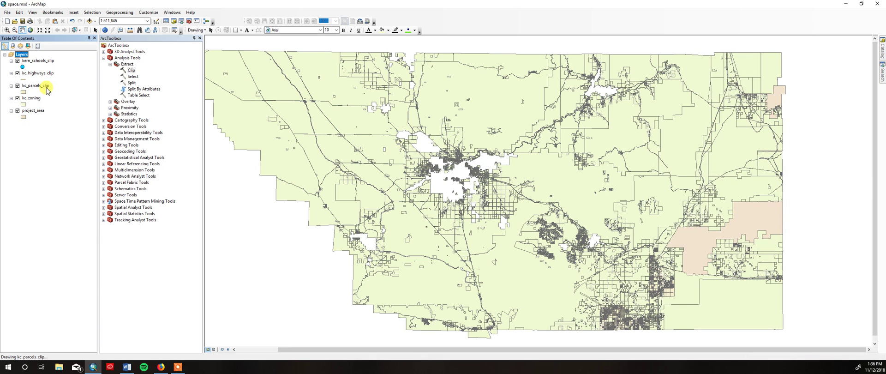
Set up the Clip tool with kc_zoning as the input features and project_area as the clip features.
double_click(130, 71)
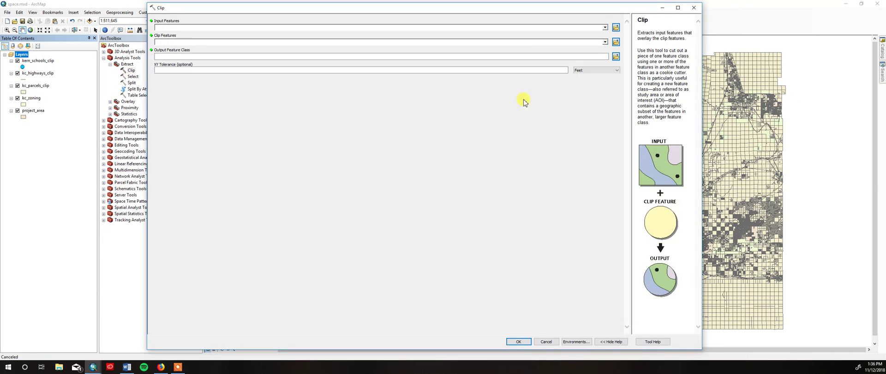
left_click(605, 27)
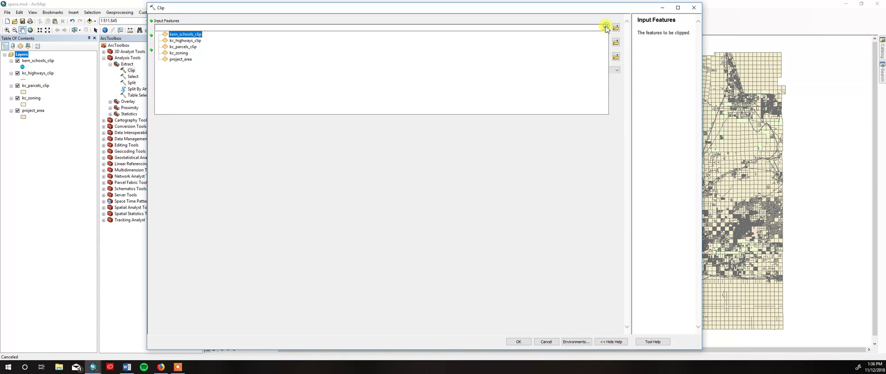
left_click(179, 53)
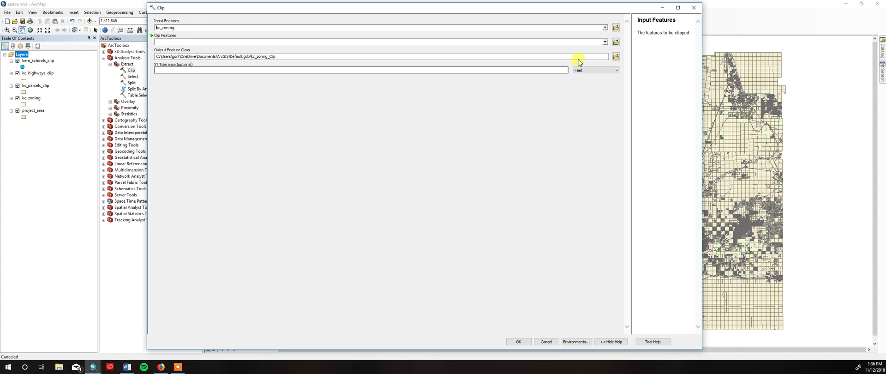
left_click(605, 42)
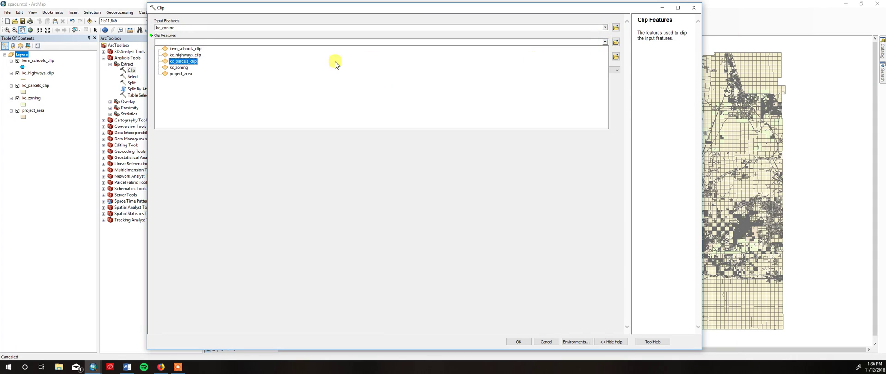
left_click(237, 74)
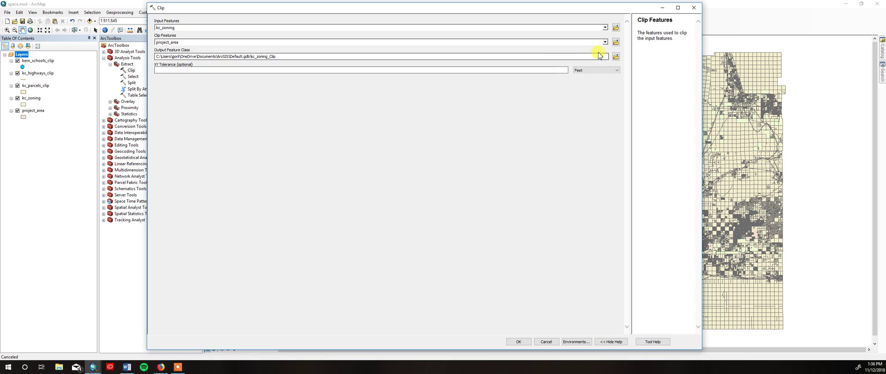
Set the clip output to kc_zoning_clip in the Spacecraft folder and run the tool.
left_click(615, 57)
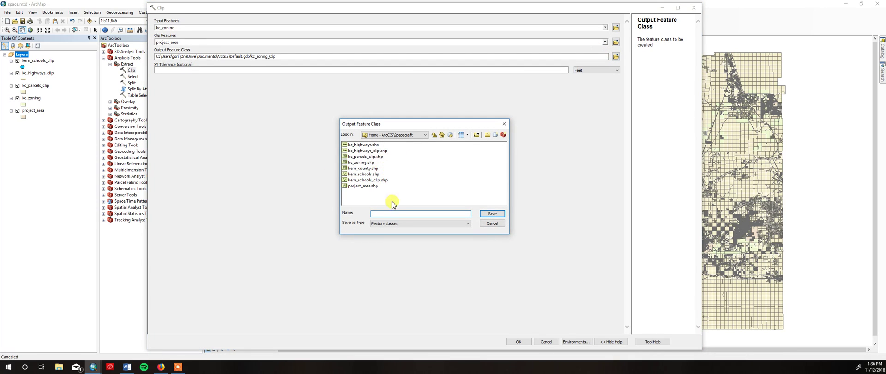
type("kc_zoning_clip")
left_click(492, 213)
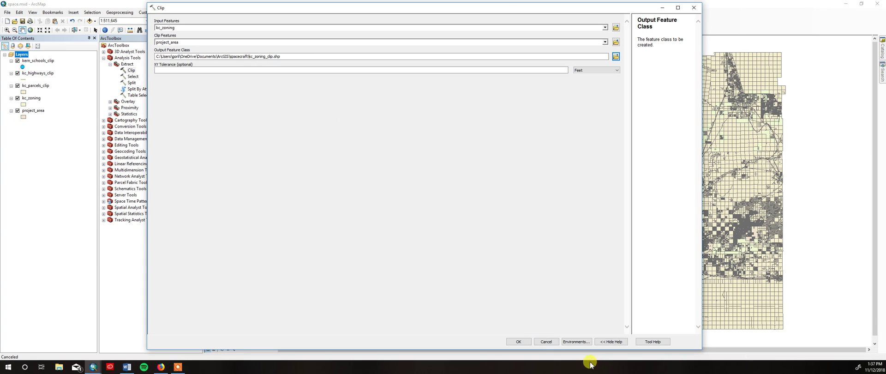
left_click(518, 341)
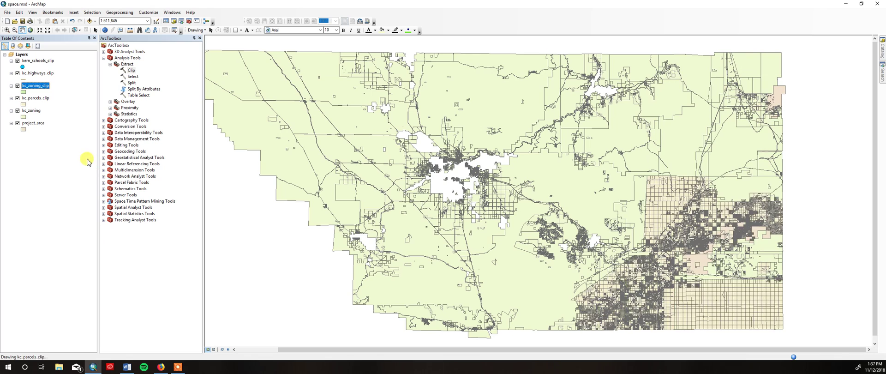
Remove the original kc_zoning layer from the map and switch off the display of project_area.
left_click(32, 111)
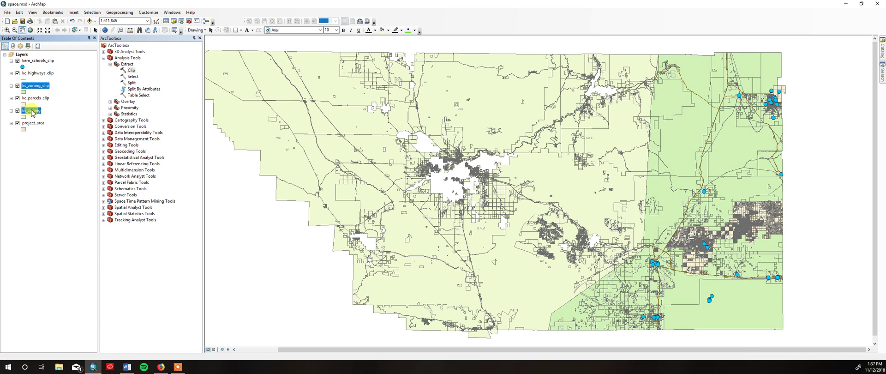
right_click(32, 111)
left_click(44, 119)
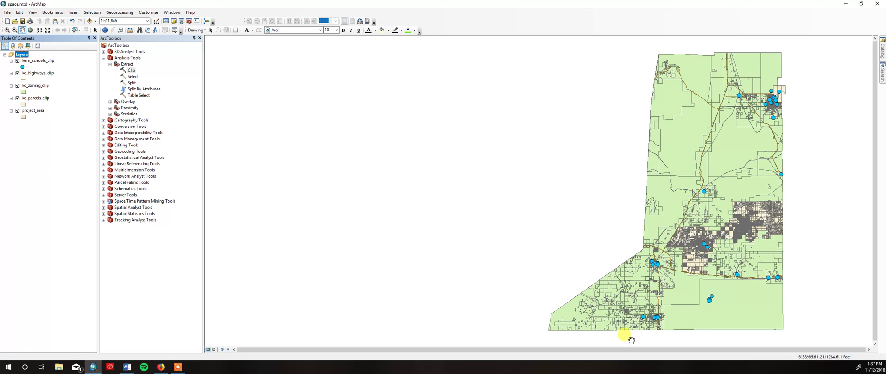
left_click(30, 29)
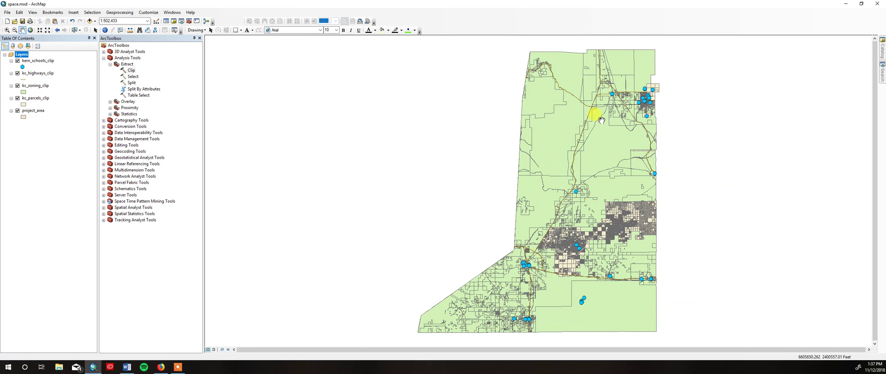
left_click(17, 111)
Open the kc_parcels_clip attribute table and examine its fields.
left_click(40, 99)
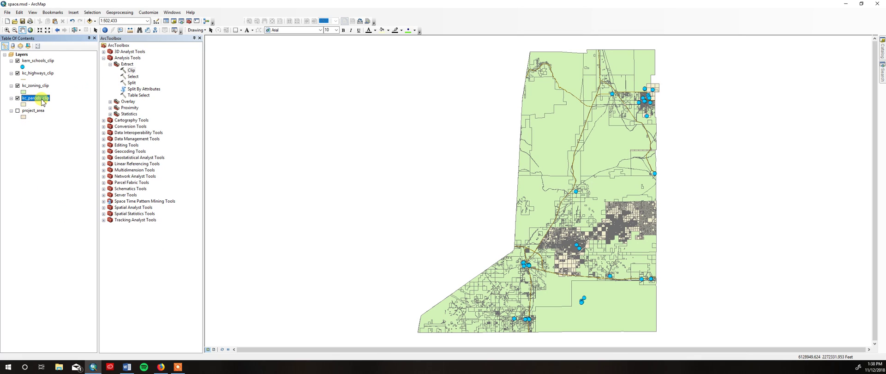
right_click(42, 101)
left_click(69, 117)
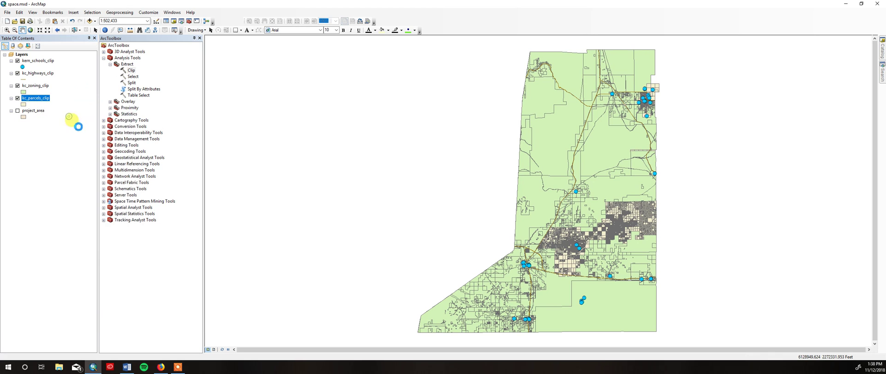
left_click_drag(79, 73, 406, 51)
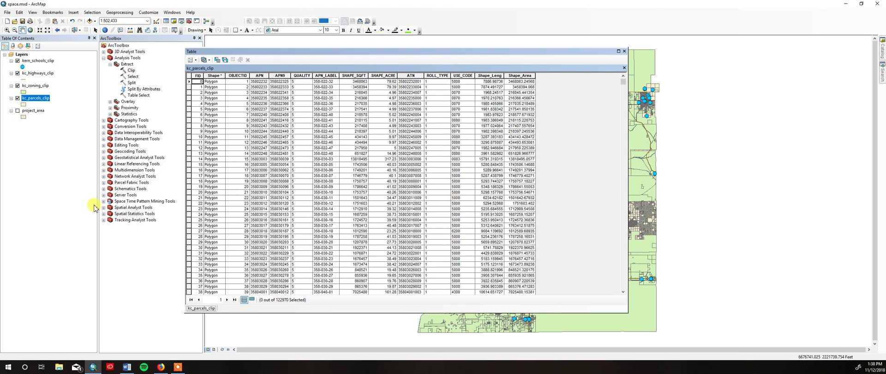
List the map contents by source, examine the use_codes table's fields, and close the table window.
left_click(12, 46)
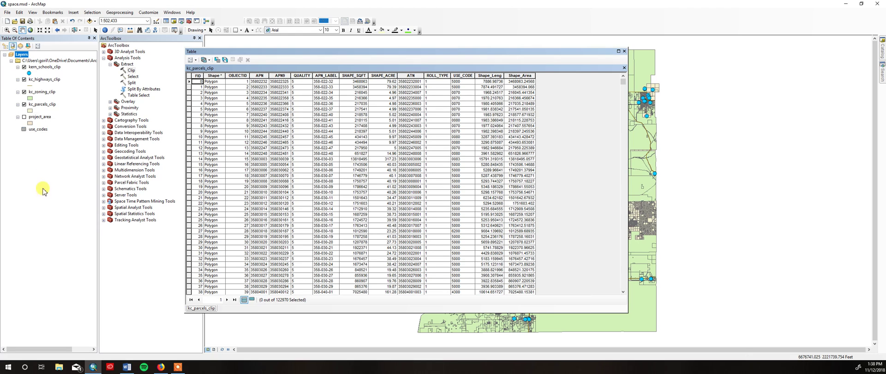
left_click(45, 130)
right_click(46, 130)
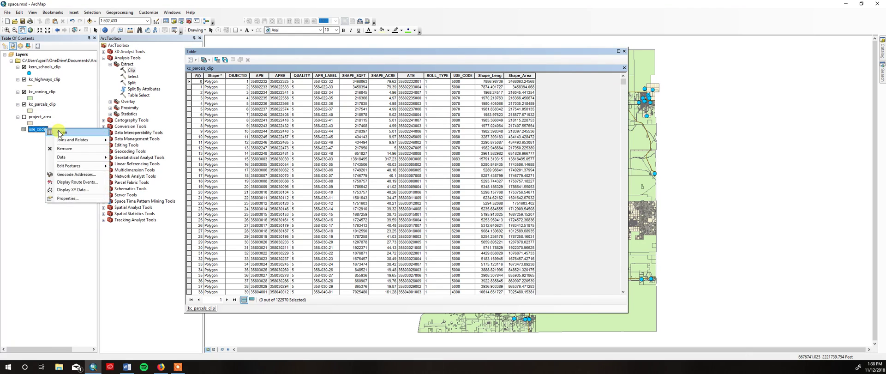
left_click(61, 133)
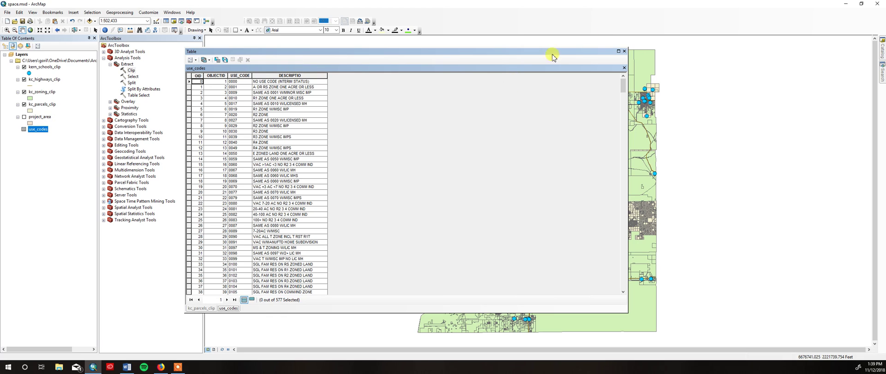
left_click(624, 51)
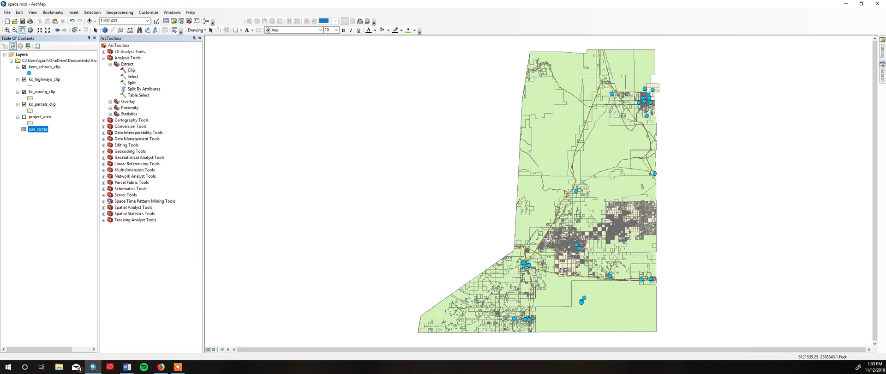
Join the use_codes table to kc_parcels_clip on the USE_CODE field, keeping all records and creating no index.
right_click(51, 106)
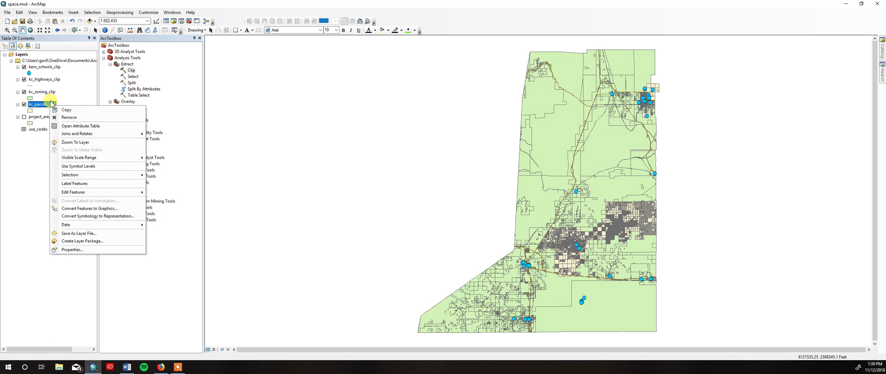
mouse_move(115, 133)
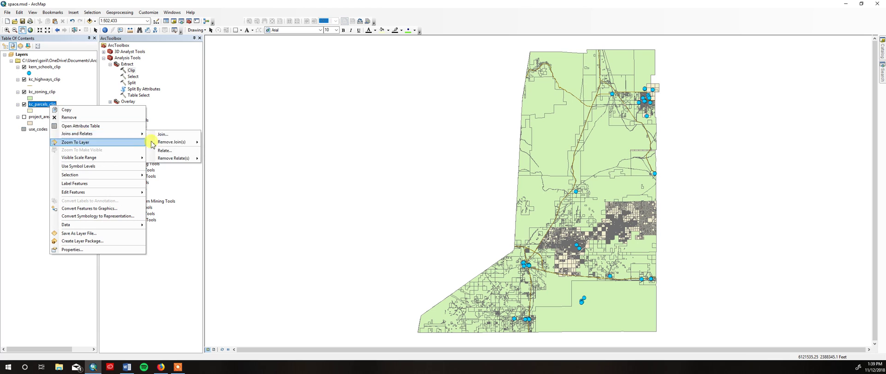
left_click(179, 135)
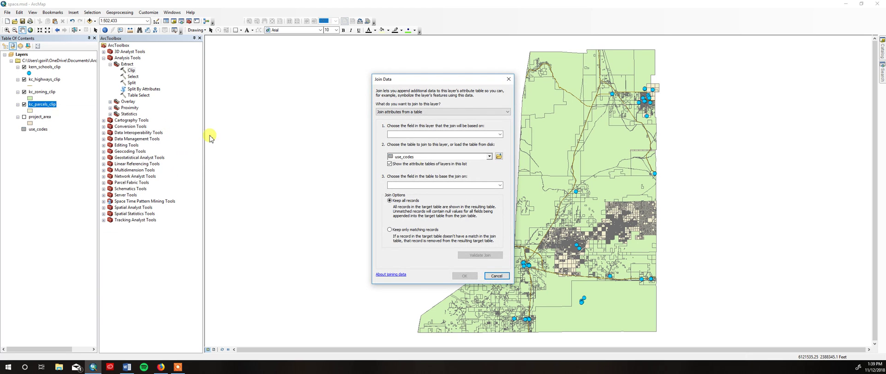
left_click(501, 134)
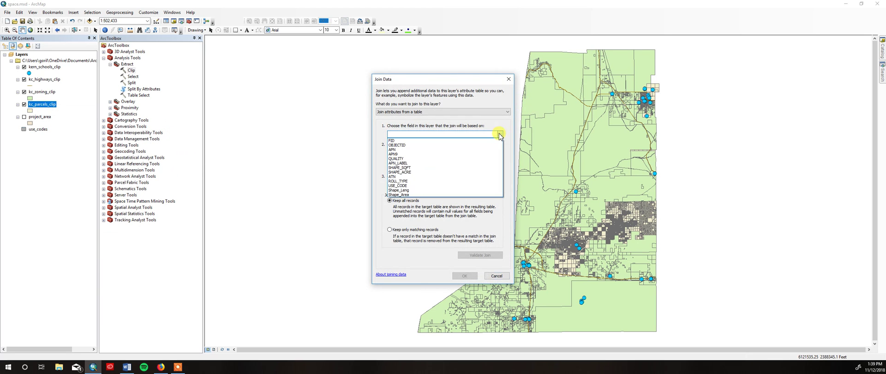
left_click(430, 186)
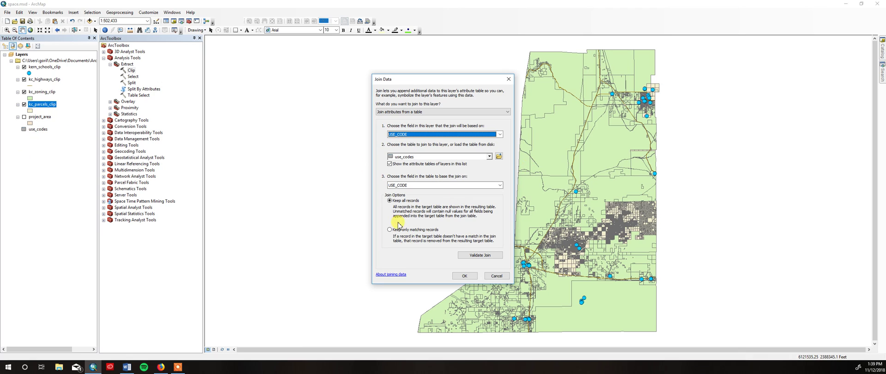
left_click(464, 275)
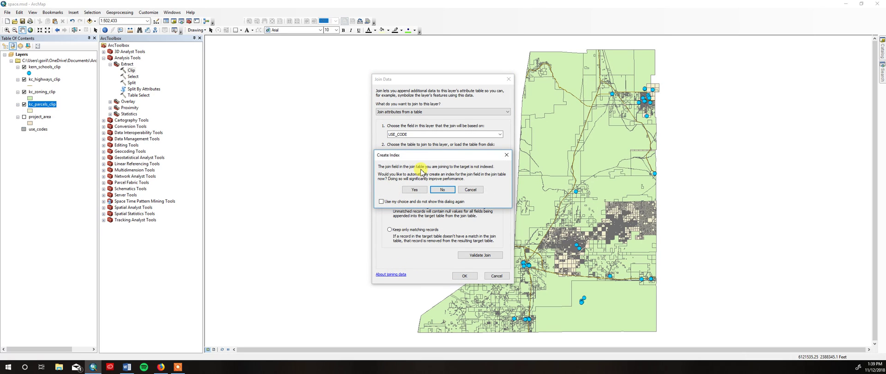
left_click(442, 189)
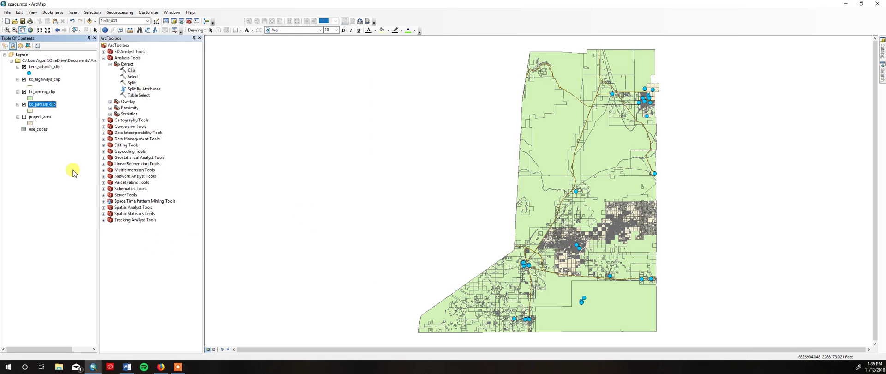
Open the kc_parcels_clip attribute table and examine the joined use_codes fields, highlighting sample parcel records.
right_click(41, 108)
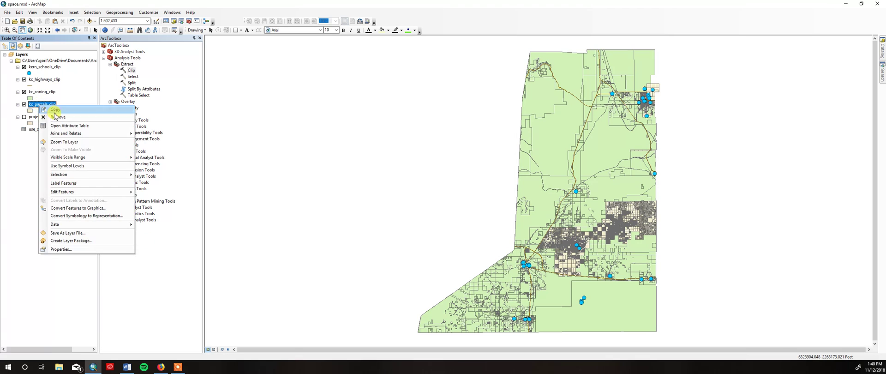
left_click(69, 125)
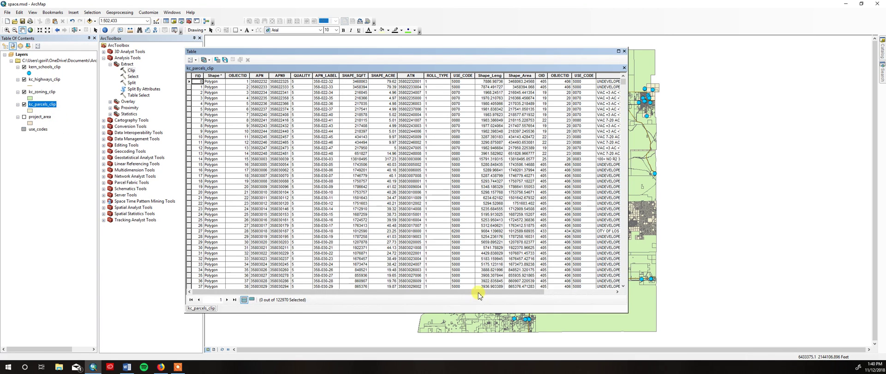
left_click_drag(475, 291, 626, 282)
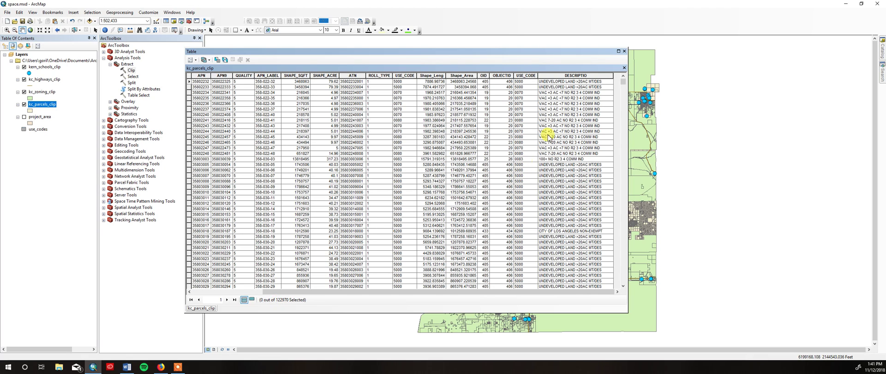
left_click(189, 142)
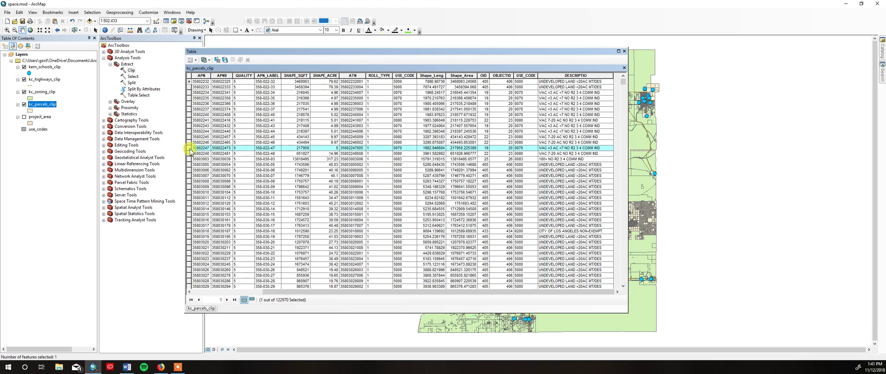
left_click(189, 131)
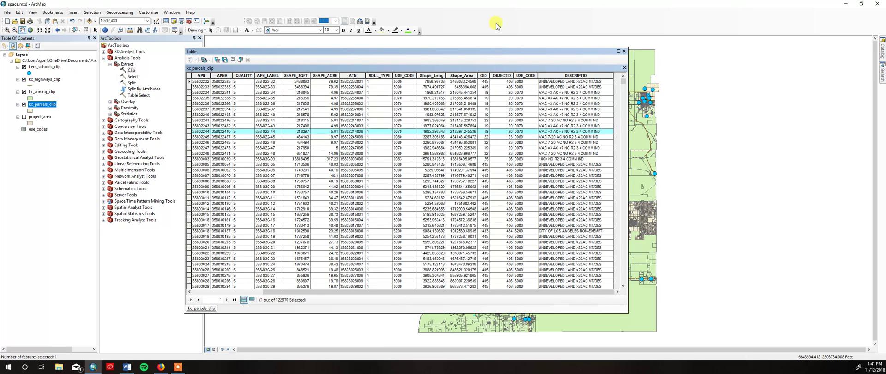
Sort the parcel table by DESCRIPTIO in descending order and look through the land-use descriptions.
right_click(559, 75)
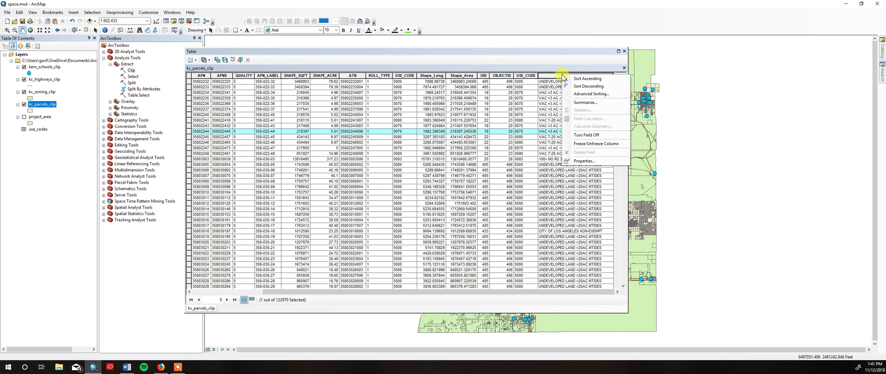
left_click(577, 79)
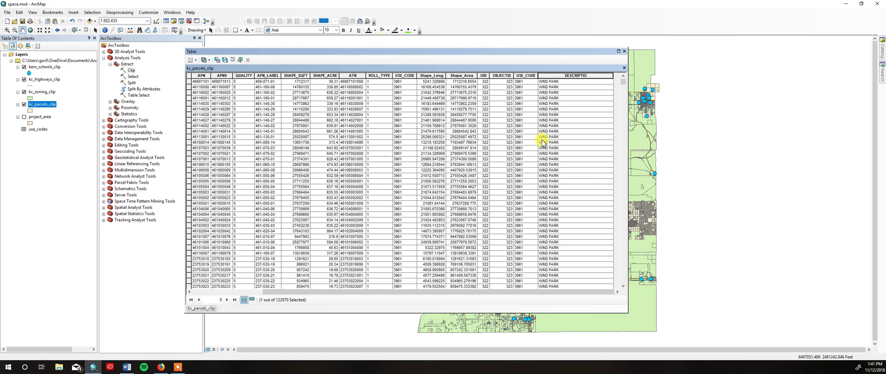
scroll(548, 224, "down", 3)
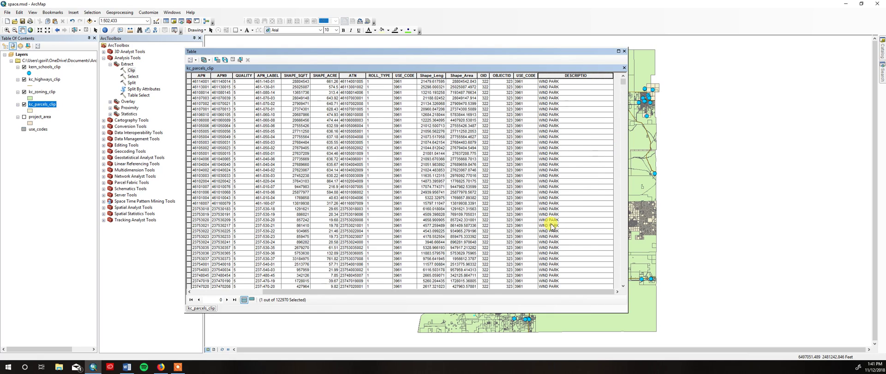
scroll(551, 226, "down", 12)
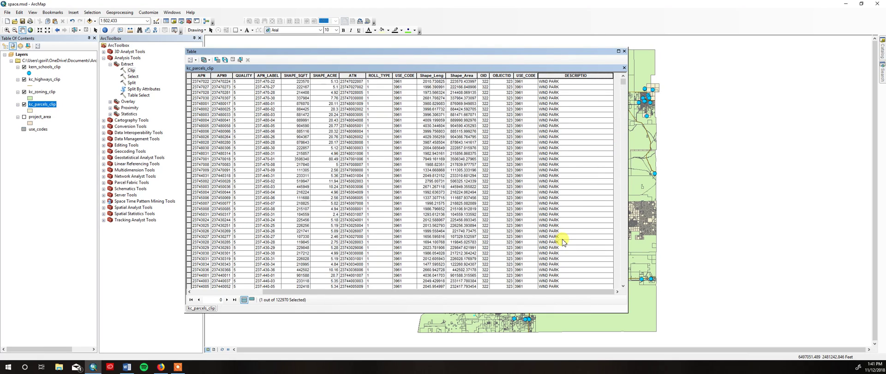
scroll(564, 242, "down", 10)
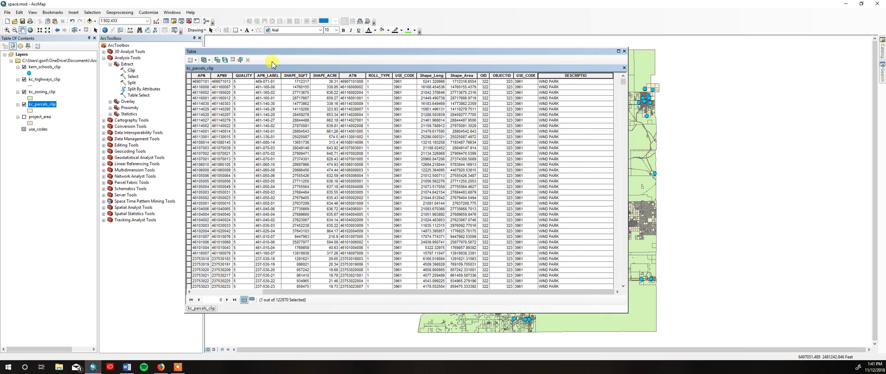
Build a Select by Attributes expression for the parcel table: "use_codes.DESCRIPTIO" LIKE 'VAC%'.
left_click(218, 64)
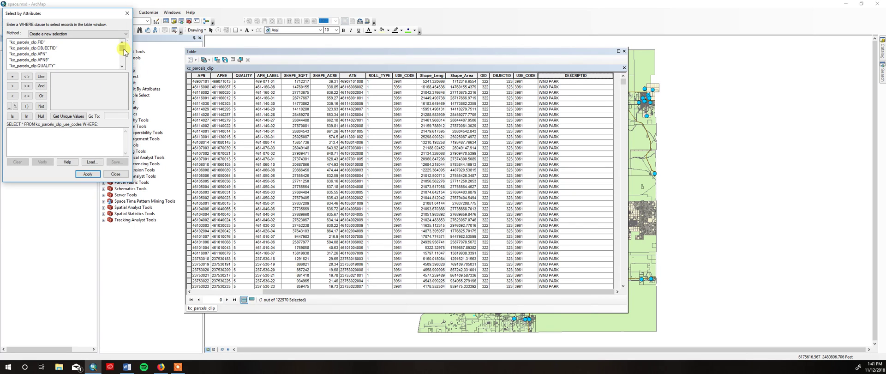
left_click_drag(123, 52, 124, 73)
left_click_drag(92, 14, 145, 84)
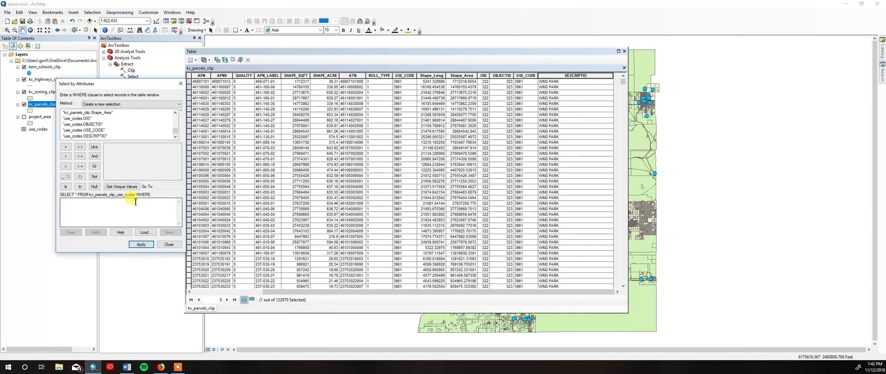
double_click(99, 136)
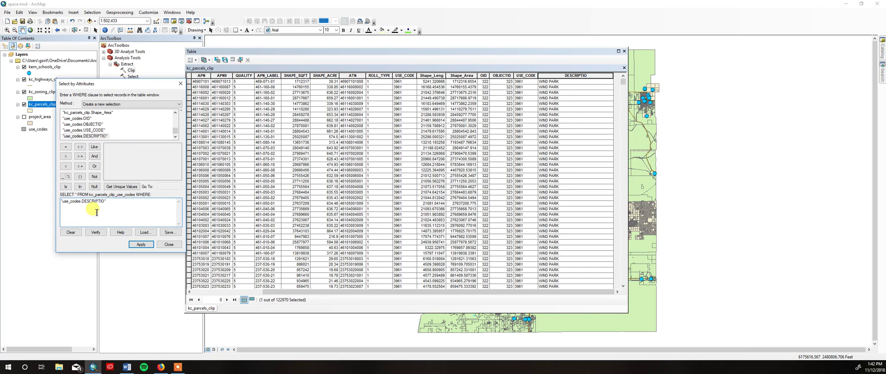
left_click(94, 148)
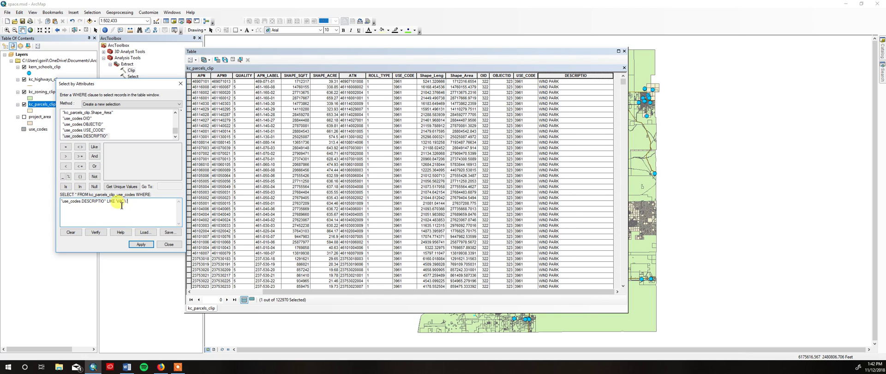
Verify the vacant-parcel expression and apply it as a new selection, closing the query dialog.
left_click(100, 234)
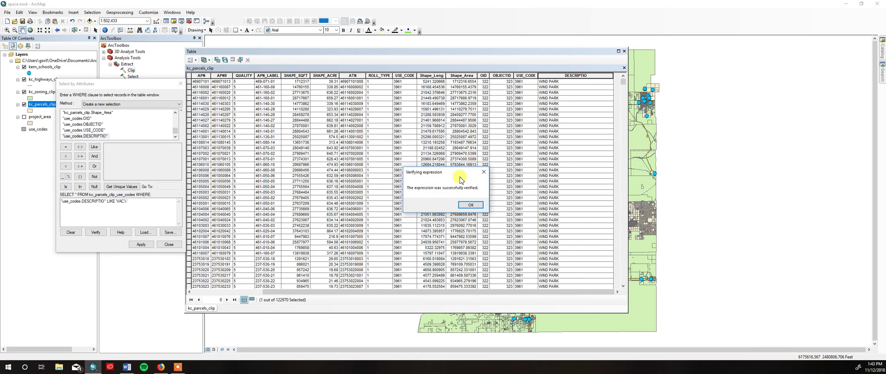
left_click(462, 205)
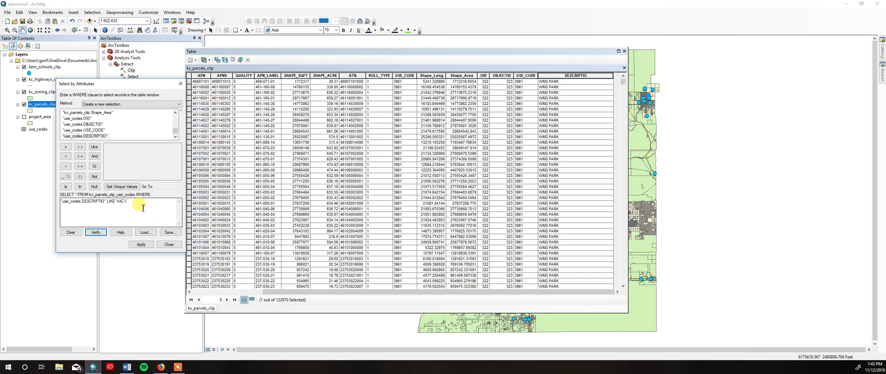
left_click(140, 245)
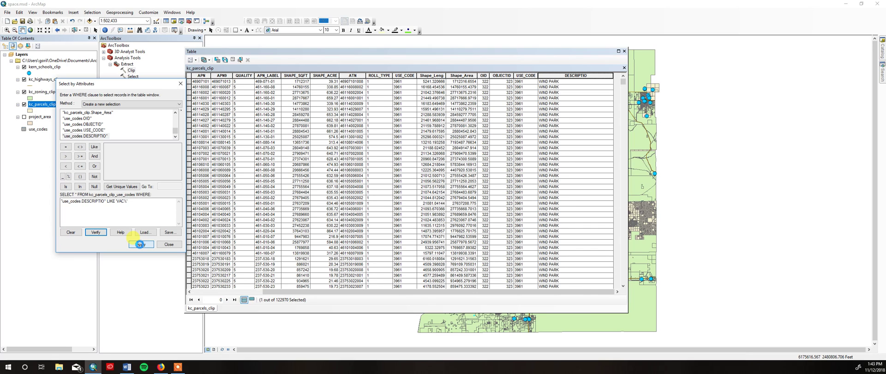
left_click(140, 244)
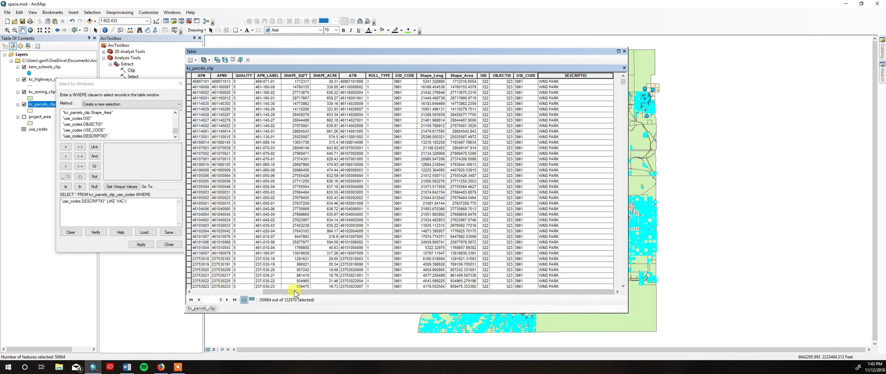
Show only the selected parcel records, check their DESCRIPTIO values, and close the attribute table.
left_click(254, 301)
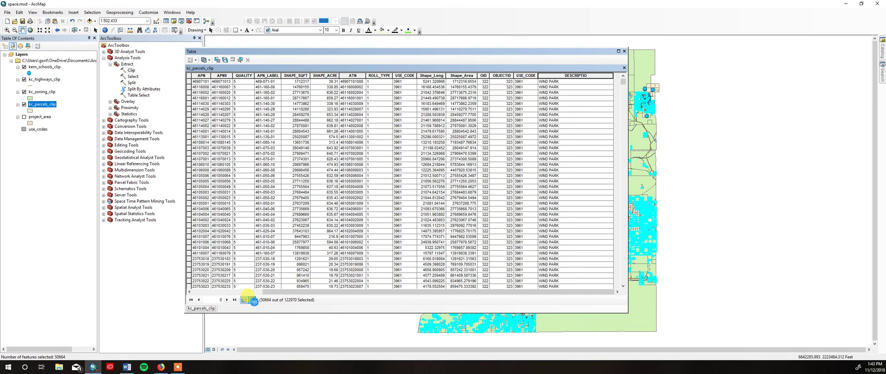
left_click(253, 300)
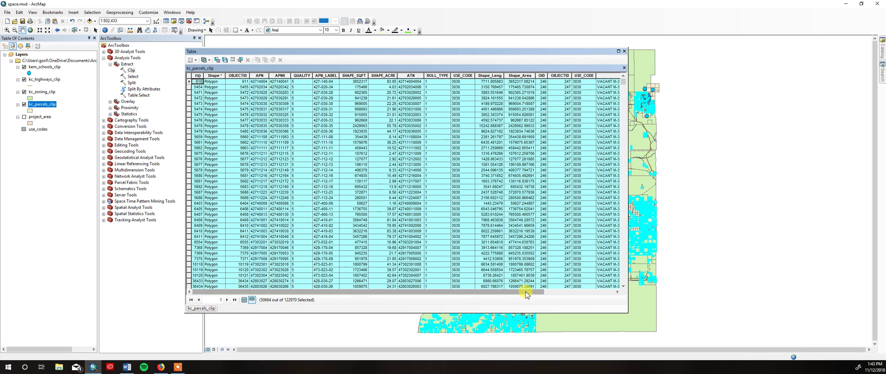
left_click_drag(526, 292, 577, 290)
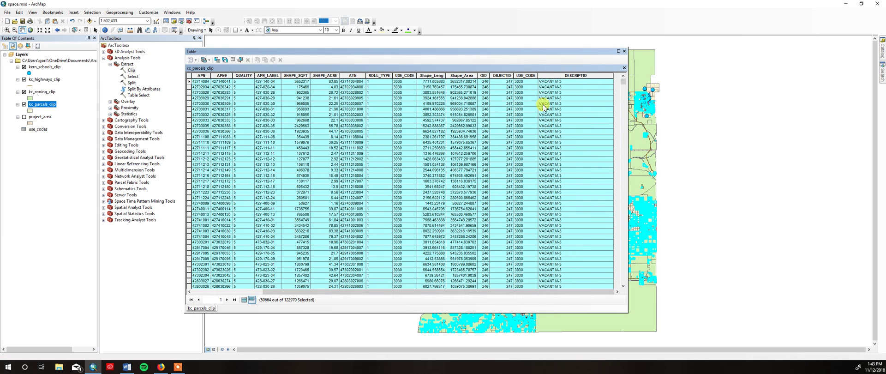
scroll(587, 199, "down", 10)
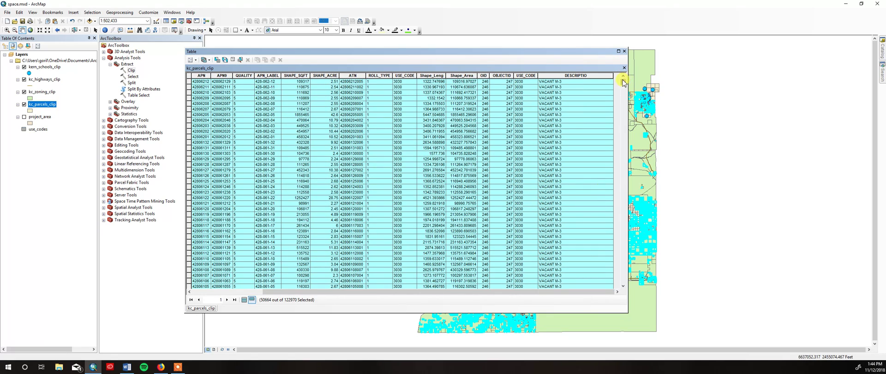
left_click_drag(623, 82, 632, 197)
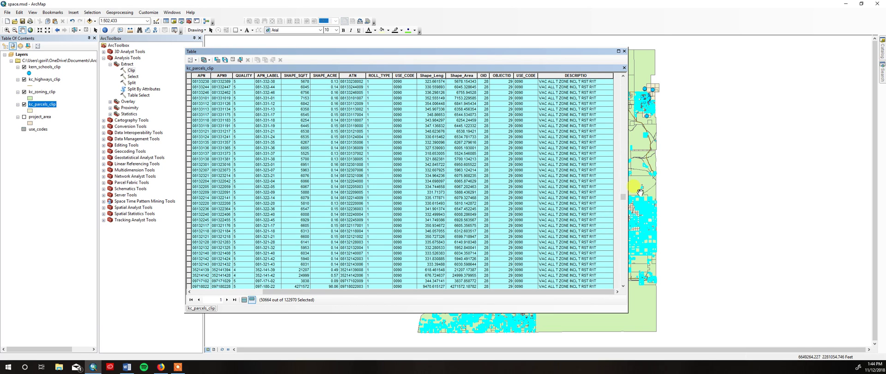
left_click_drag(623, 199, 623, 81)
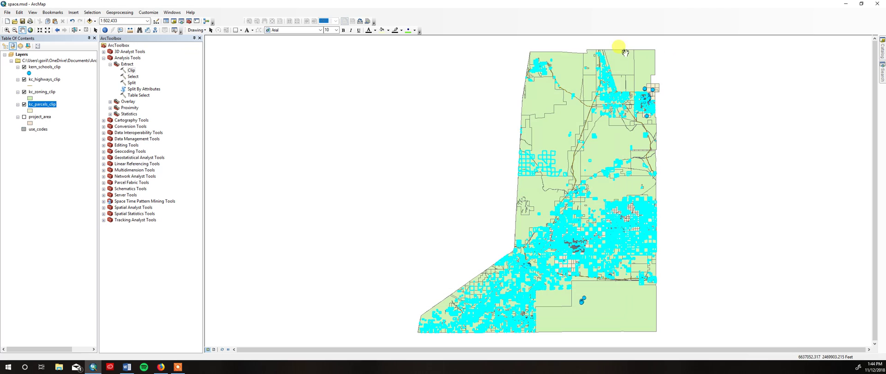
left_click(624, 51)
Start a data export from kc_parcels_clip, limited to the selected features and using the layer's source coordinate system.
left_click(41, 105)
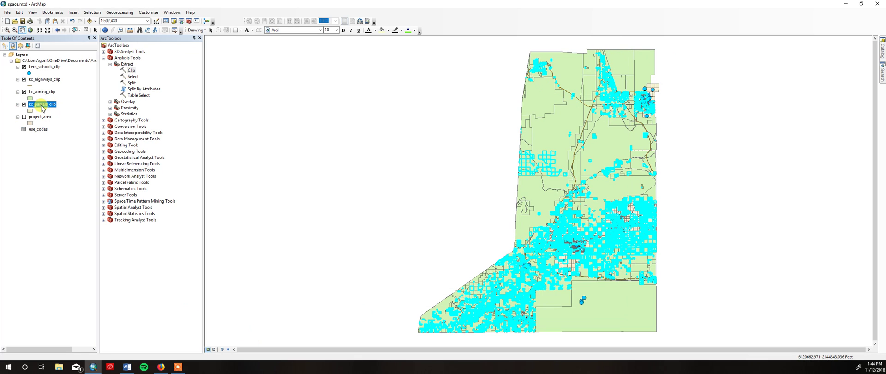
right_click(42, 107)
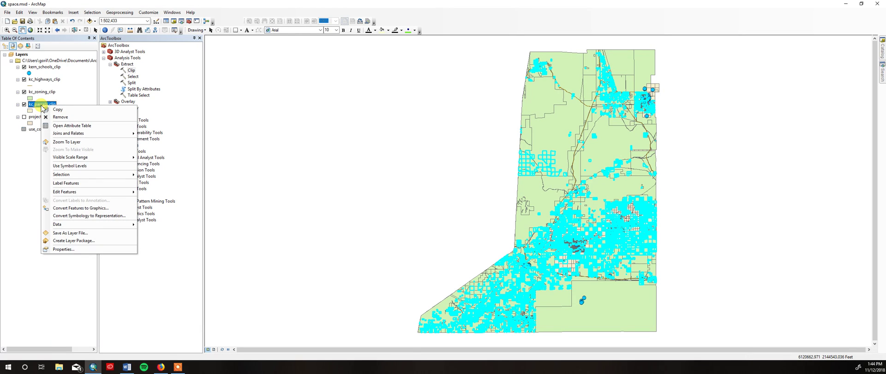
mouse_move(65, 225)
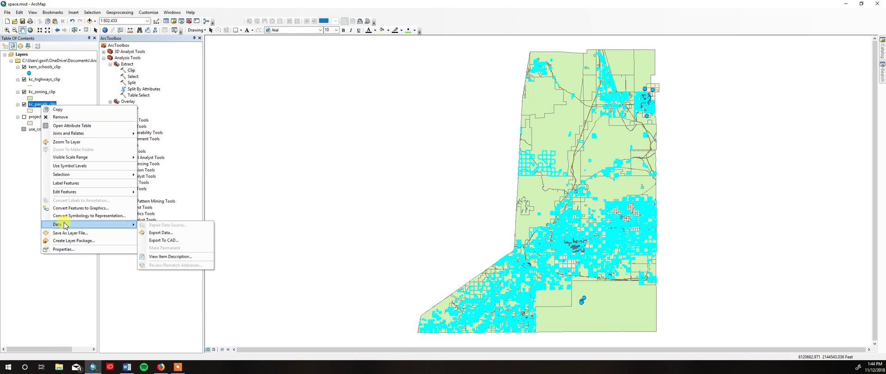
left_click(160, 233)
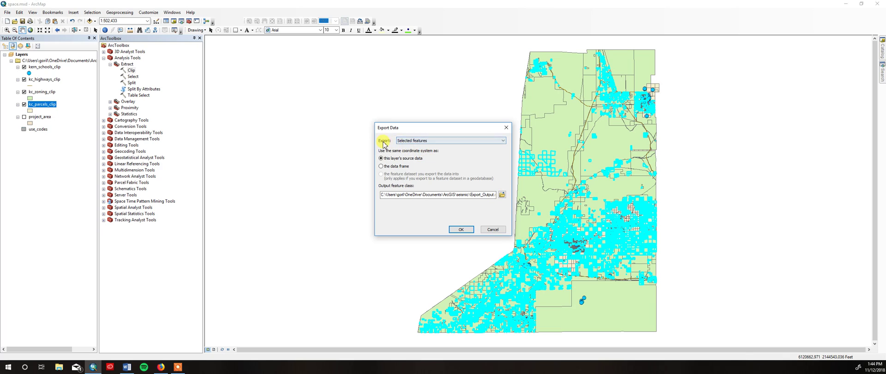
left_click(438, 145)
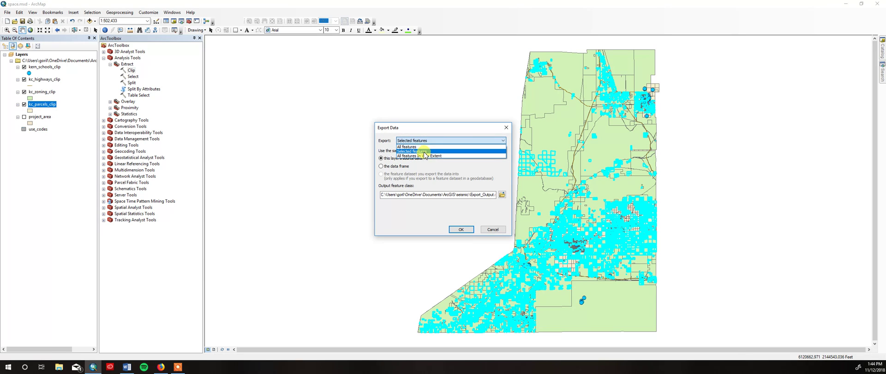
left_click(424, 151)
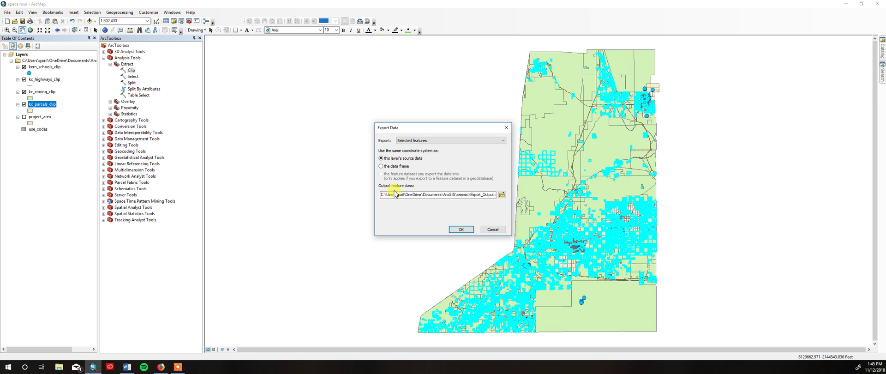
Export the selection as the shapefile vacant_parcels in the spacecraft folder and add it to the map as a layer.
left_click(502, 195)
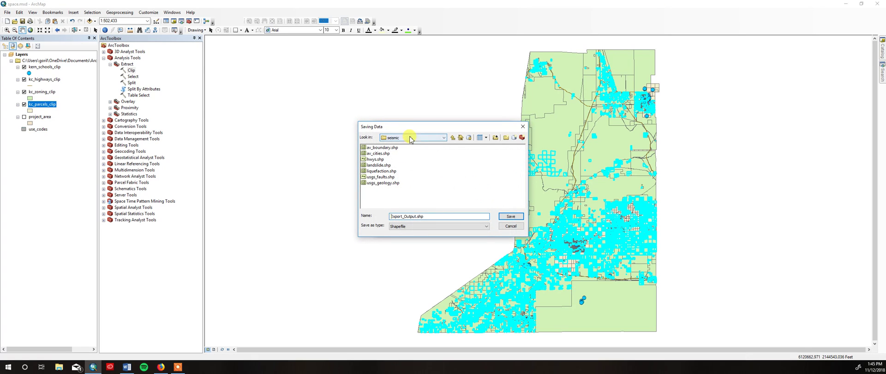
left_click(442, 138)
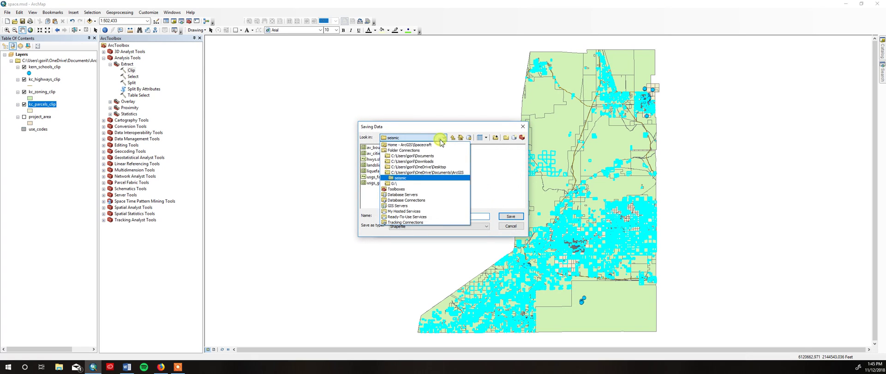
left_click(416, 173)
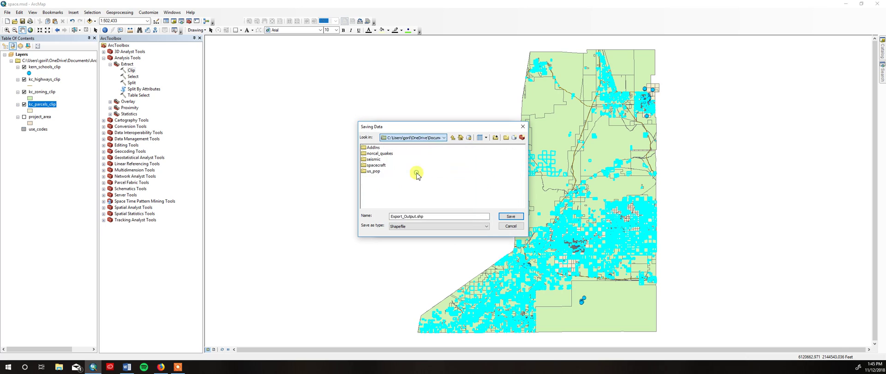
double_click(376, 165)
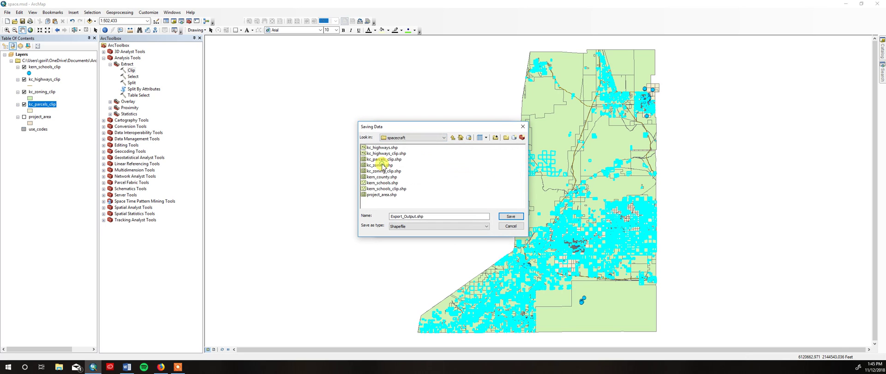
double_click(416, 215)
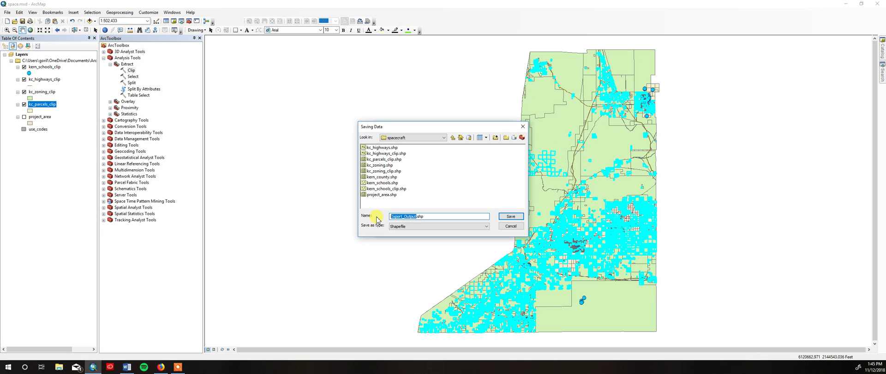
type("vacant_parcels")
left_click(510, 217)
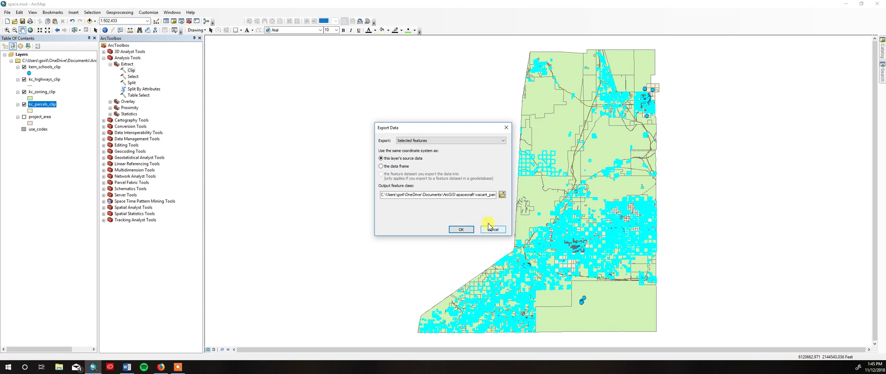
left_click(460, 228)
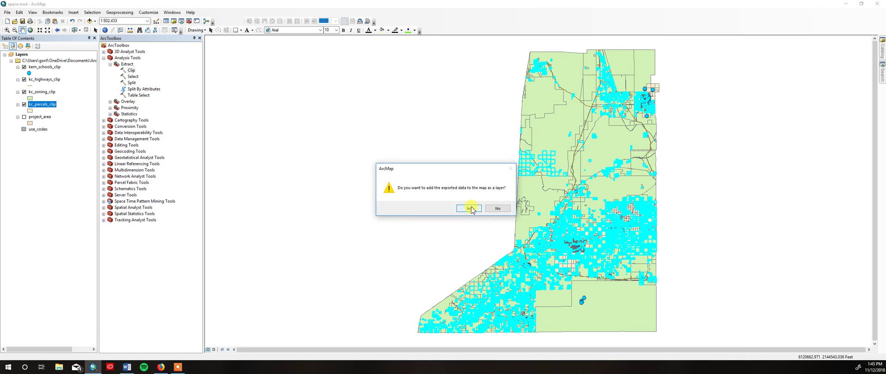
left_click(470, 208)
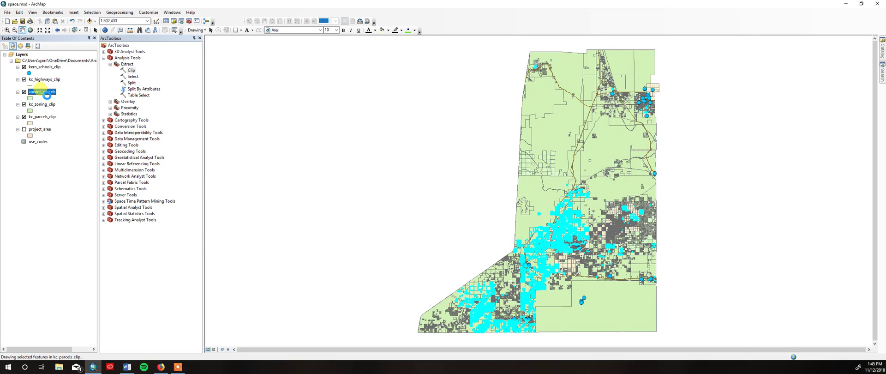
Remove the kc_parcels_clip layer from the map.
left_click(41, 117)
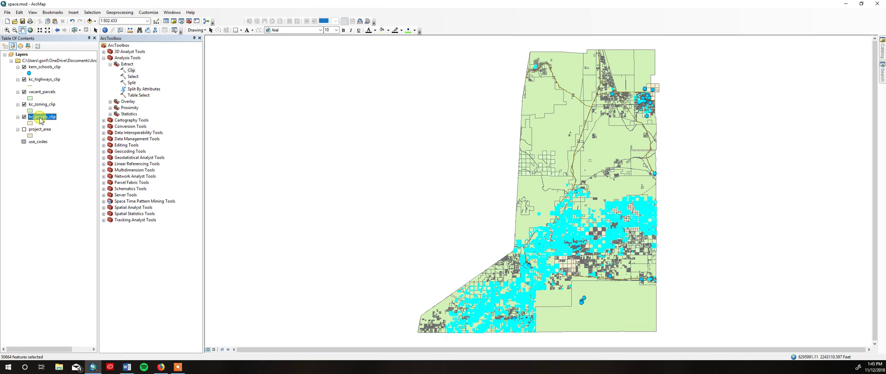
right_click(41, 118)
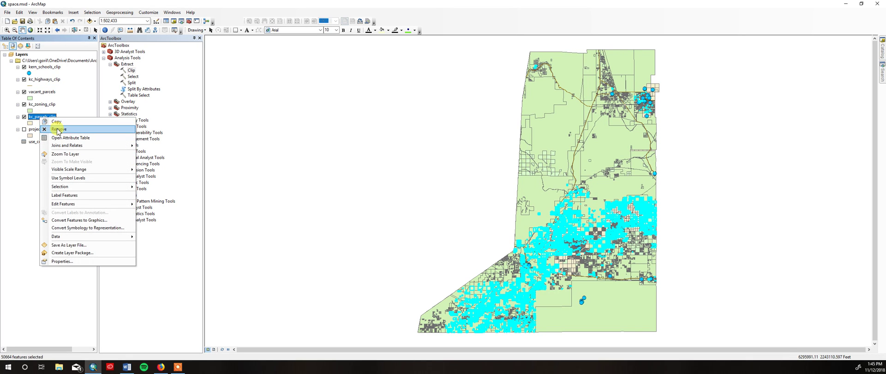
left_click(52, 131)
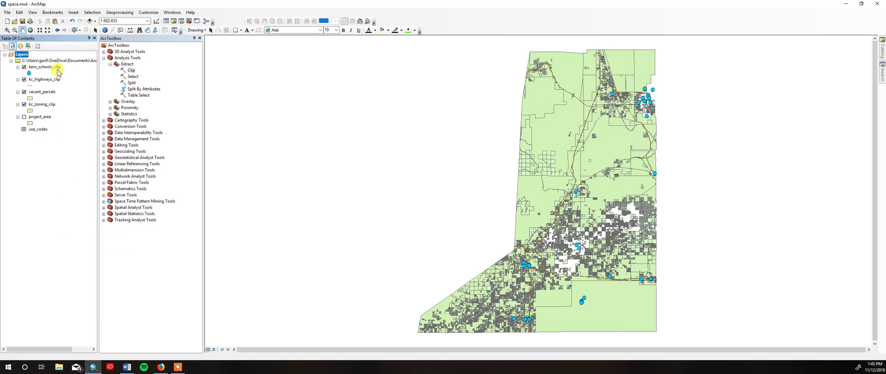
Change the vacant_parcels layer symbol to the yellow Sun fill.
left_click(30, 96)
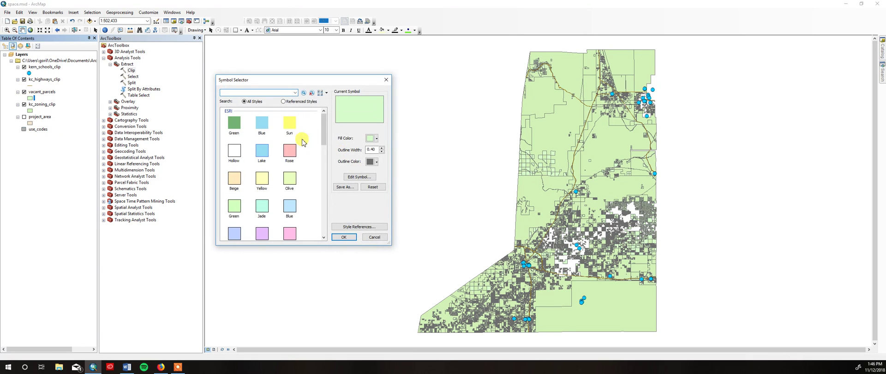
left_click(293, 128)
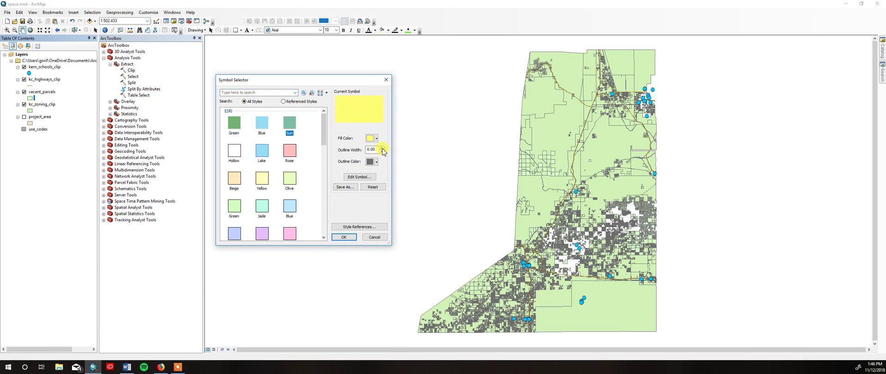
left_click(346, 238)
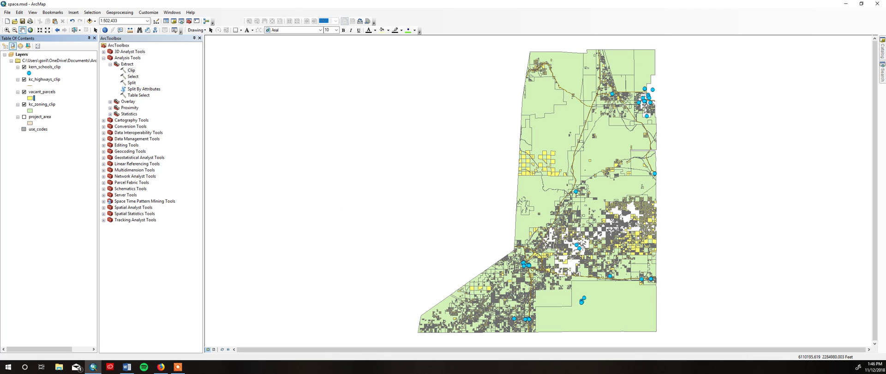
Open the kc_zoning_clip attribute table and enlarge its window to show more of the zoning description column.
right_click(54, 105)
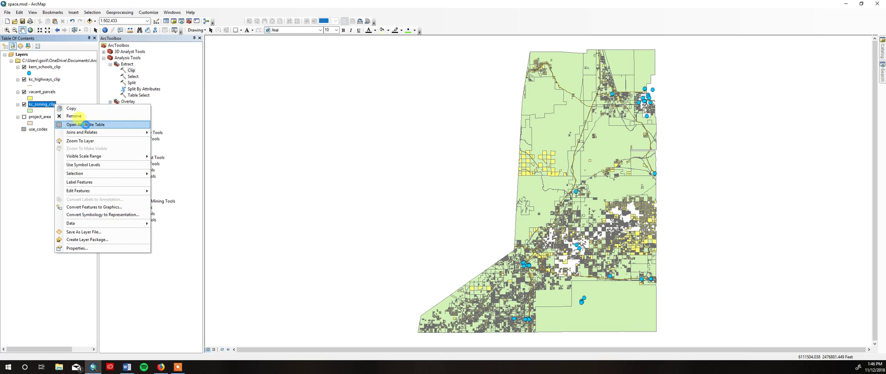
left_click(80, 125)
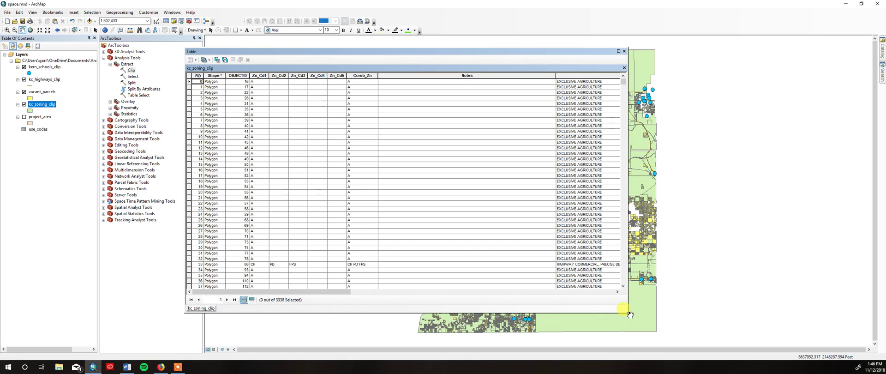
left_click_drag(627, 313, 696, 330)
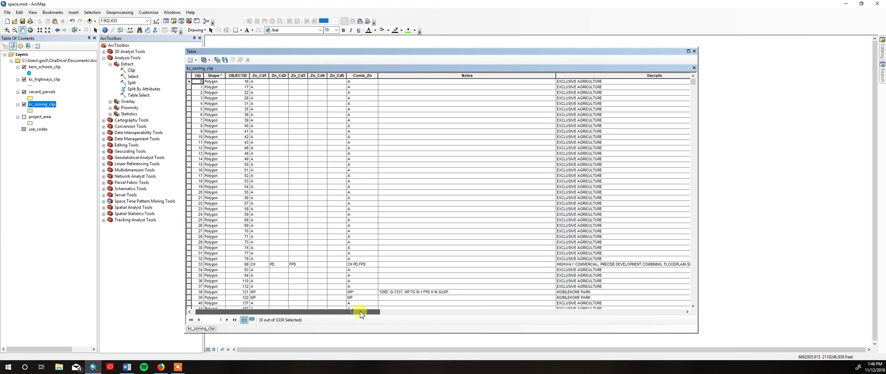
mouse_move(354, 314)
left_mouse_down()
mouse_move(388, 317)
mouse_move(359, 319)
left_mouse_up()
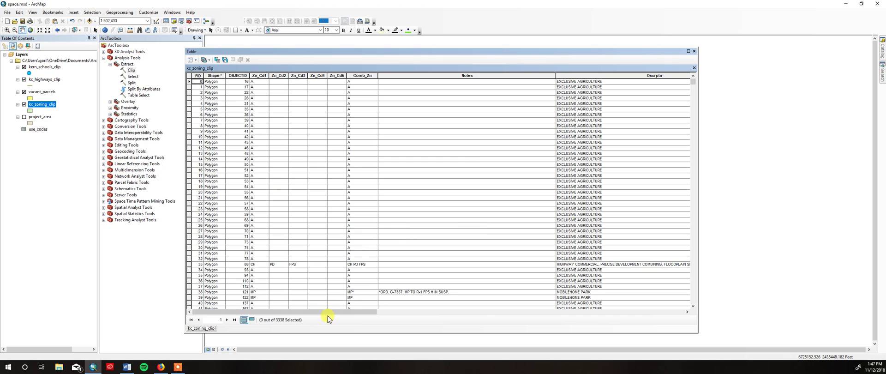
Begin a Select by Attributes expression for the zoning table with "Zn_Cd1" = 'M-1', picking the code from the unique values.
left_click(218, 60)
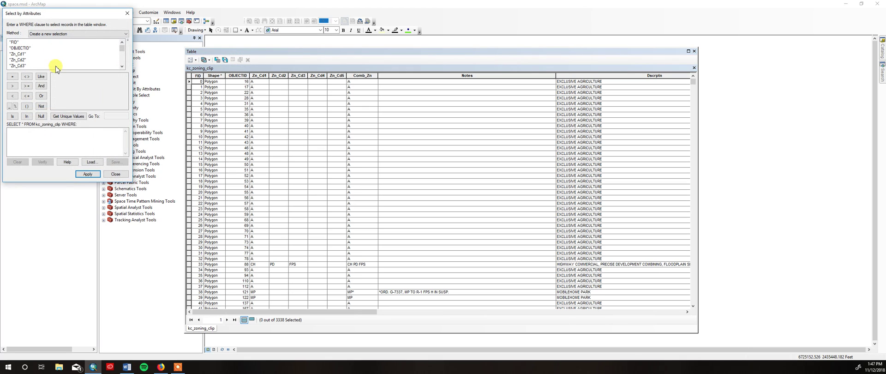
double_click(21, 54)
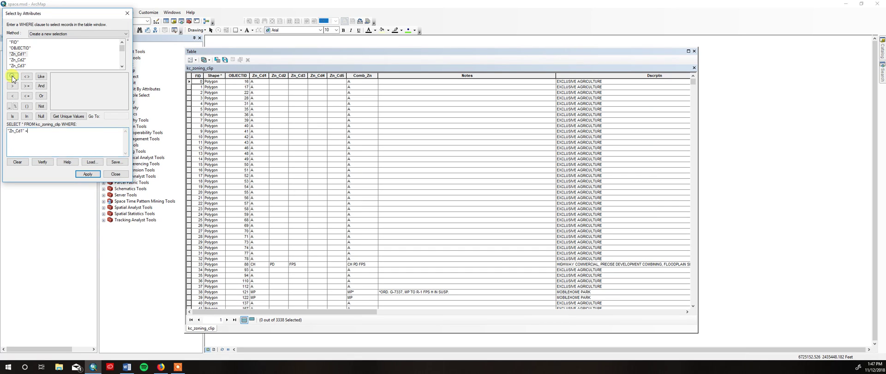
left_click(80, 116)
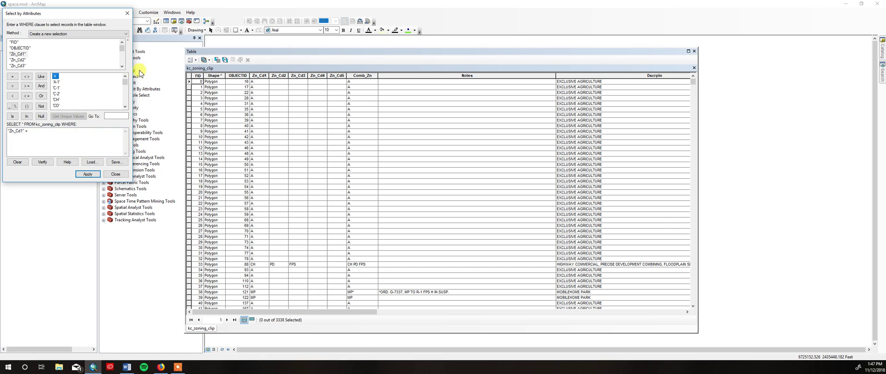
left_click_drag(124, 82, 125, 91)
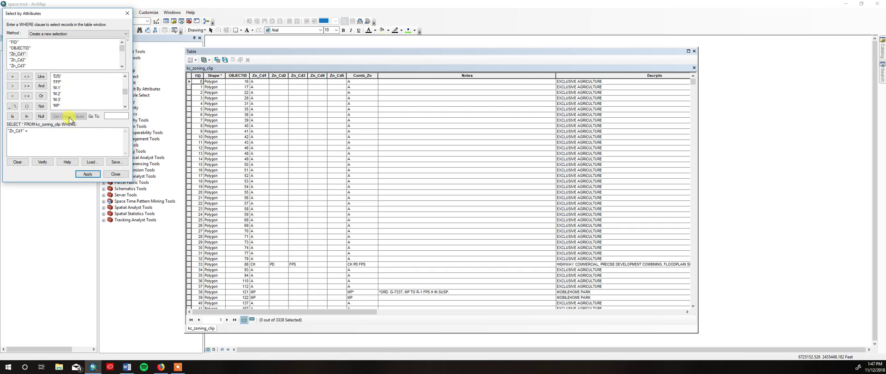
left_click(60, 88)
double_click(57, 88)
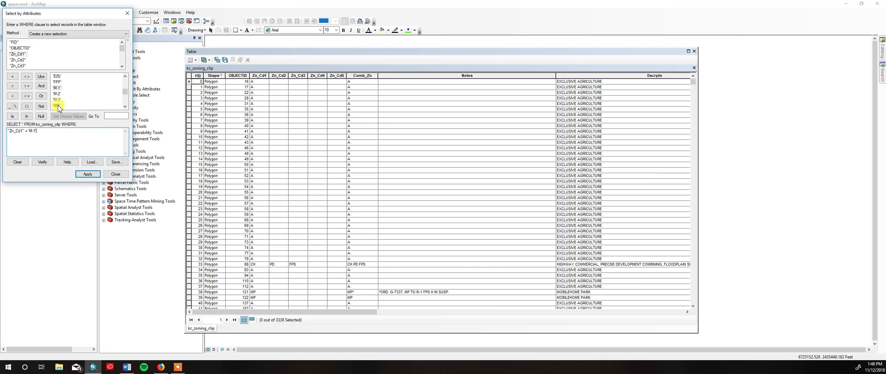
Extend the zoning selection expression with OR "Zn_Cd1" = 'M-2'.
left_click(124, 107)
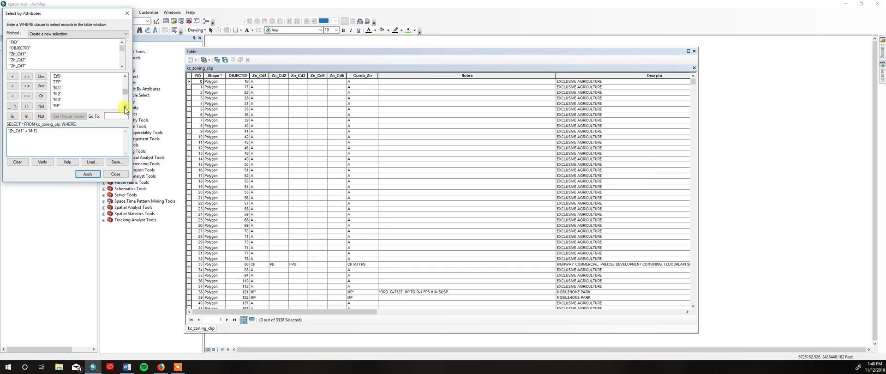
left_click(124, 76)
left_click(42, 96)
double_click(20, 54)
left_click(12, 76)
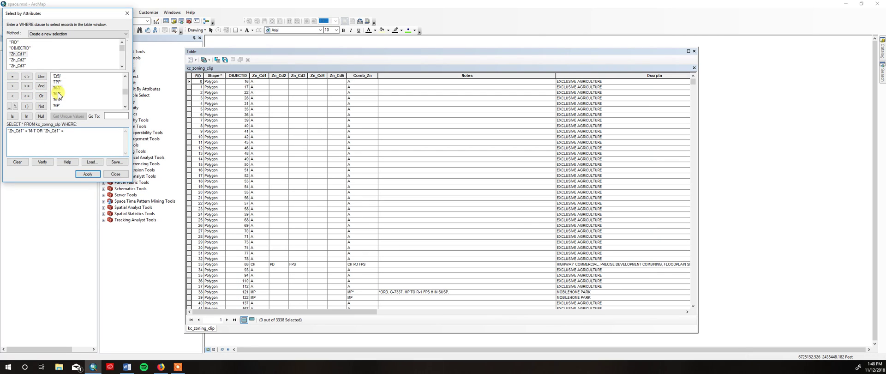
double_click(57, 94)
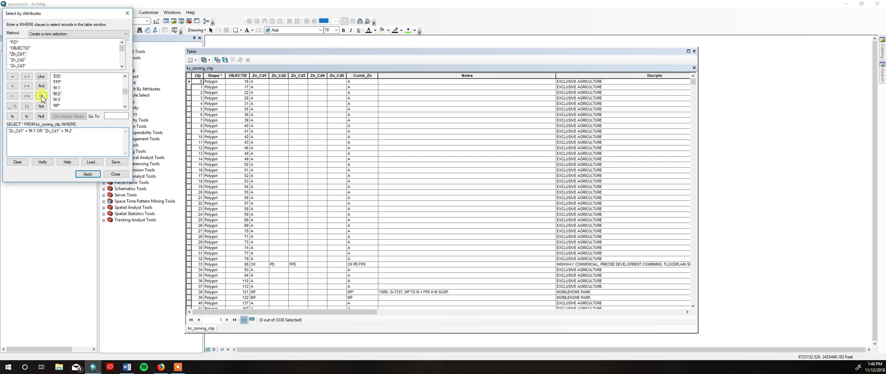
Add OR "Zn_Cd1" = 'M-3' to the zoning selection expression and verify the complete expression.
double_click(18, 54)
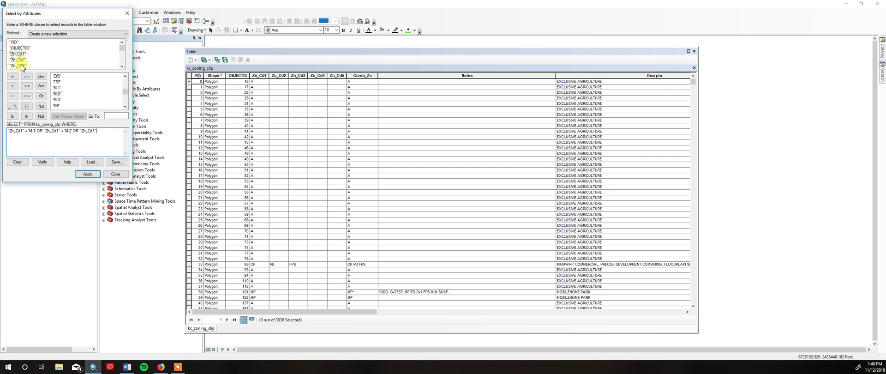
left_click(13, 78)
double_click(56, 100)
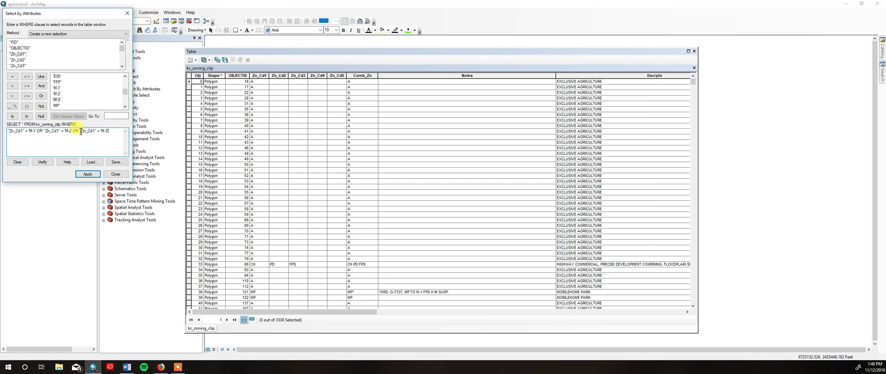
left_click(48, 163)
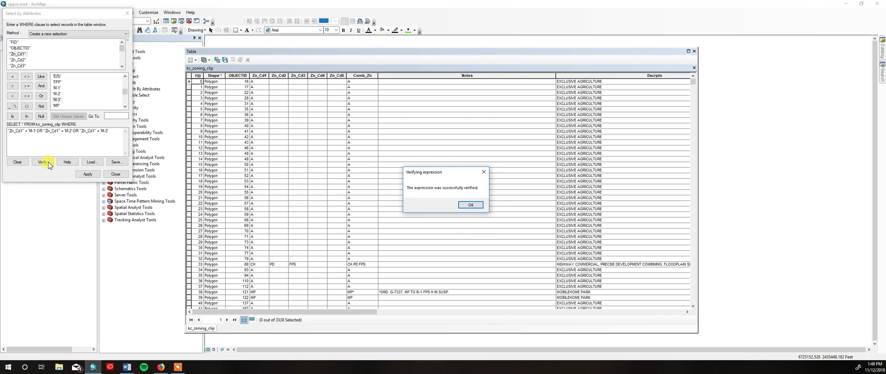
Apply the M-1, M-2 and M-3 selection, show only the selected zoning records, and close the attribute table.
left_click(467, 205)
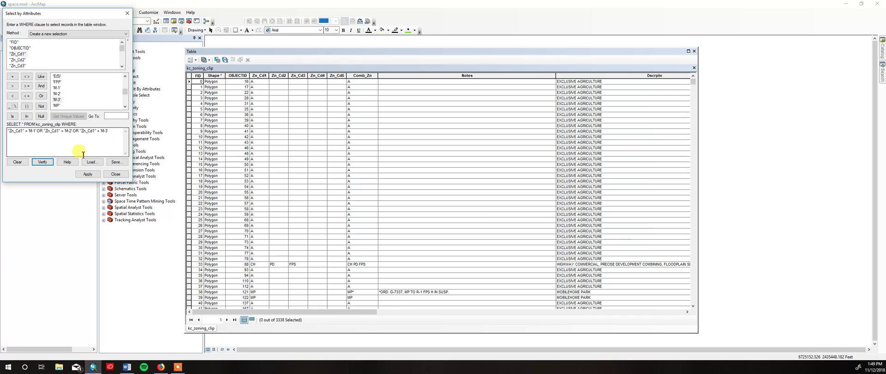
left_click(87, 175)
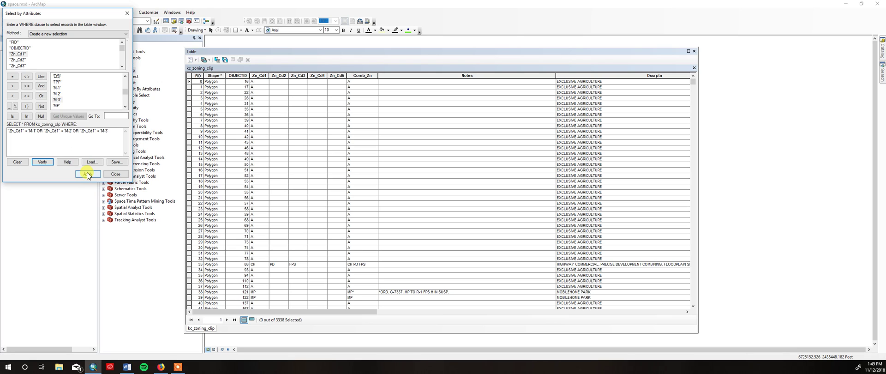
left_click(87, 175)
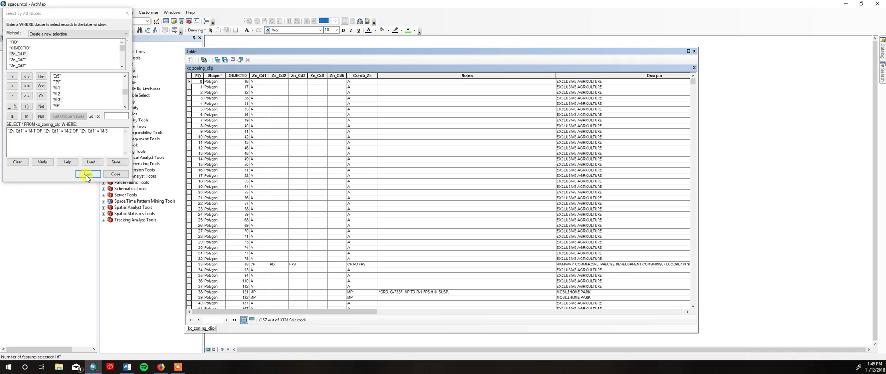
left_click(250, 320)
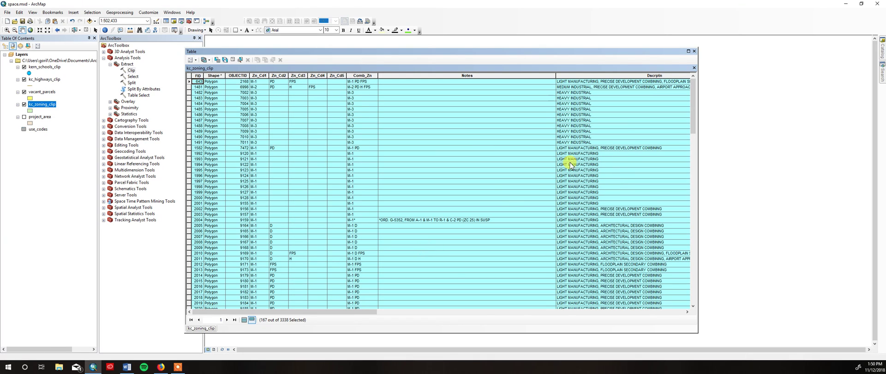
left_click(694, 51)
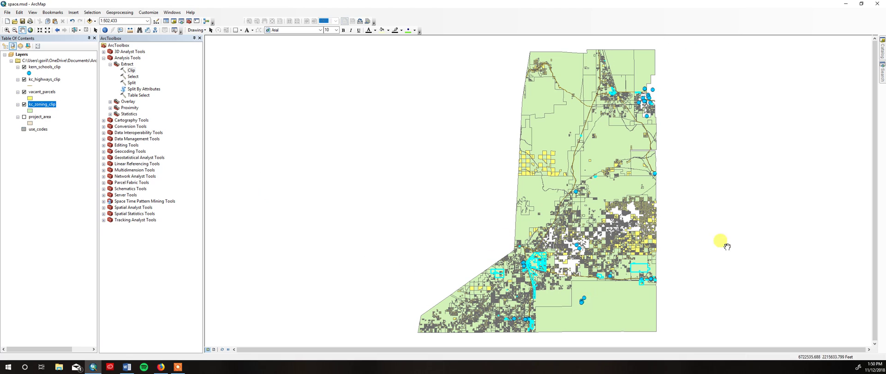
Export the selected kc_zoning_clip features as the shapefile industrial_zones in the Spacecraft folder and add it to the map.
right_click(45, 105)
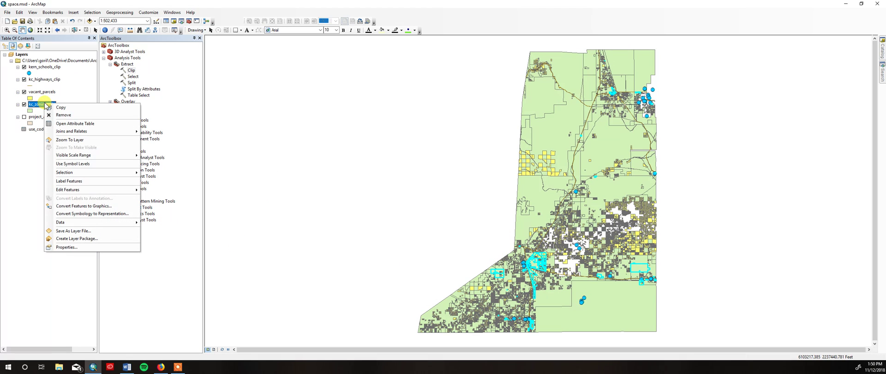
mouse_move(74, 223)
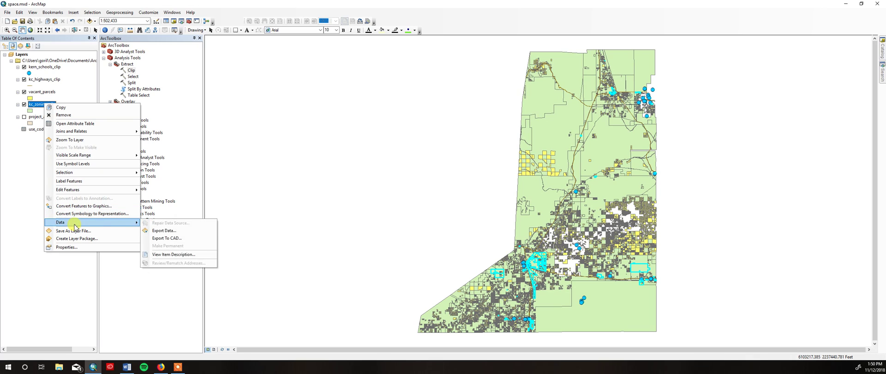
left_click(156, 231)
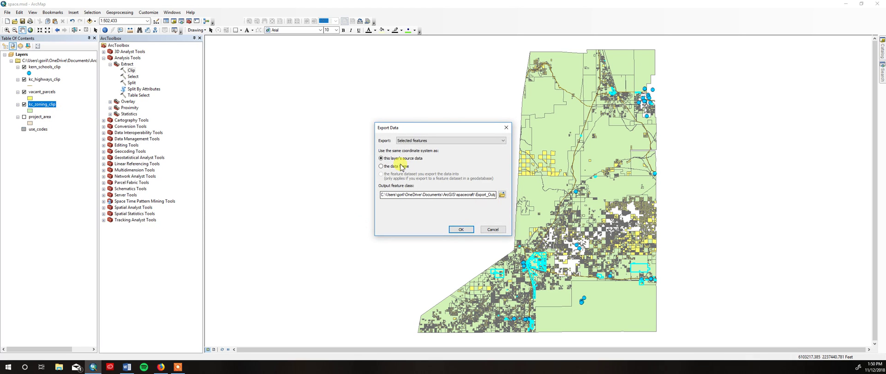
left_click(502, 194)
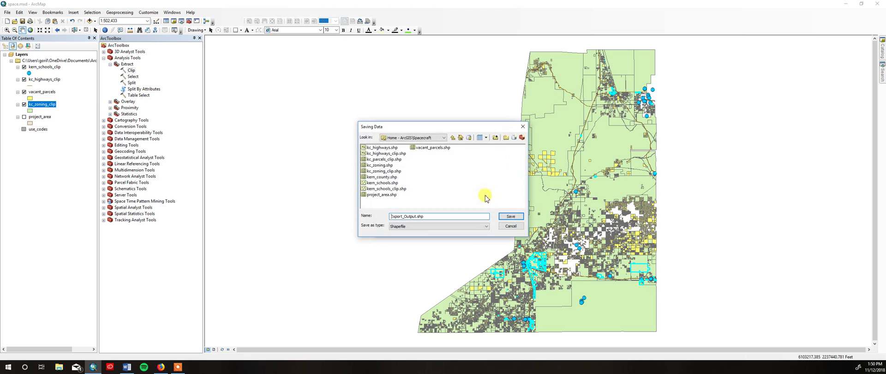
double_click(411, 217)
type("in")
type("dustrial_zones")
key("Return")
left_click(455, 229)
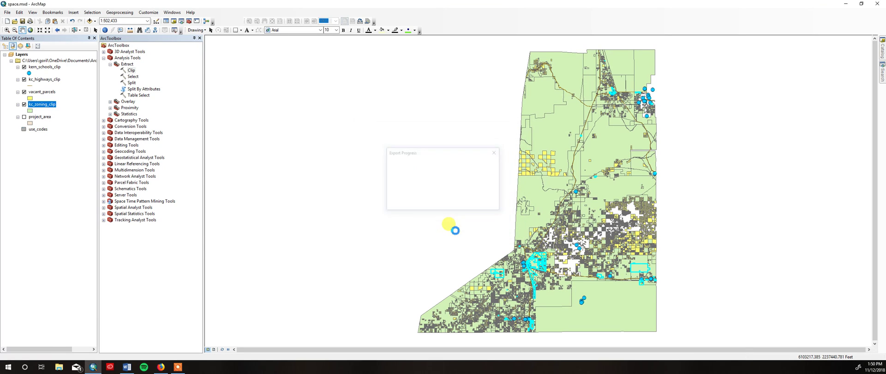
left_click(467, 208)
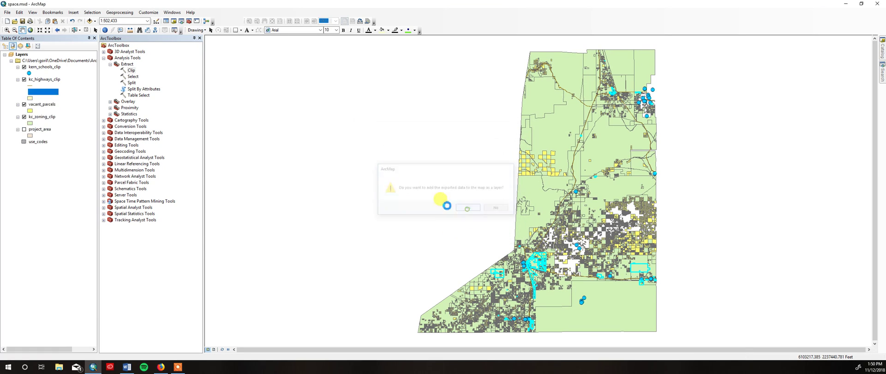
Remove the kc_zoning_clip layer from the map and set the industrial_zones fill color to blue.
right_click(43, 118)
left_click(60, 127)
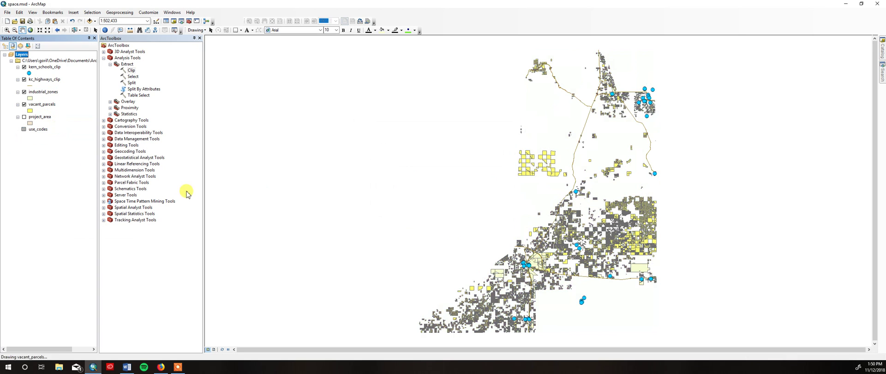
left_click(30, 98)
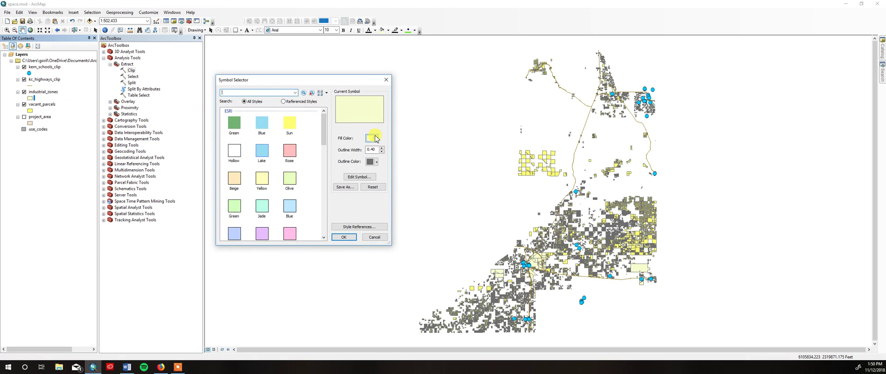
left_click(375, 138)
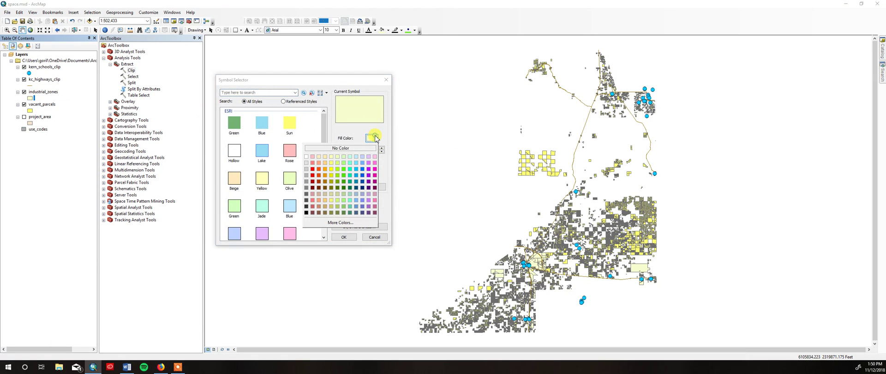
left_click(357, 168)
left_click(344, 236)
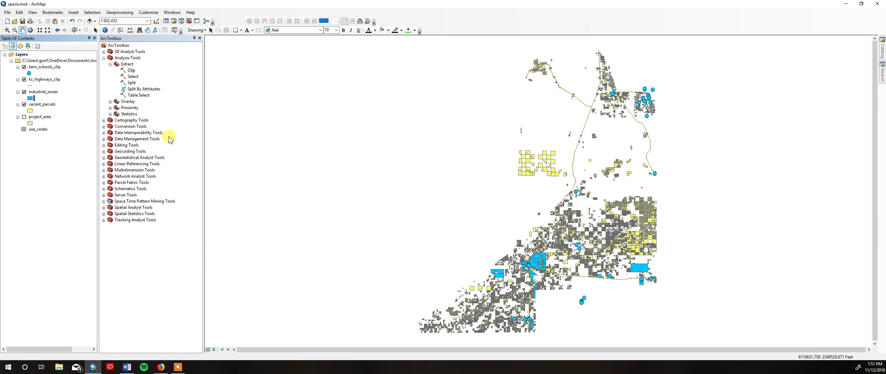
Start the Intersect tool with industrial_zones and vacant_parcels as the input features.
left_click(127, 13)
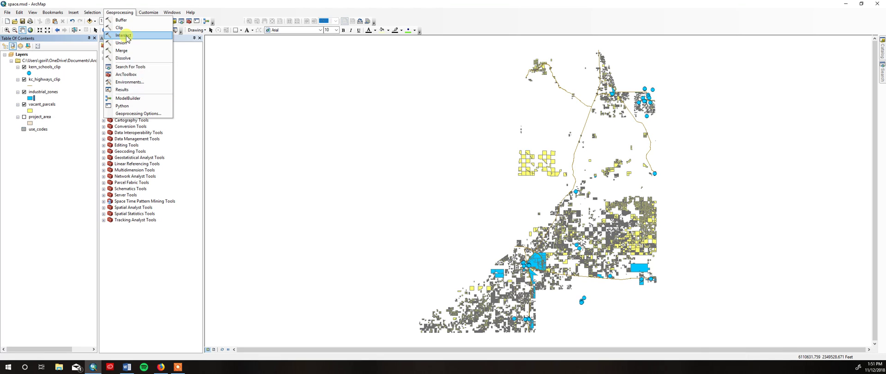
left_click(127, 37)
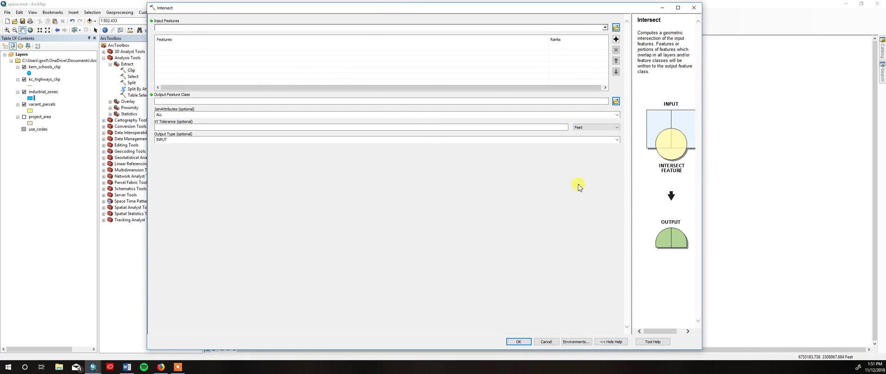
left_click(605, 27)
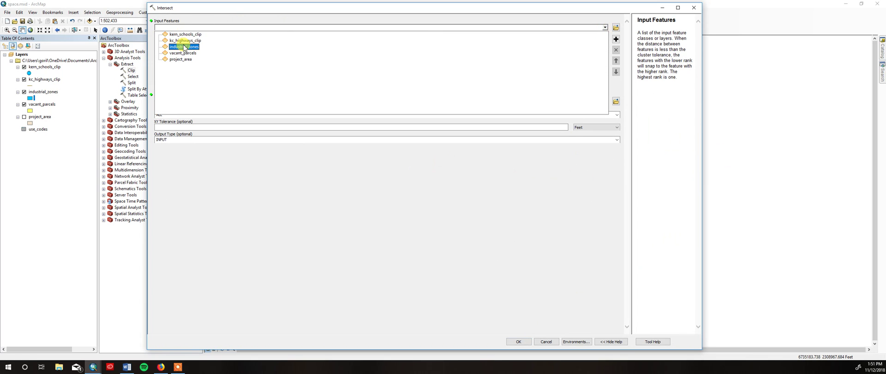
left_click(605, 27)
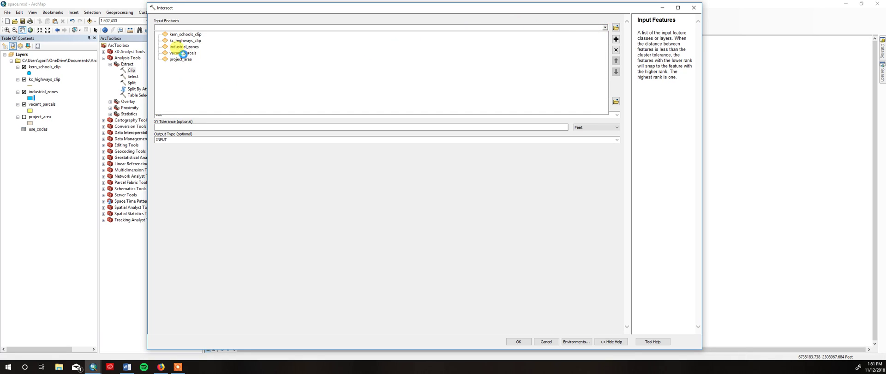
left_click(187, 53)
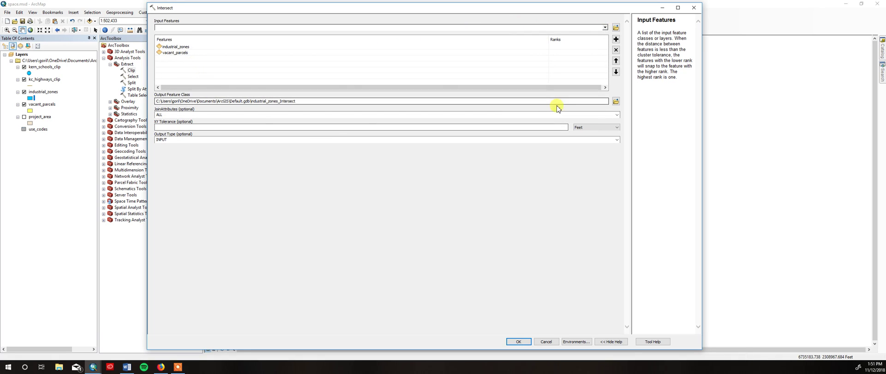
Name the Intersect output industrial_vacant in the Spacecraft folder and run it with JoinAttributes ALL and output type INPUT.
left_click(616, 101)
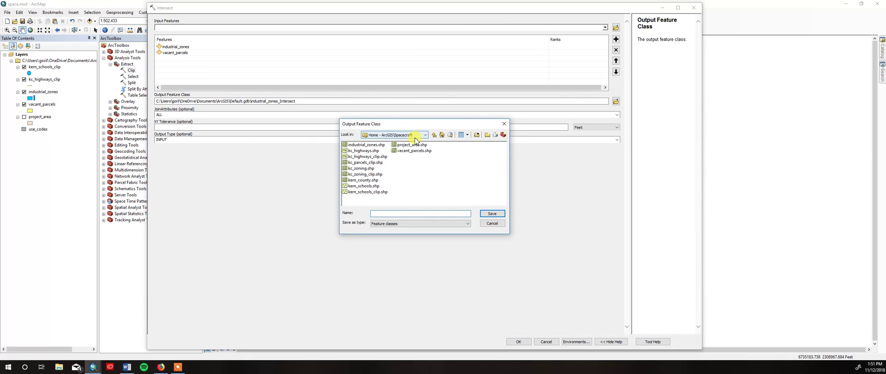
left_click(412, 212)
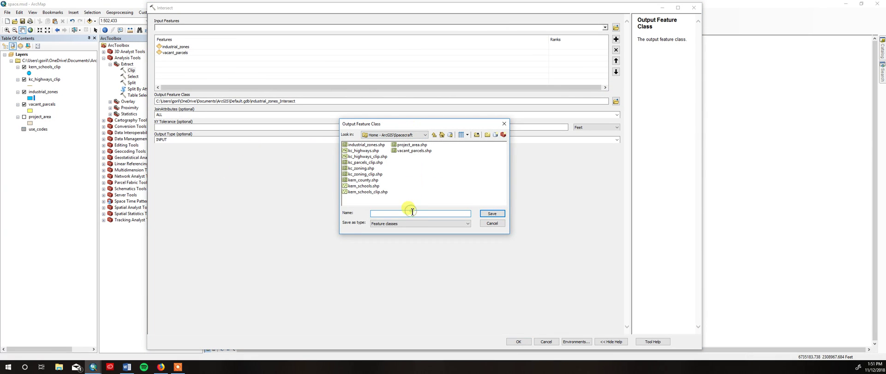
type("industrial_vacant")
key("Return")
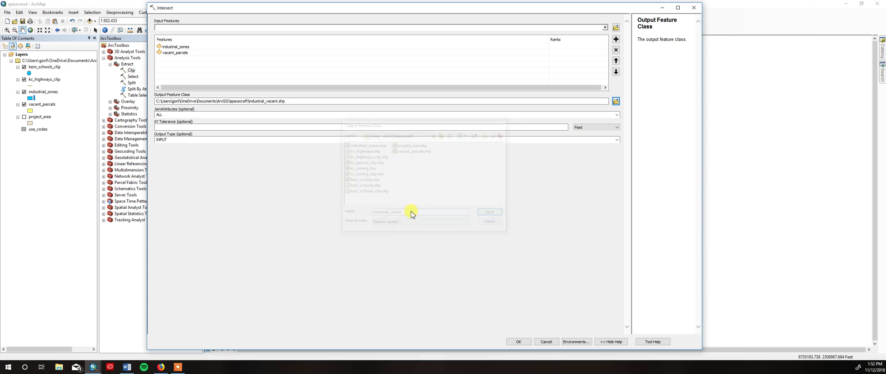
left_click(175, 114)
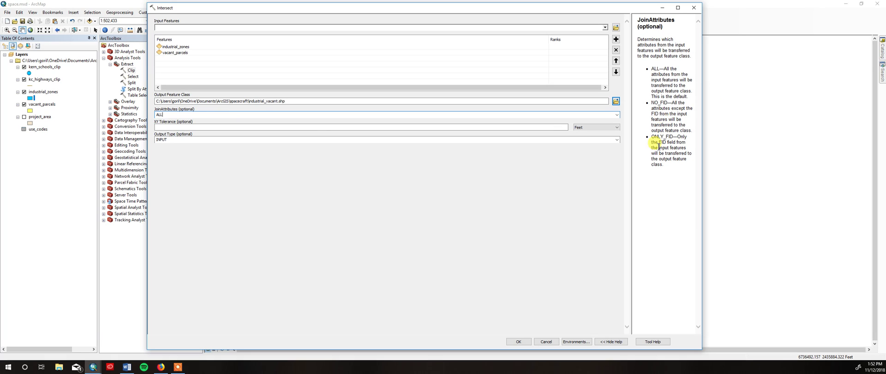
left_click(333, 139)
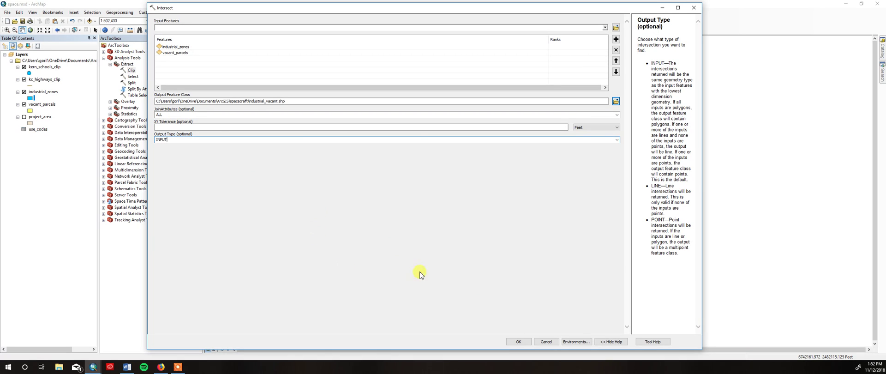
left_click(518, 342)
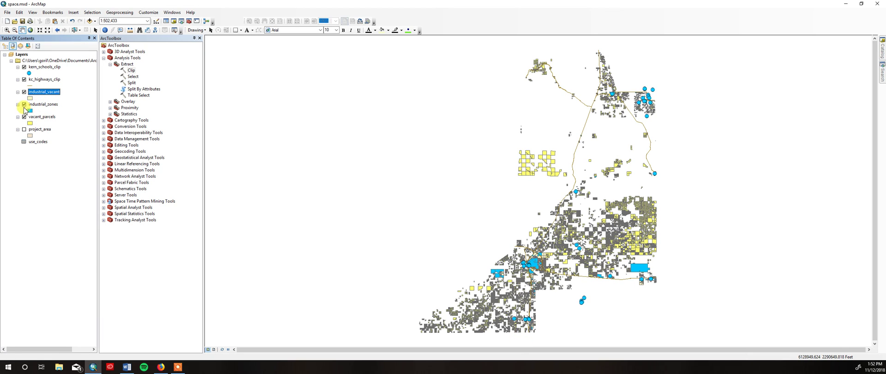
Hide the vacant_parcels and industrial_zones layers and give industrial_vacant the ESRI Green fill symbol.
left_click(24, 116)
left_click(24, 105)
left_click(30, 98)
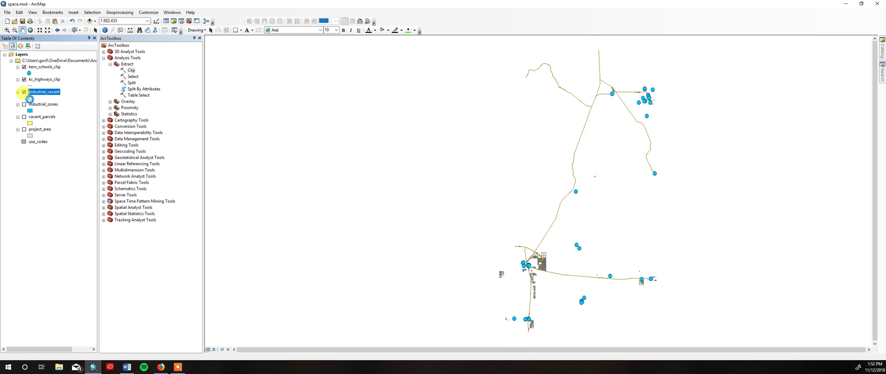
left_click(379, 148)
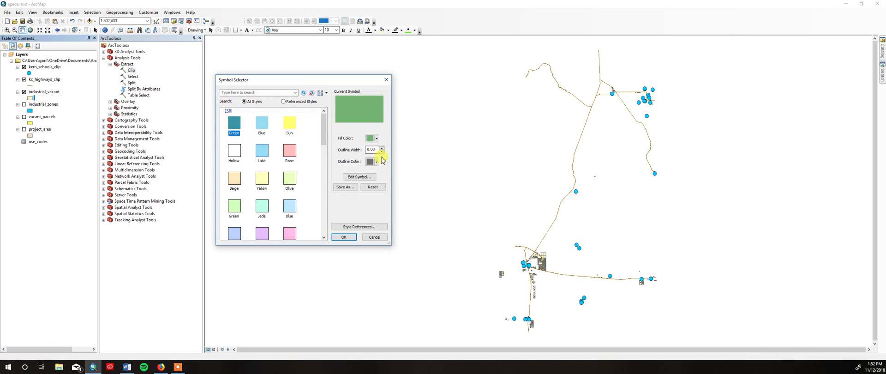
left_click(344, 236)
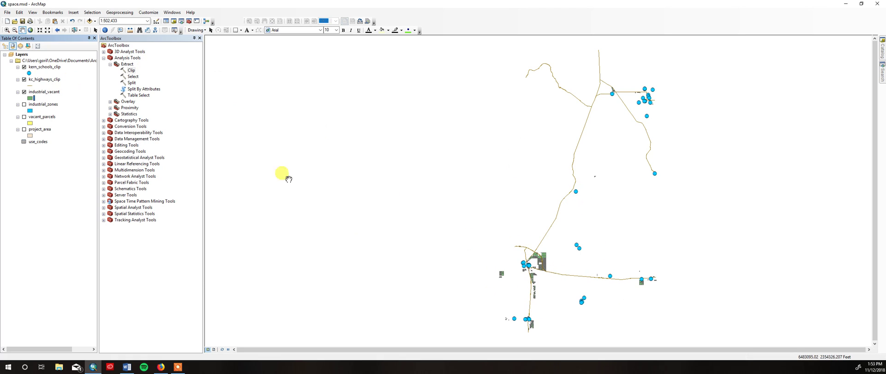
Show the project_area layer and zoom in on the main cluster of industrial_vacant parcels around the highway junction.
left_click(24, 130)
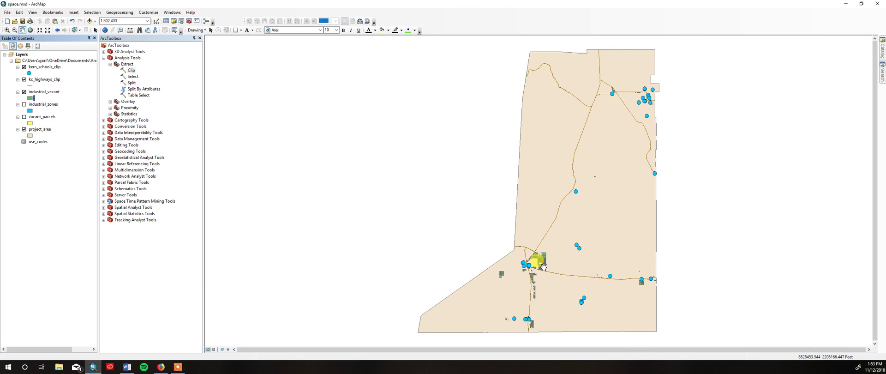
left_click(7, 30)
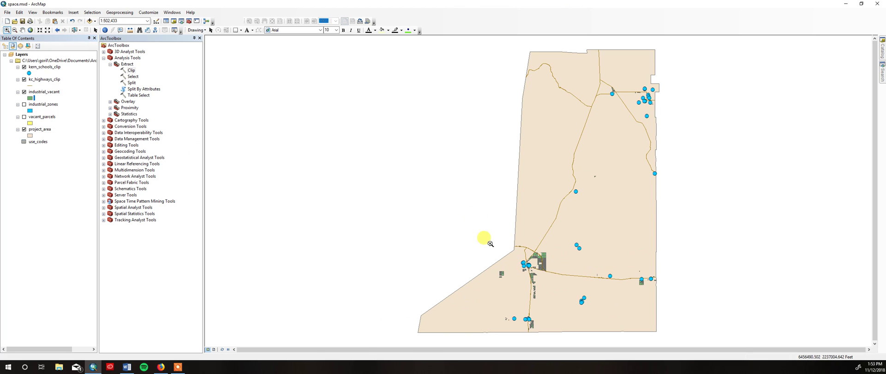
left_click_drag(489, 241, 568, 300)
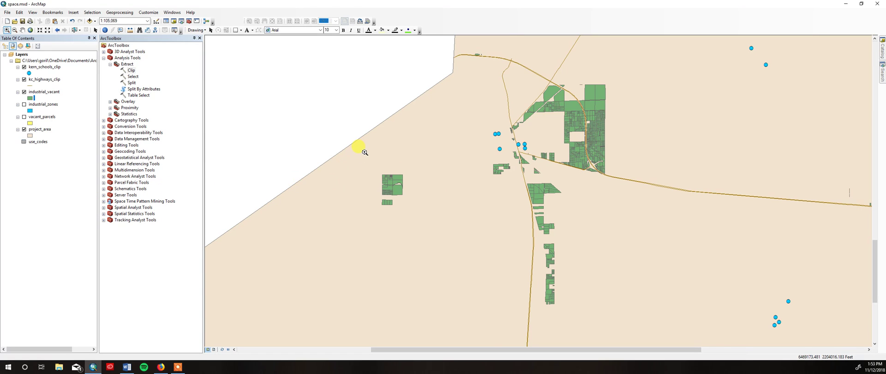
Start the Buffer tool with kern_schools_clip as the input features and name the output schools_3mi in the Spacecraft folder.
left_click(120, 13)
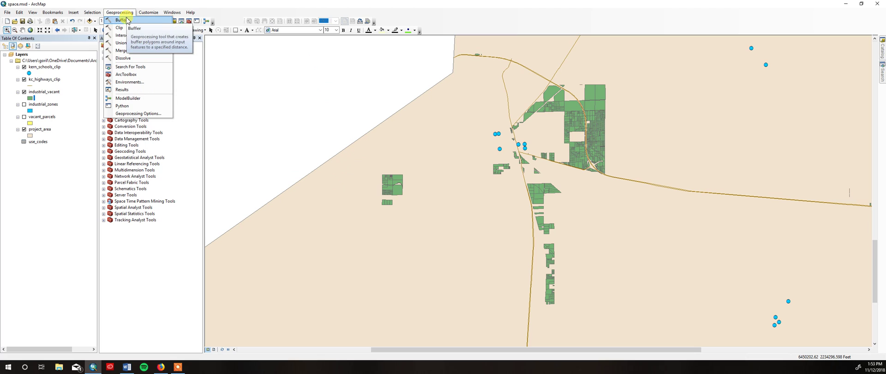
left_click(121, 20)
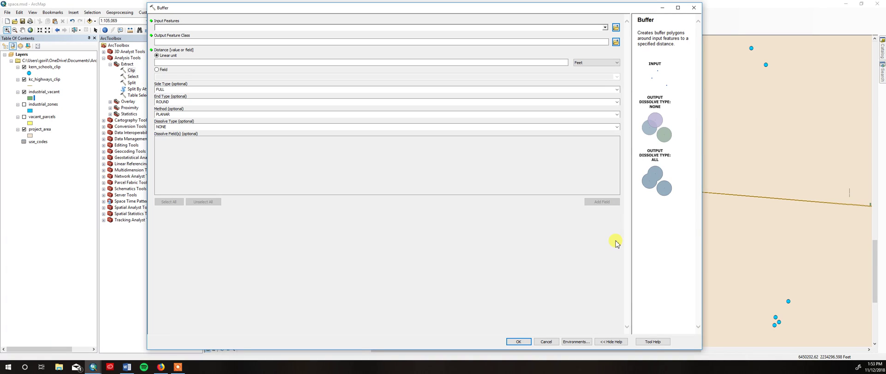
left_click(605, 26)
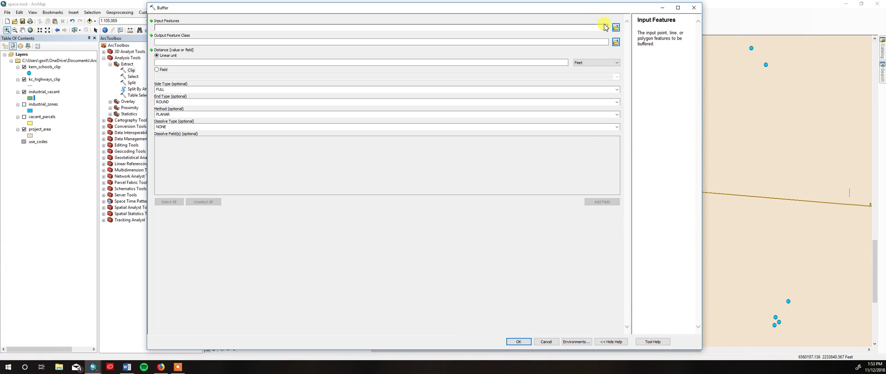
left_click(605, 27)
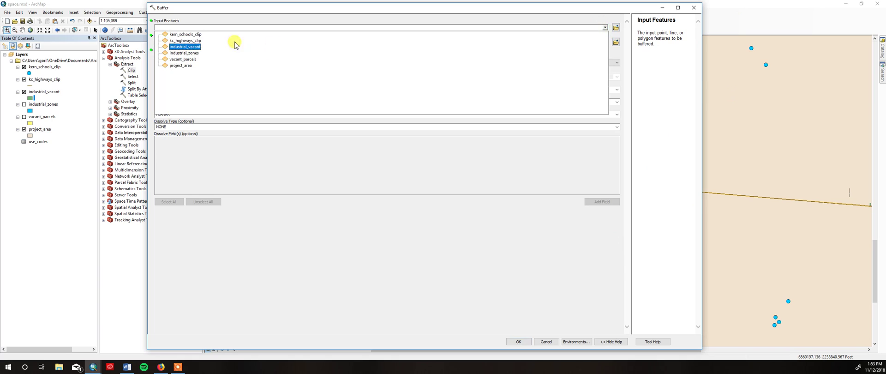
left_click(174, 37)
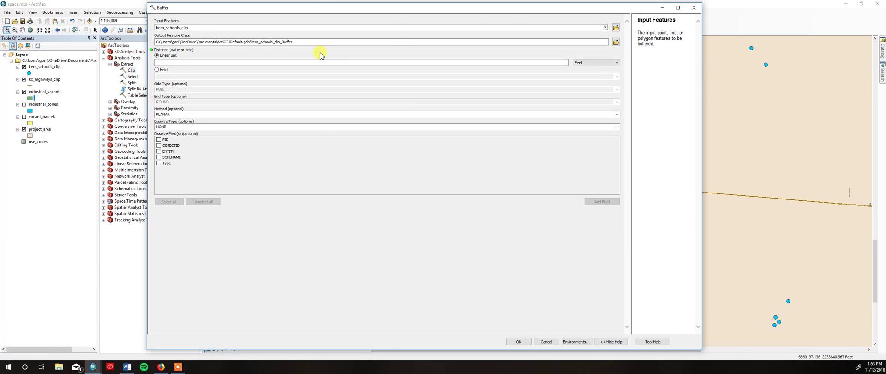
left_click(615, 42)
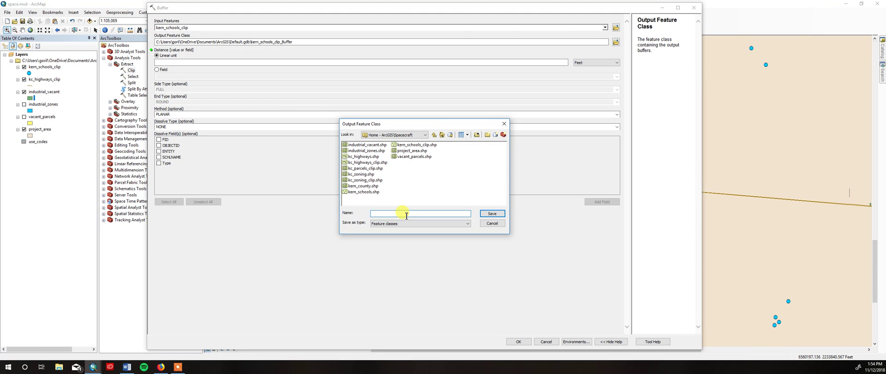
type("schools_3mi")
left_click(492, 214)
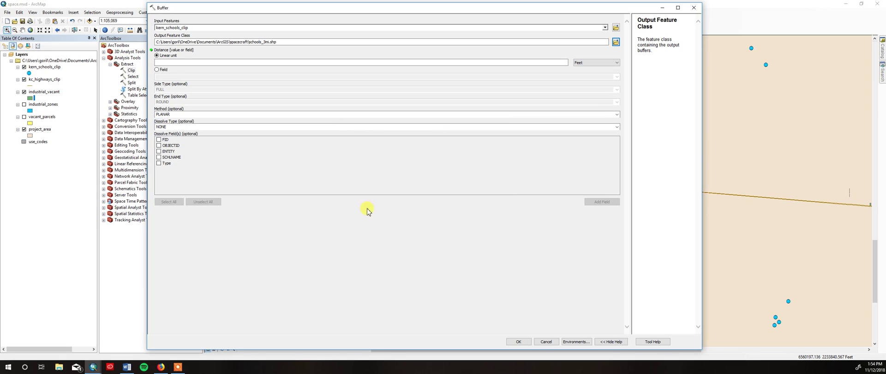
Set the school buffer distance to 3 miles with dissolve type ALL and run the tool.
left_click(182, 61)
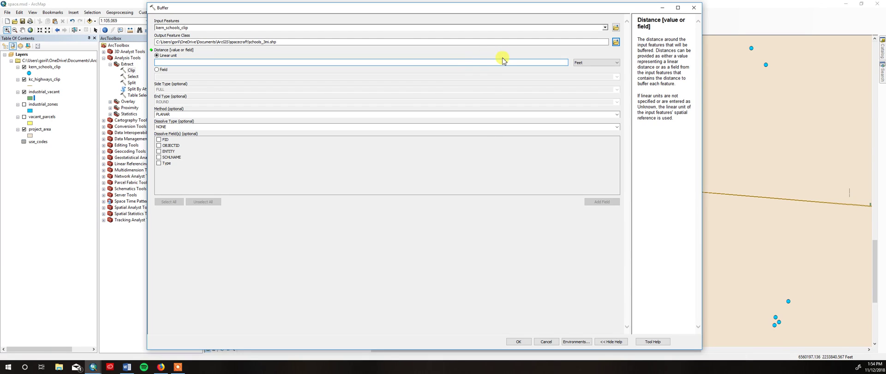
type("3")
left_click(613, 63)
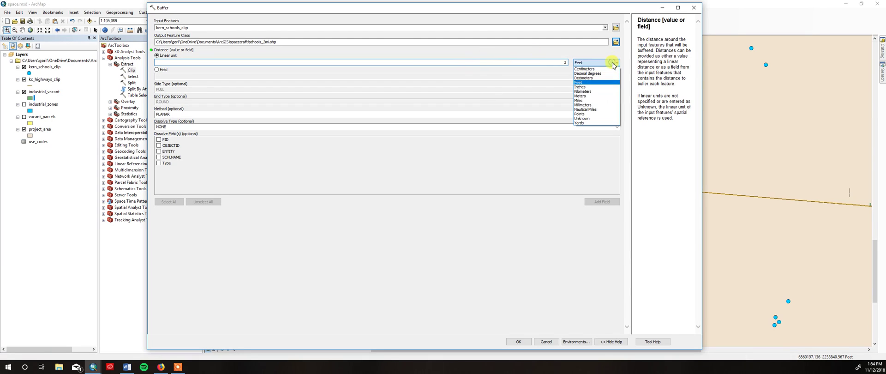
left_click(586, 100)
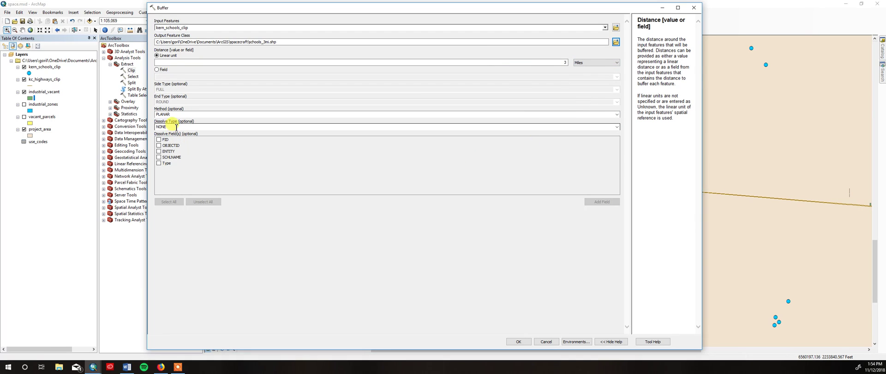
left_click(176, 127)
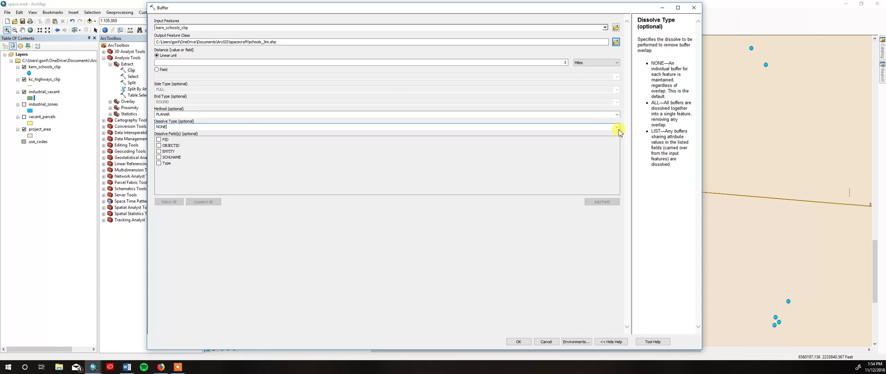
left_click(617, 127)
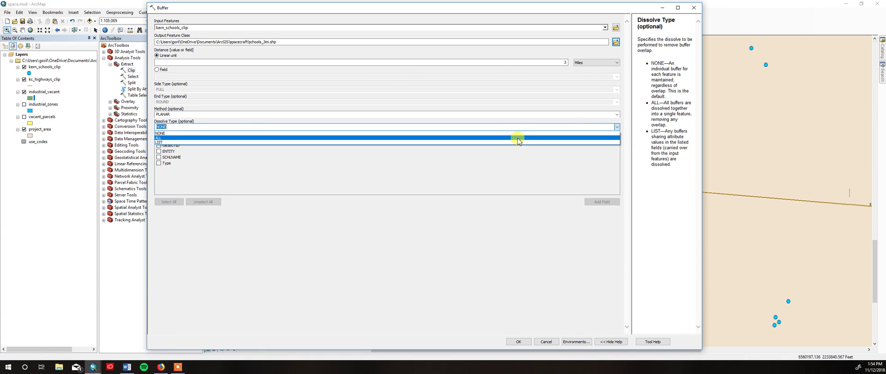
left_click(517, 138)
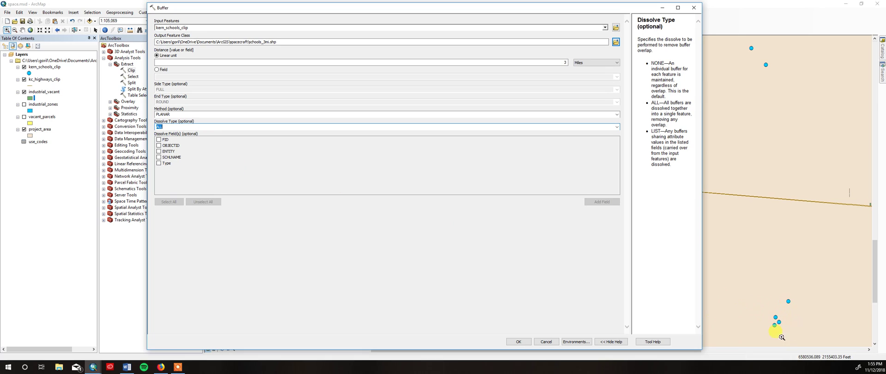
left_click(523, 345)
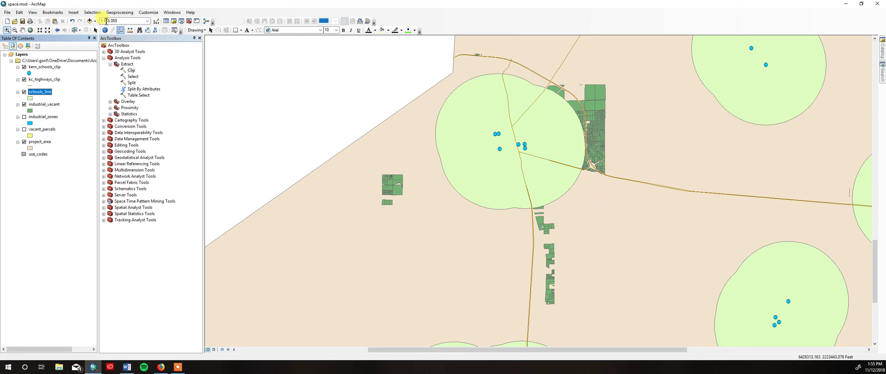
List the layers by drawing order, raise industrial_vacant above schools_3mi to compare their overlap, and return schools_3mi above it.
left_click(51, 105, "ctrl")
left_click(51, 105)
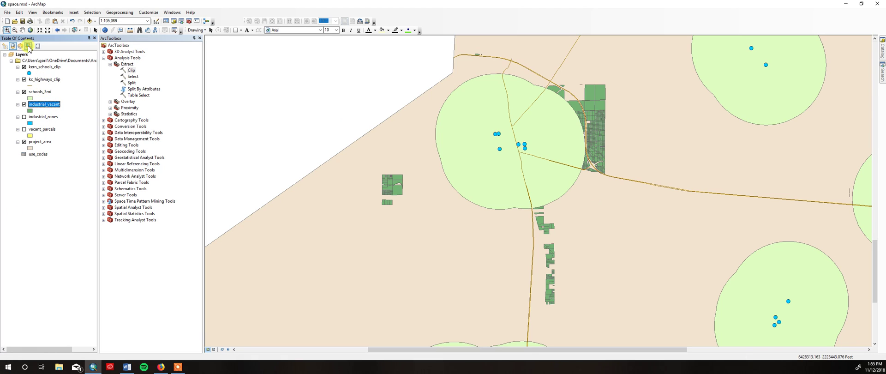
left_click(5, 46)
left_click_drag(40, 96, 34, 82)
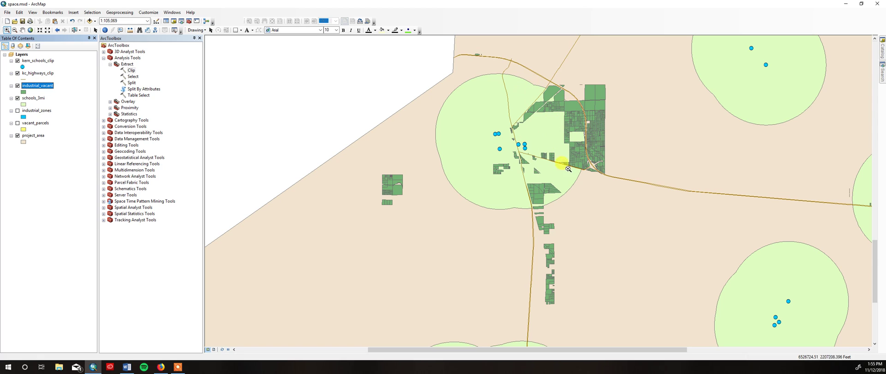
left_click_drag(35, 98, 37, 79)
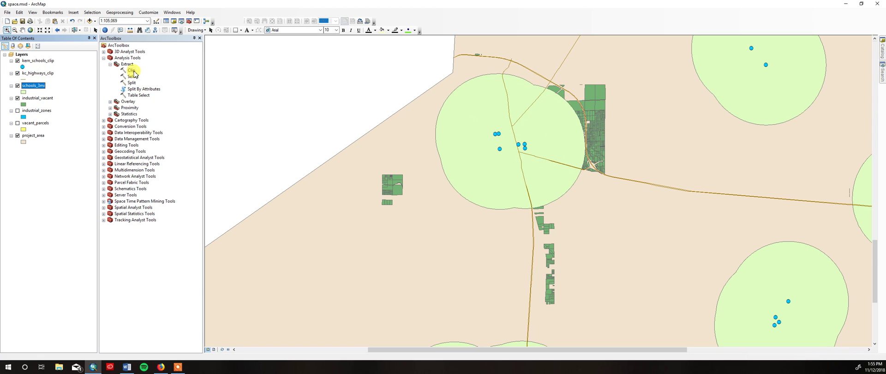
Start the Buffer tool with kc_highways_clip as the input features and name the output highways_1mi in the Spacecraft folder.
left_click(129, 15)
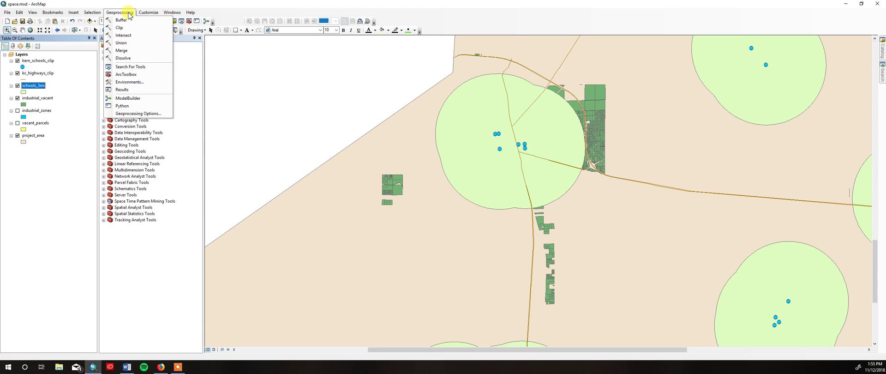
left_click(121, 20)
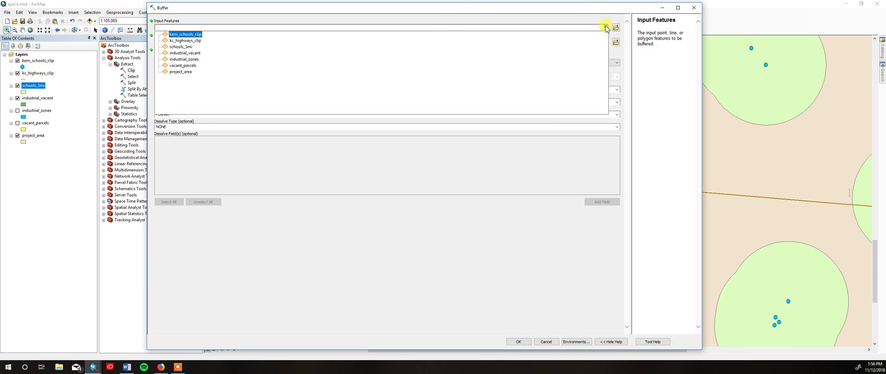
left_click(605, 28)
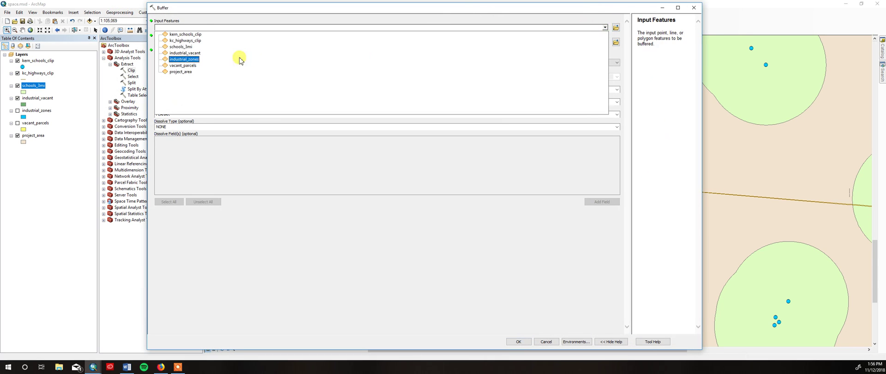
left_click(183, 41)
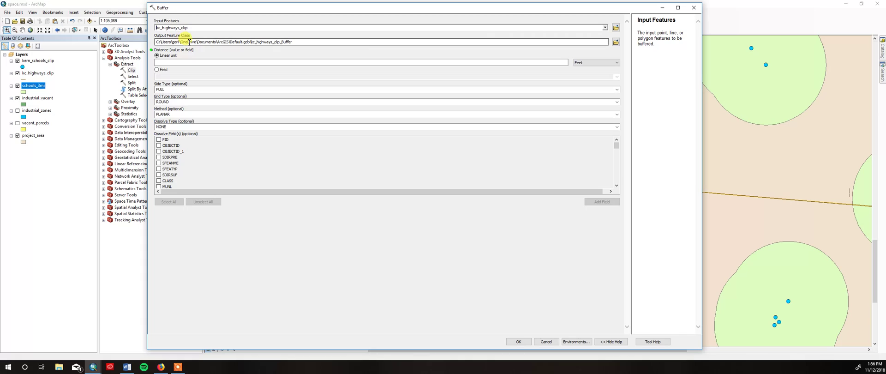
left_click(617, 42)
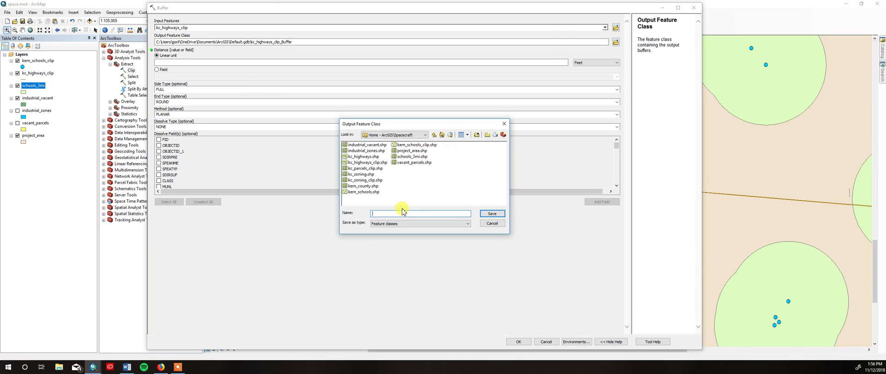
type("highways_1mi")
left_click(492, 214)
Set the highway buffer distance to 1 mile with dissolve type ALL and run the tool.
left_click(192, 63)
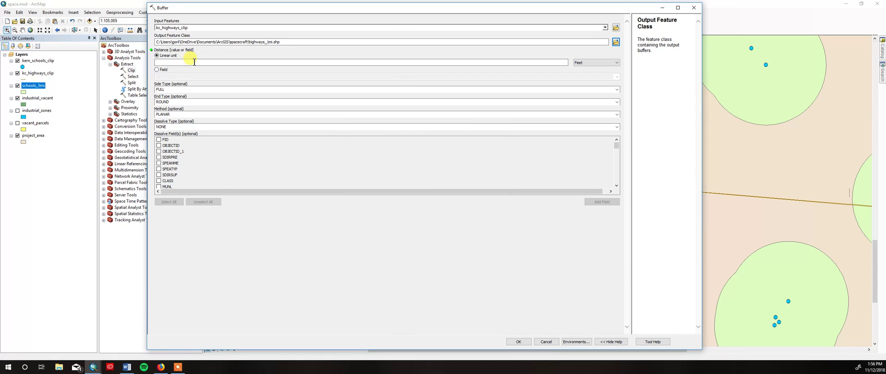
type("1")
left_click(597, 63)
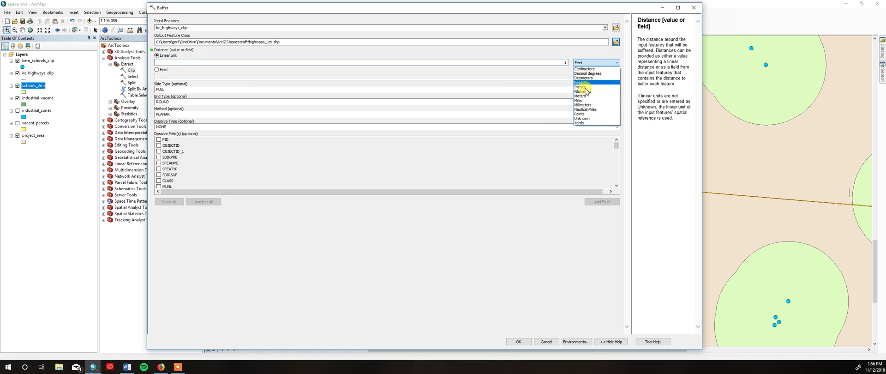
left_click(585, 93)
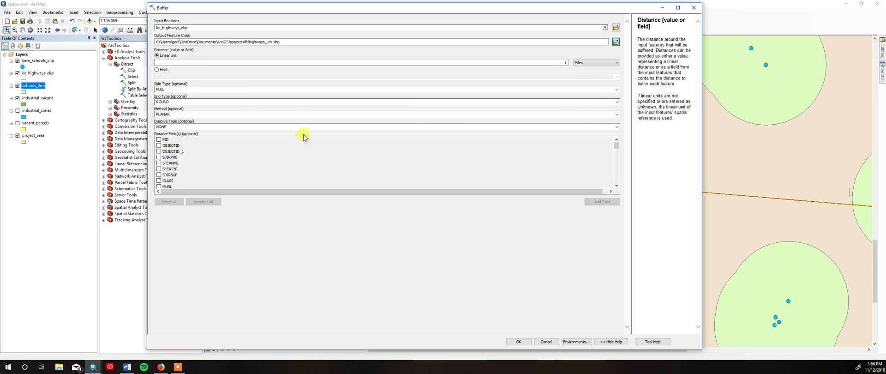
left_click(208, 126)
left_click(208, 125)
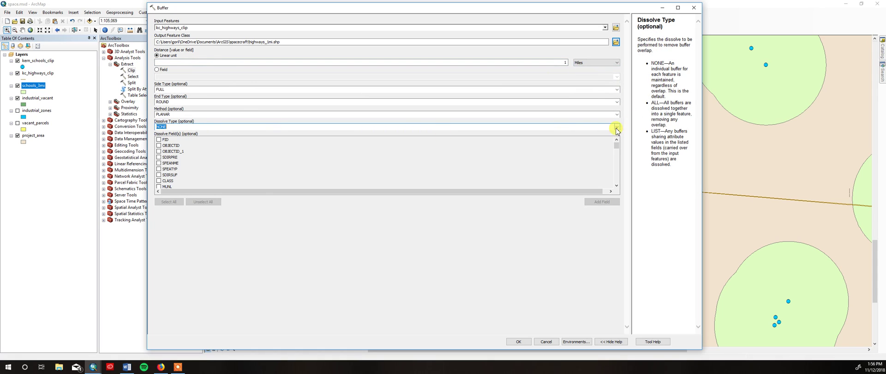
left_click(617, 127)
left_click(363, 139)
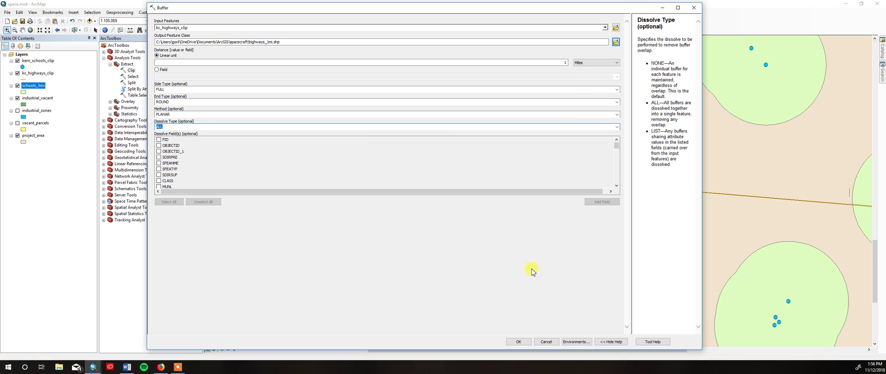
left_click(518, 341)
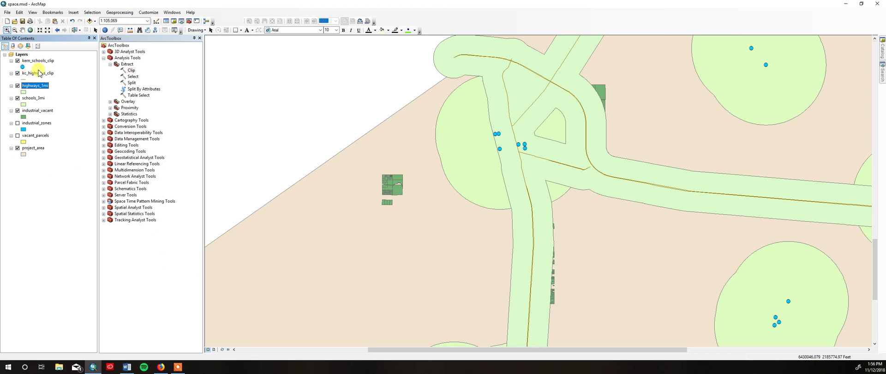
Search the geoprocessing tools for erase and open the Erase (Analysis) tool.
left_click(32, 30)
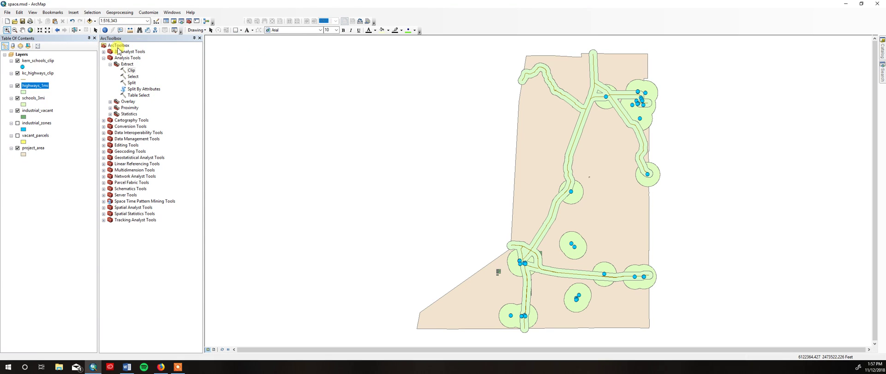
left_click(123, 13)
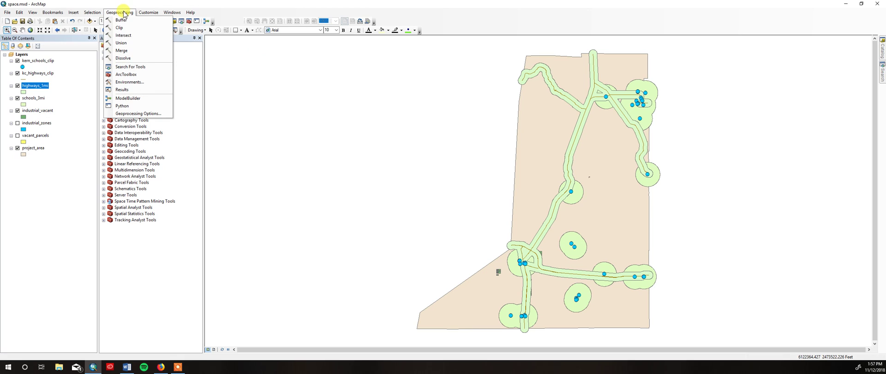
left_click(129, 67)
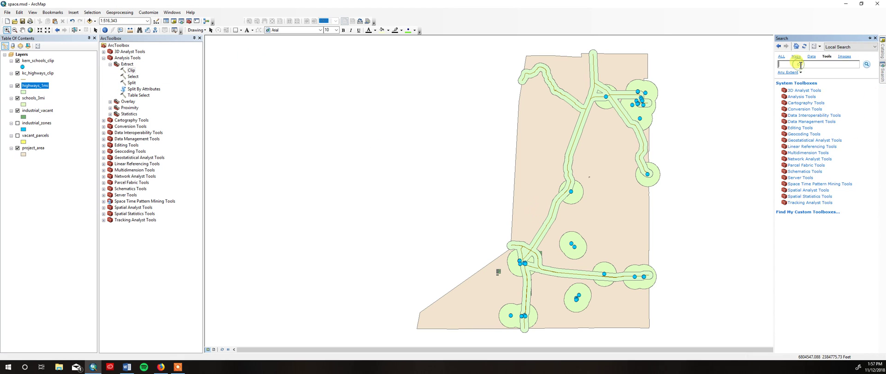
type("erase")
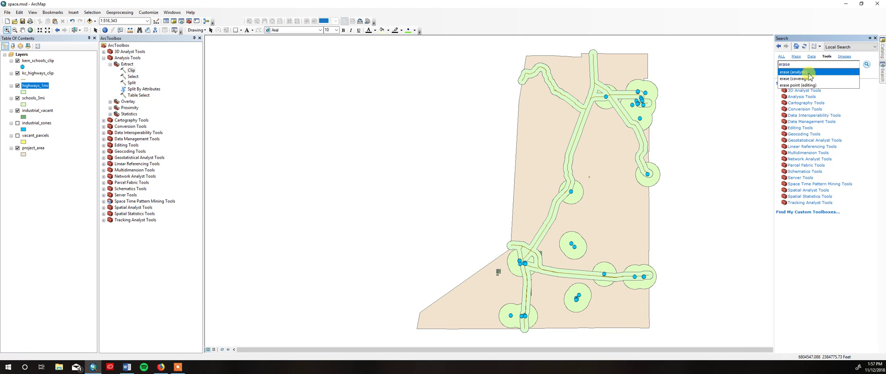
left_click(808, 73)
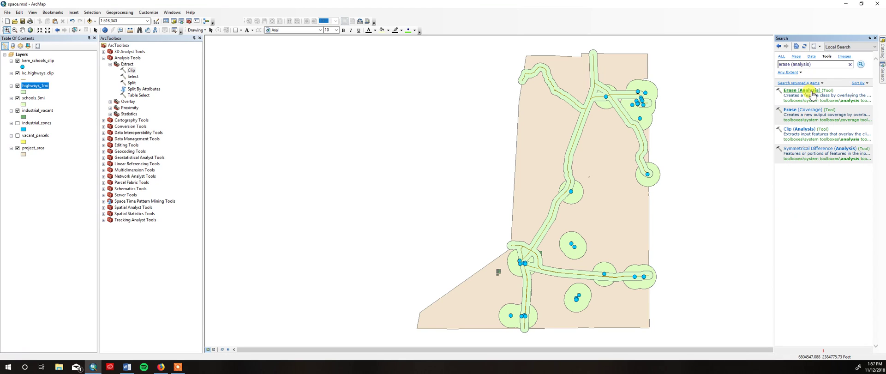
left_click(801, 90)
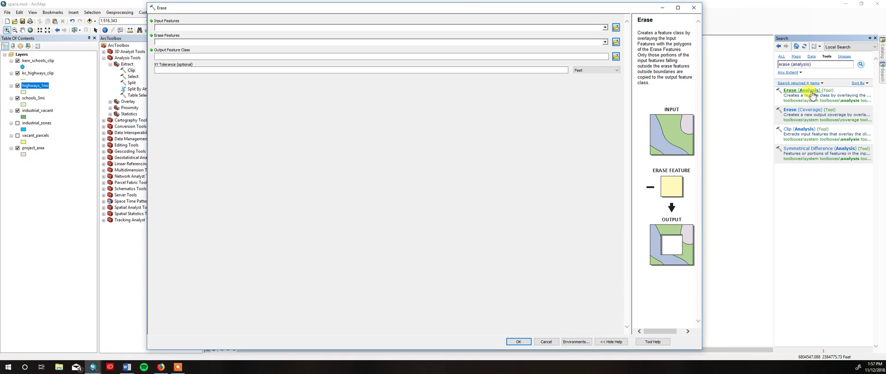
mouse_move(473, 11)
left_mouse_down()
mouse_move(567, 20)
mouse_move(549, 16)
left_mouse_up()
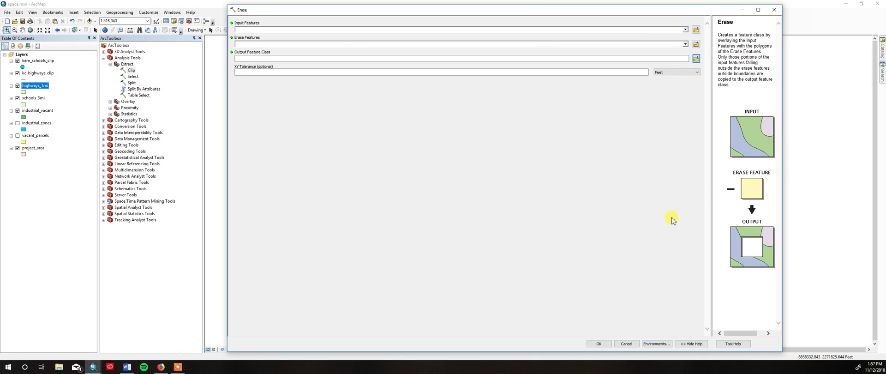
Erase schools_3mi from industrial_vacant, saving the output as indus_vac_noschools in the Spacecraft folder.
left_click(685, 30)
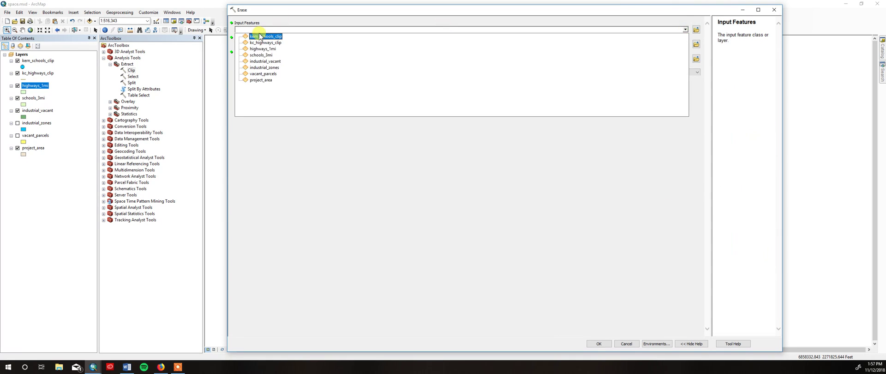
left_click(261, 62)
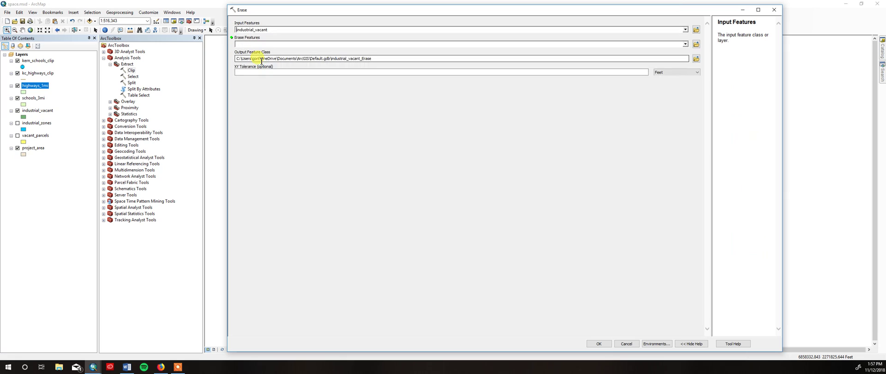
left_click(686, 44)
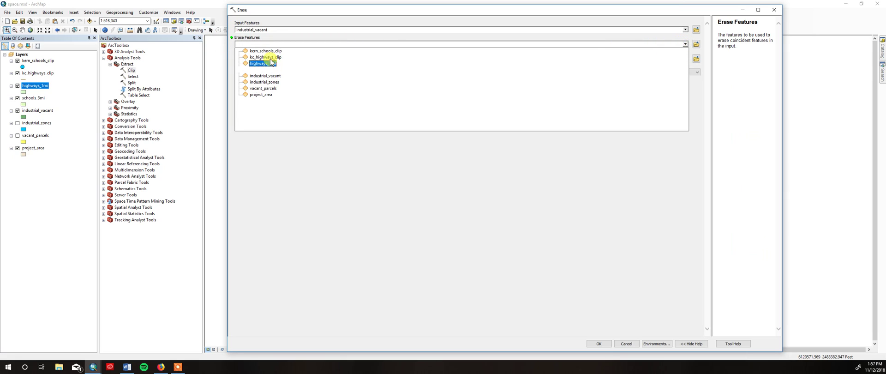
left_click(271, 69)
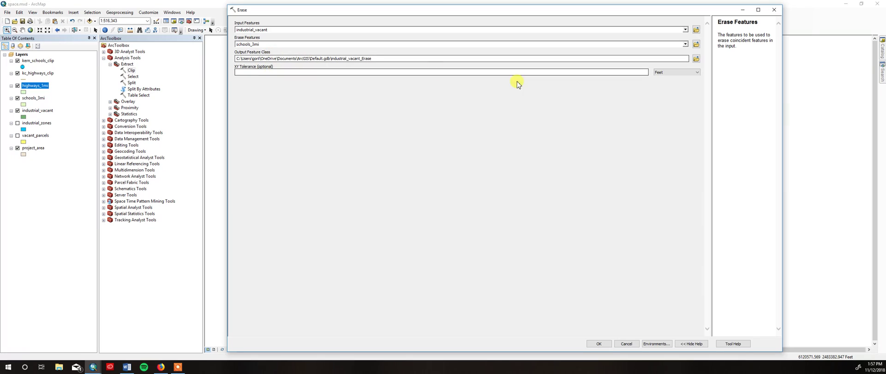
left_click(697, 57)
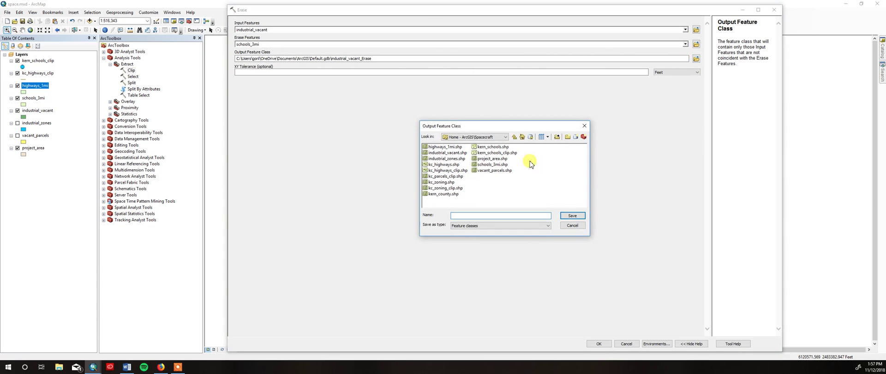
left_click(495, 215)
left_click(573, 216)
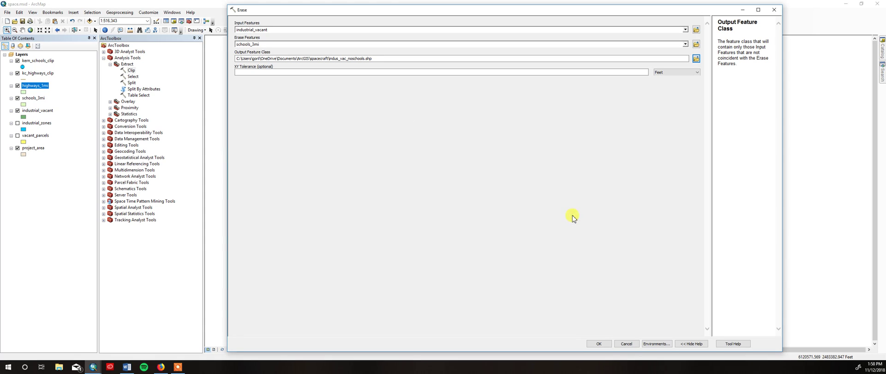
left_click(599, 343)
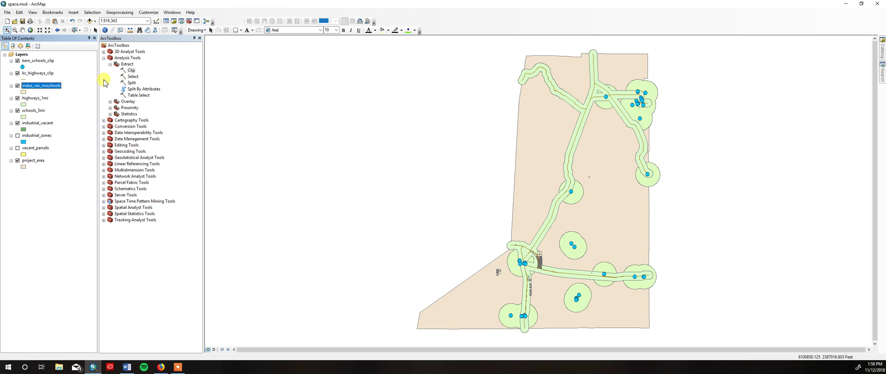
Inspect the southwestern parcels up close, hiding industrial_vacant and schools_3mi and toggling highways_1mi off and back on.
left_click(7, 29)
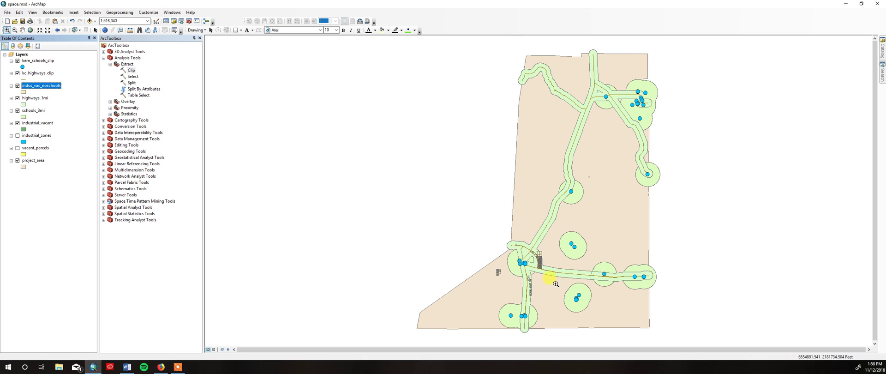
left_click_drag(496, 235, 556, 286)
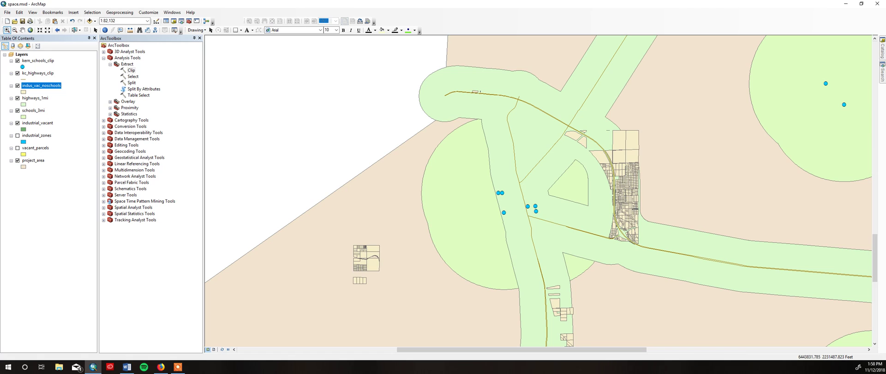
left_click(18, 99)
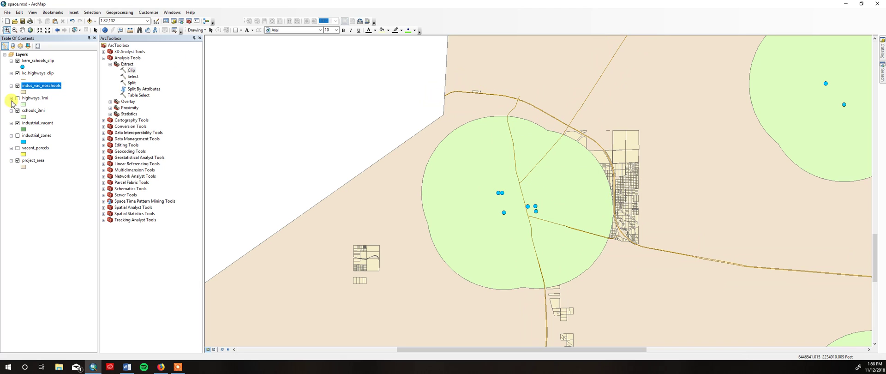
left_click(18, 123)
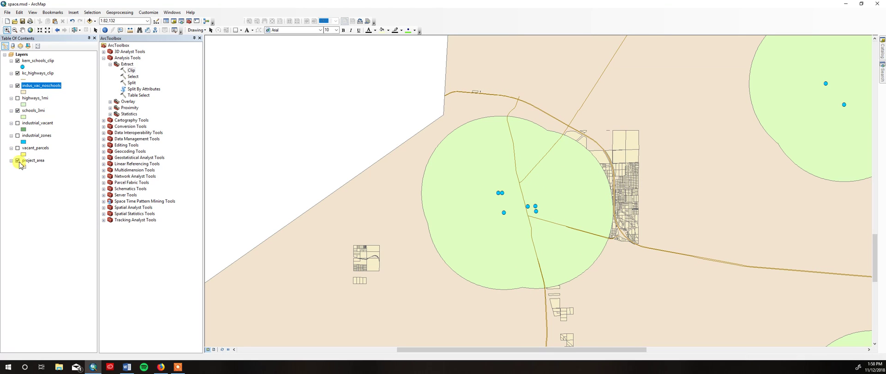
left_click(17, 111)
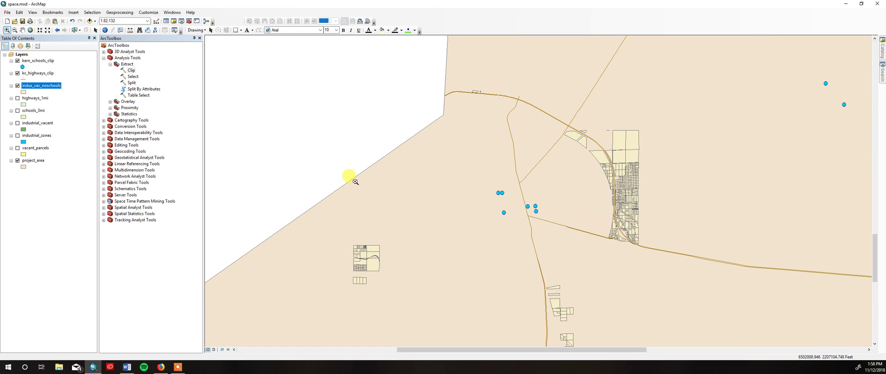
left_click(17, 99)
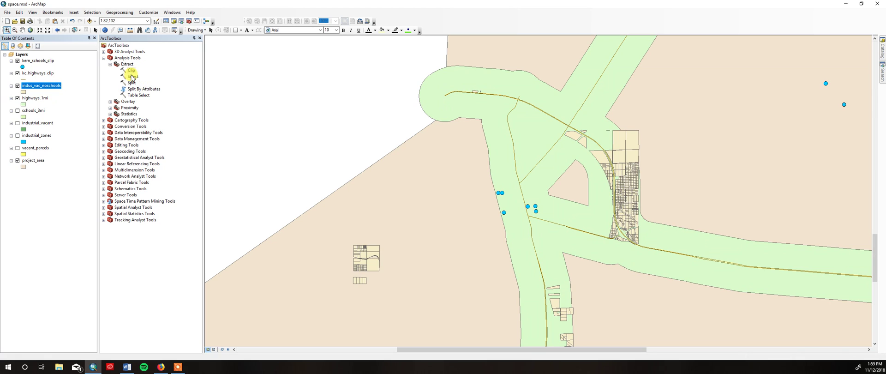
Start the Erase (Analysis) tool with indus_vac_noschools as the input features and highways_1mi as the erase features.
left_click(882, 73)
left_click(809, 91)
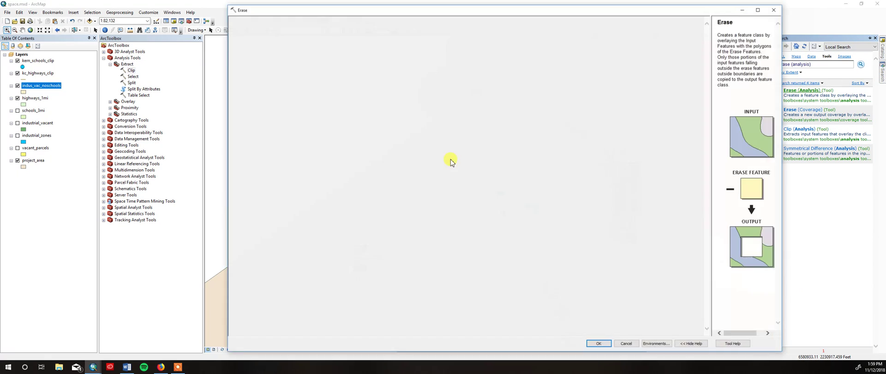
left_click(684, 28)
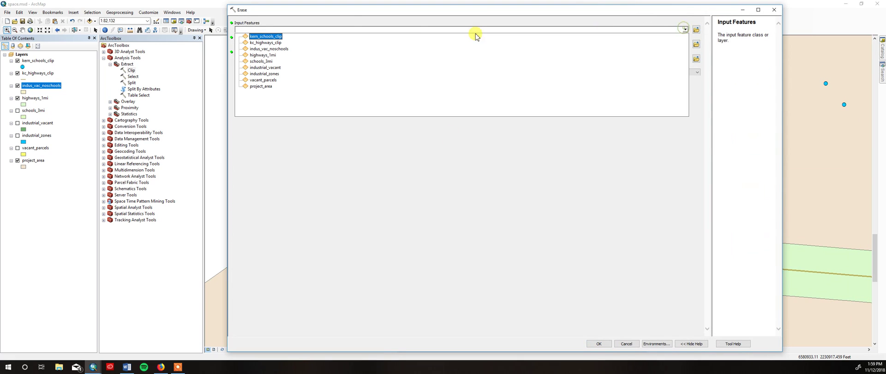
left_click(277, 49)
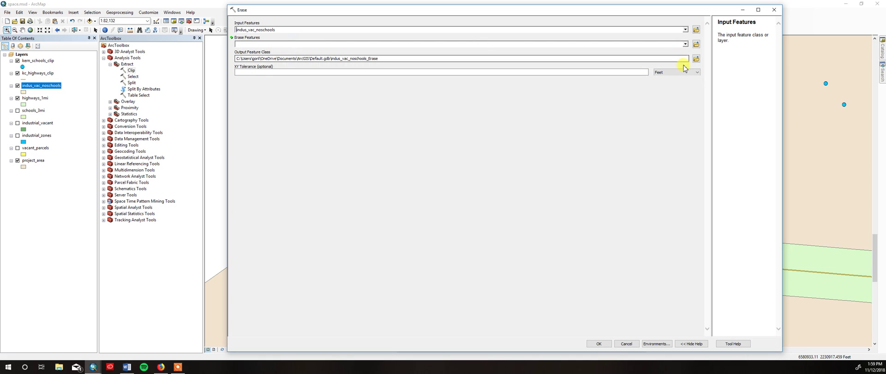
left_click(685, 43)
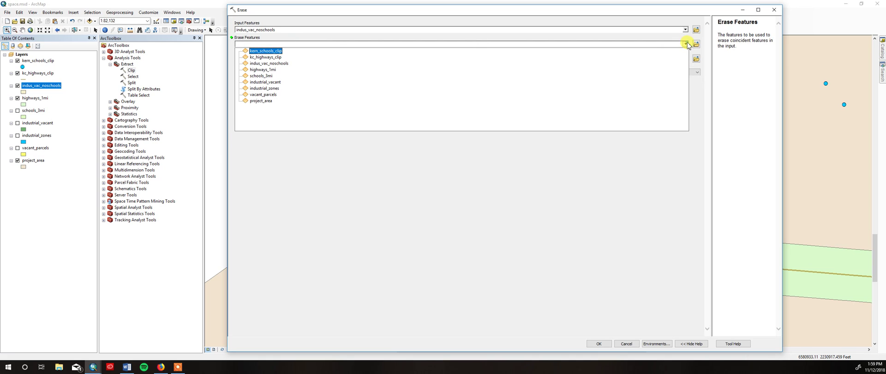
left_click(261, 69)
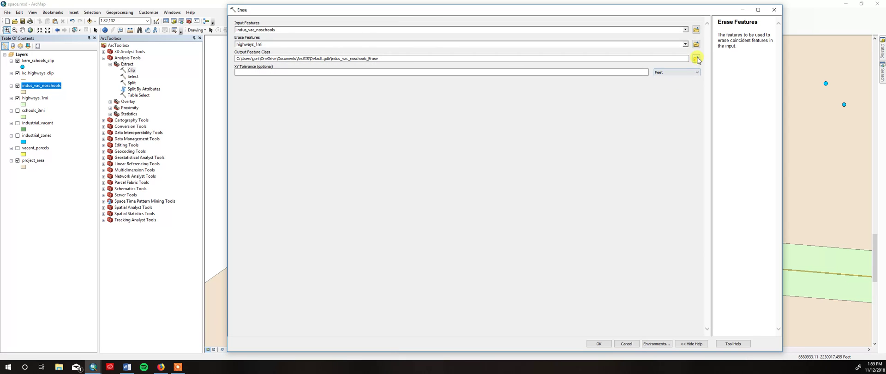
Name the erase output final_sites in the Spacecraft folder and run the tool.
left_click(667, 59)
left_click(696, 58)
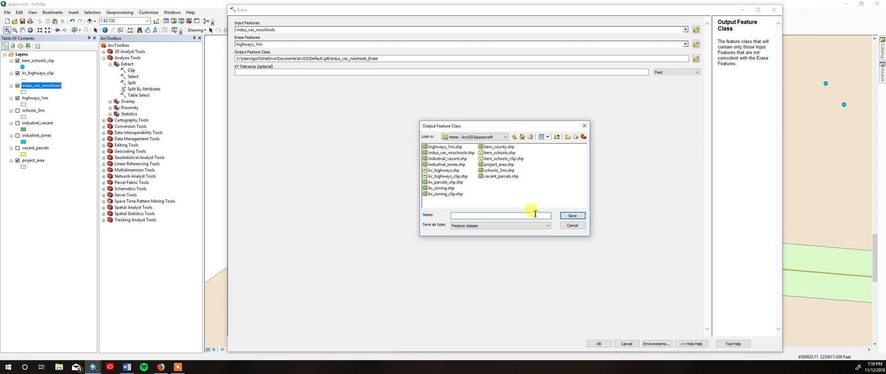
type("final_sites")
left_click(572, 216)
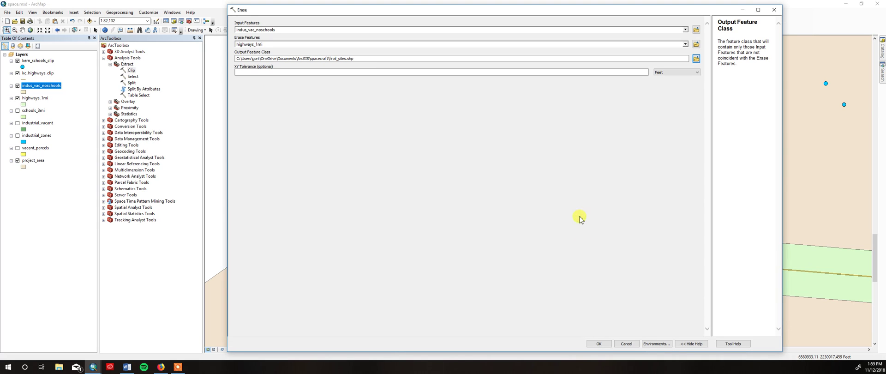
left_click(597, 343)
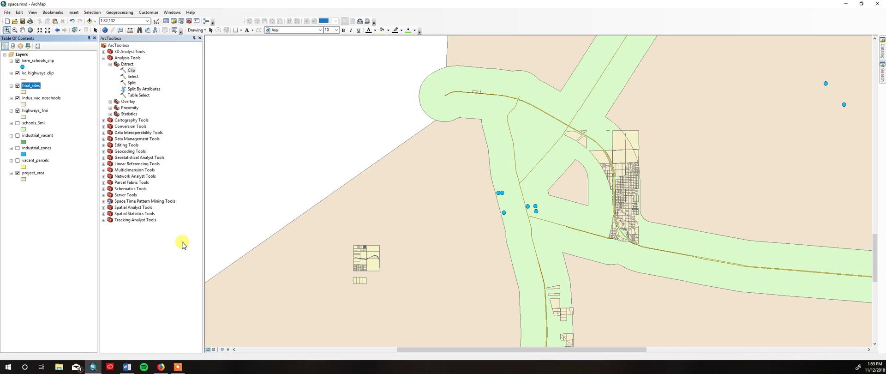
Symbolize the final_sites layer with a pink fill and a magenta outline so the parcels stand out at full extent.
left_click(24, 92)
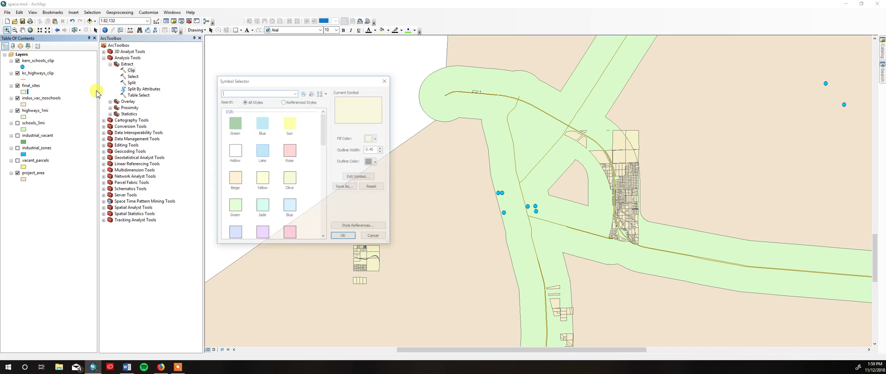
left_click(286, 234)
left_click(344, 237)
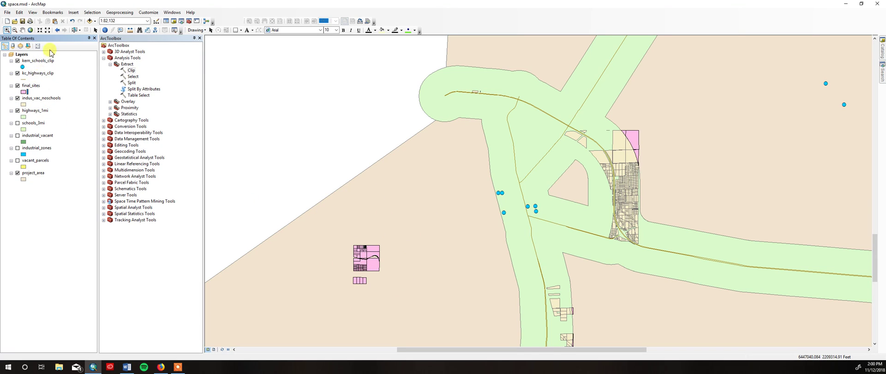
left_click(30, 30)
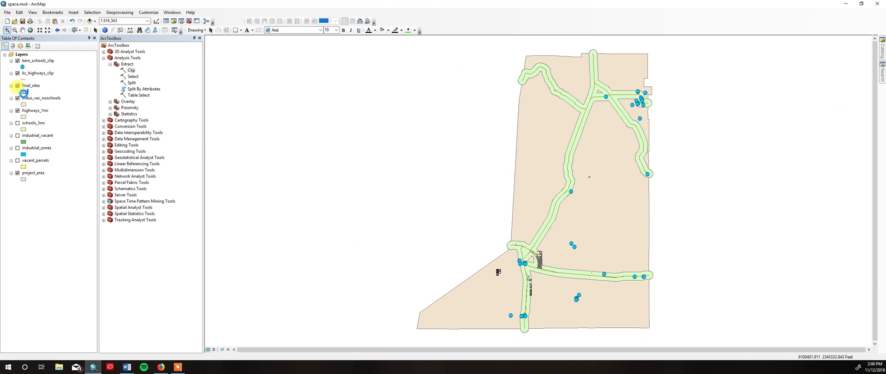
left_click(23, 92)
left_click(376, 162)
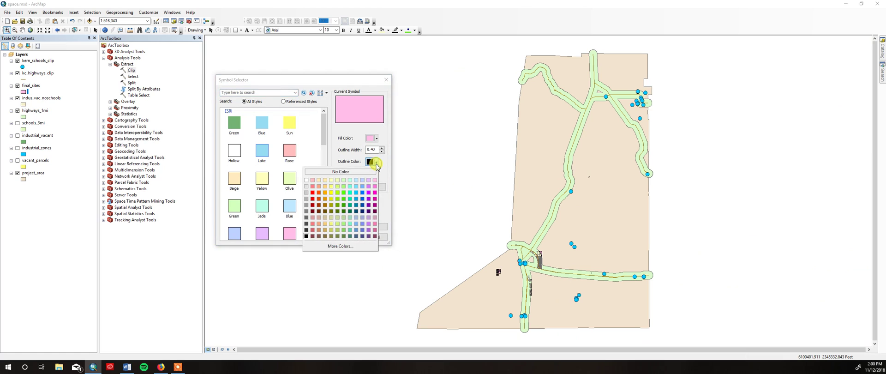
left_click(374, 204)
left_click(345, 238)
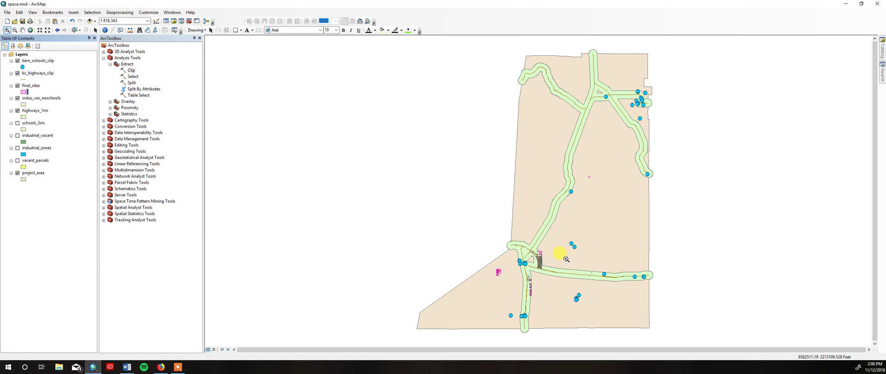
Hide highways_1mi and indus_vac_noschools, and check the small isolated final site against the school and highway buffers.
left_click(17, 111)
left_click(18, 99)
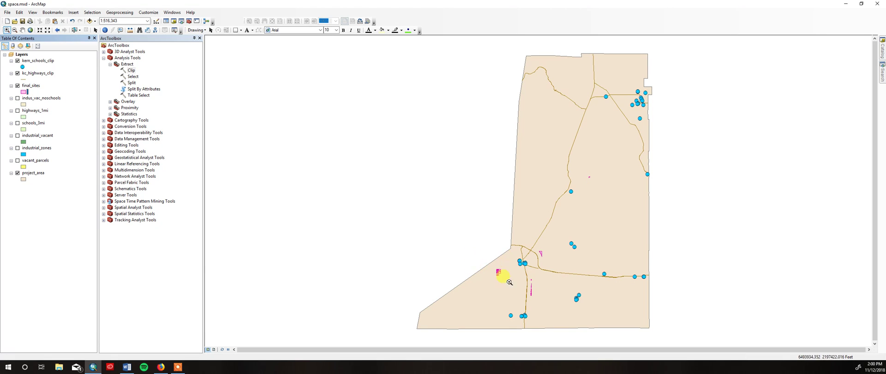
left_click_drag(589, 176, 598, 185)
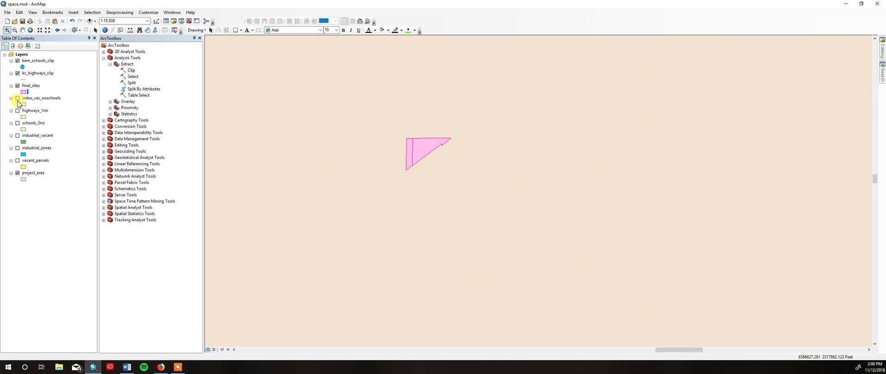
left_click(17, 123)
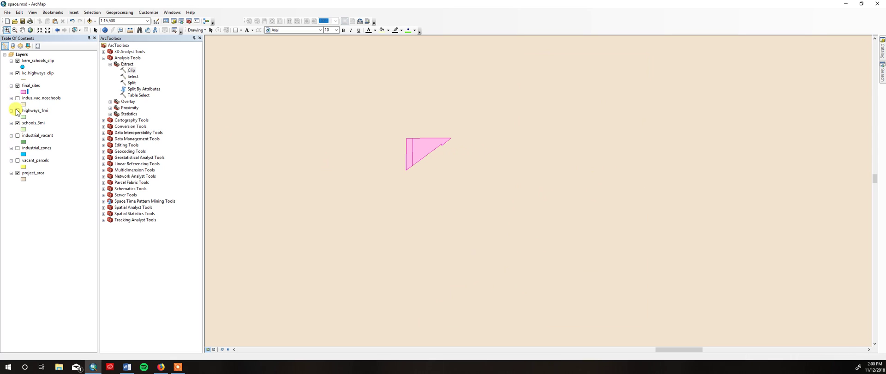
left_click(17, 110)
left_click(17, 111)
left_click(17, 123)
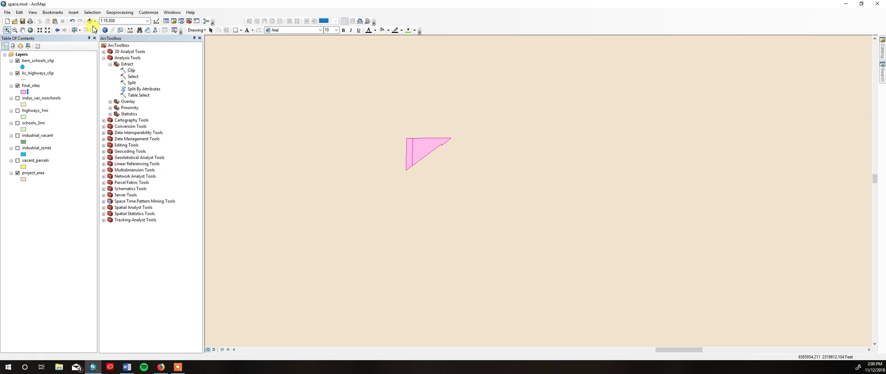
Examine the southwestern cluster of final_sites parcels up close and return to the view of the whole project area.
left_click(57, 30)
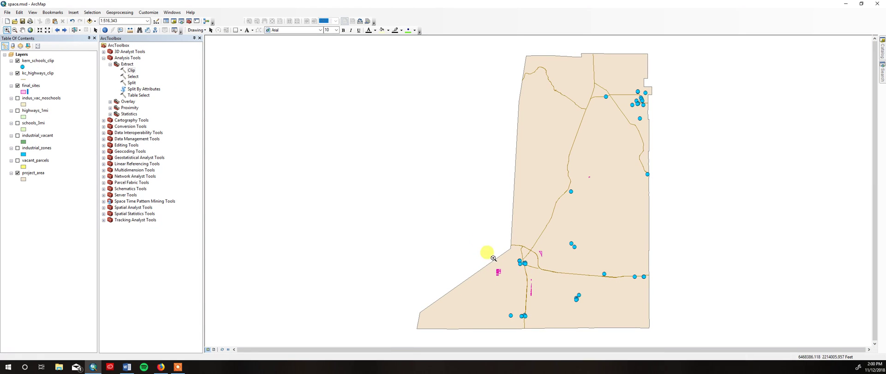
left_click_drag(490, 259, 511, 292)
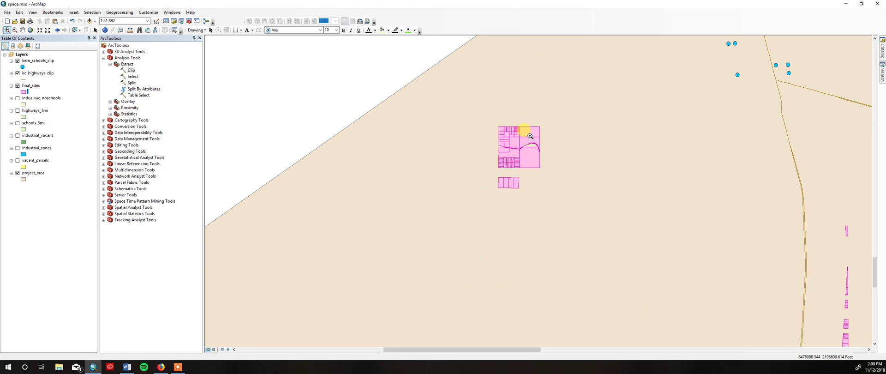
left_click(57, 30)
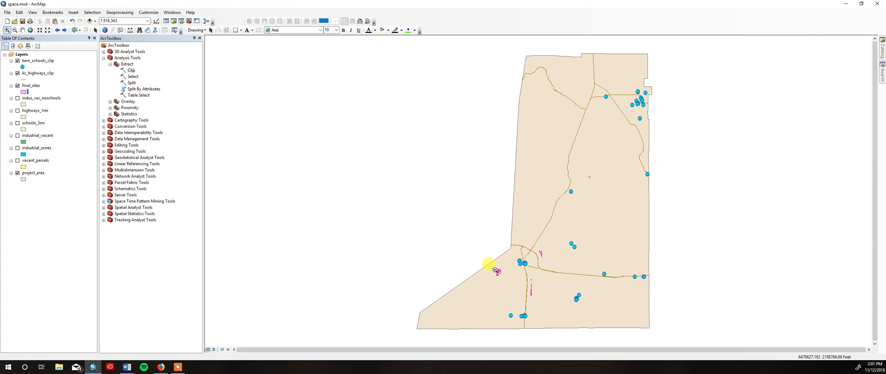
left_click_drag(494, 269, 505, 276)
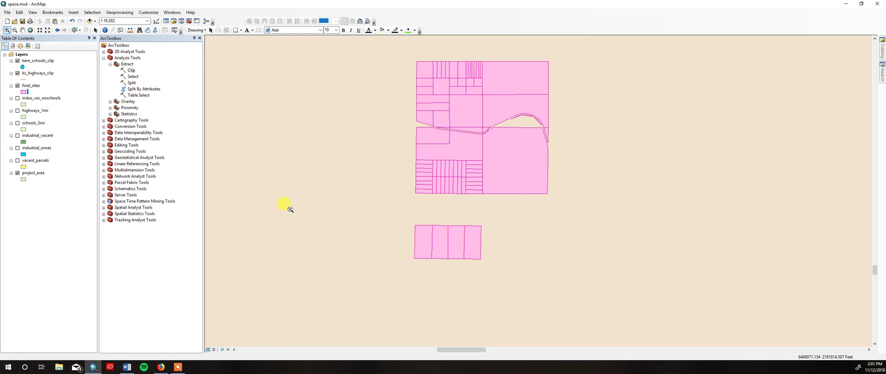
left_click(57, 30)
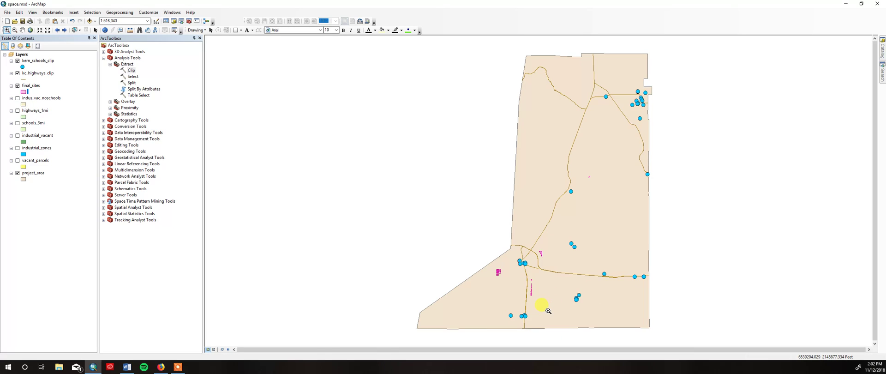
Switch to the page layout and zoom the data frame in on the southwestern cluster of final_sites parcels.
left_click(215, 350)
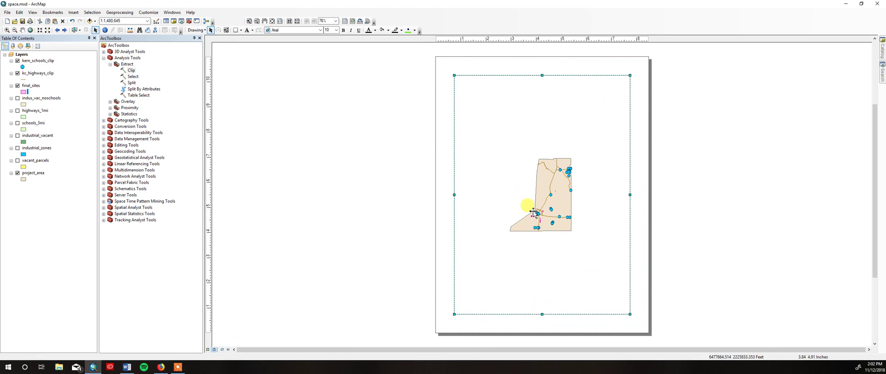
left_click(8, 31)
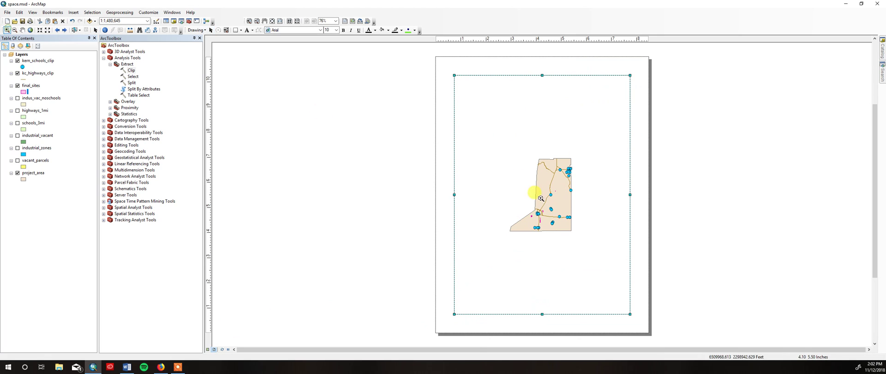
left_click_drag(525, 211, 542, 222)
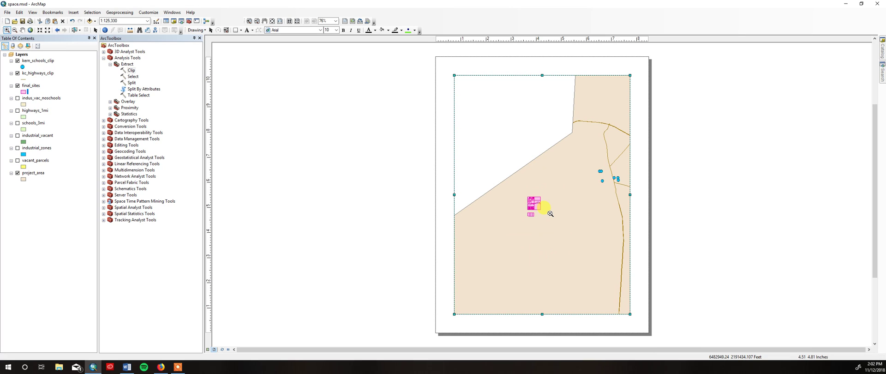
left_click(6, 12)
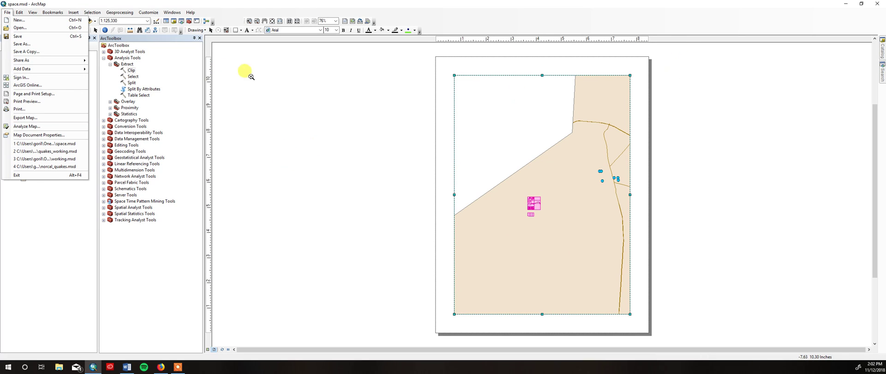
left_click(32, 13)
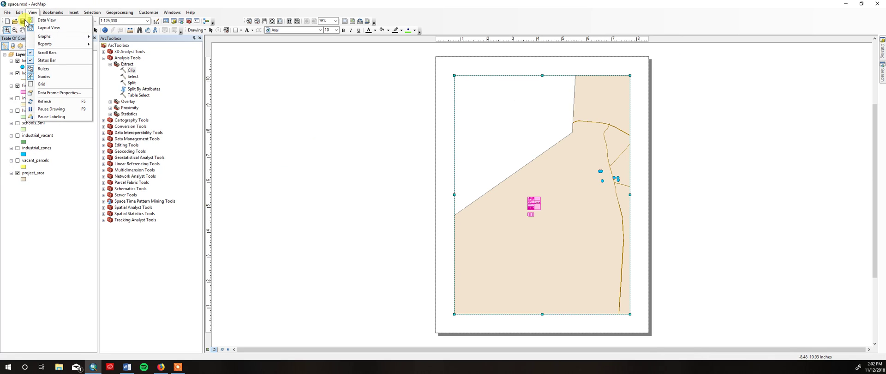
key("Escape")
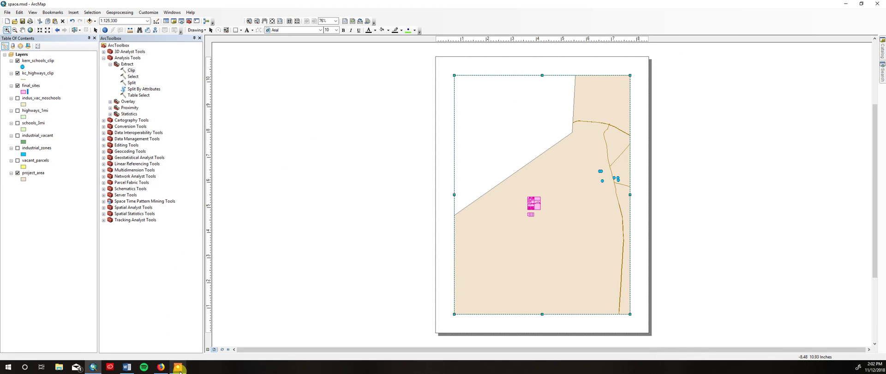